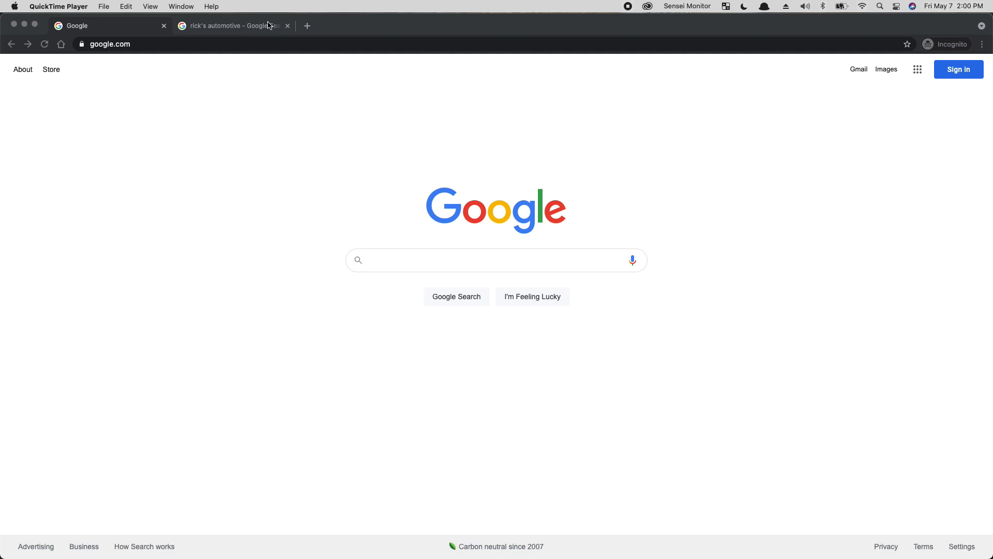
Step: Open the ricksautomotive.com Auto & Tire Shop result from the rick's automotive search results
left_click(268, 25)
scroll(667, 311, "down", 10)
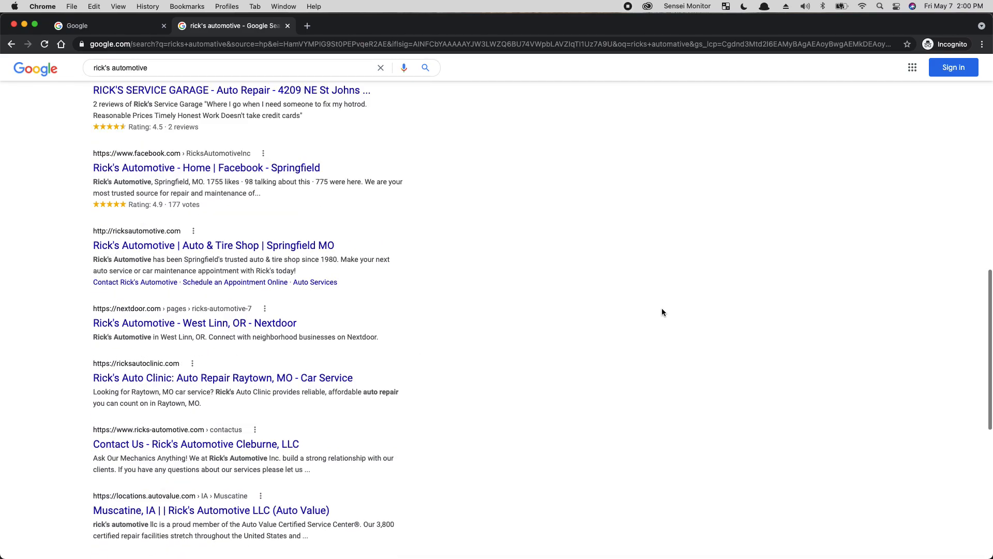
left_click(168, 247)
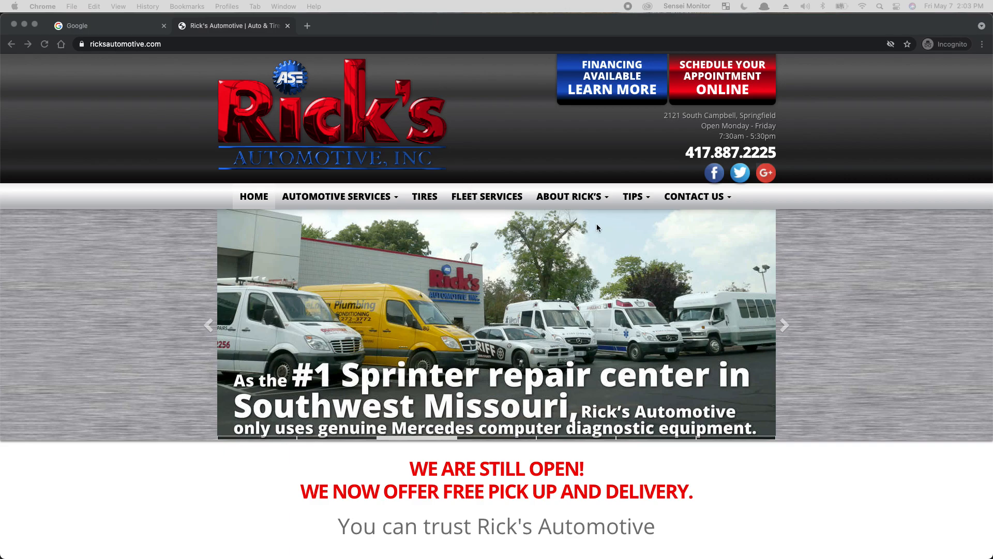
Step: Scroll through the Rick's Automotive homepage and return to the top
scroll(780, 311, "down", 5)
scroll(781, 316, "up", 3)
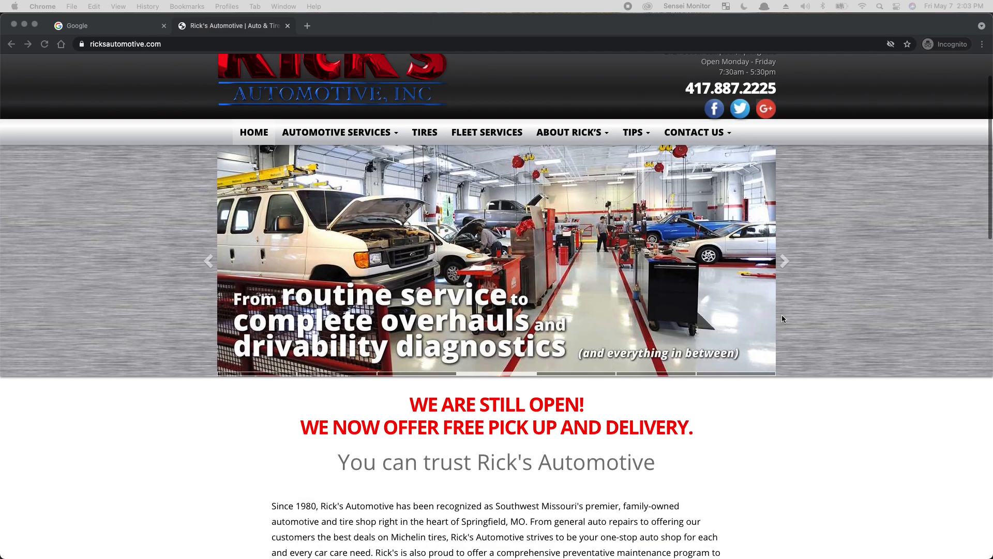
scroll(693, 347, "down", 3)
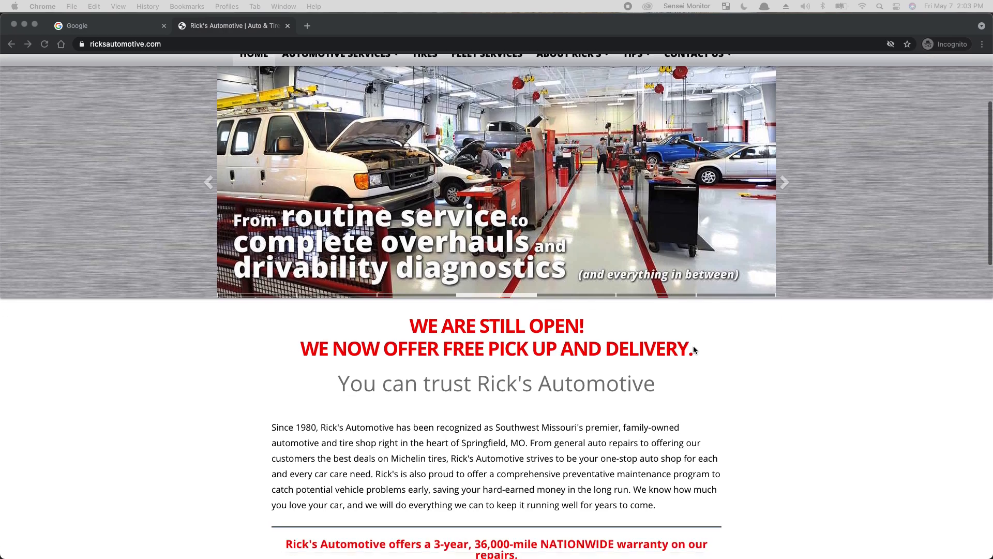
scroll(693, 349, "down", 3)
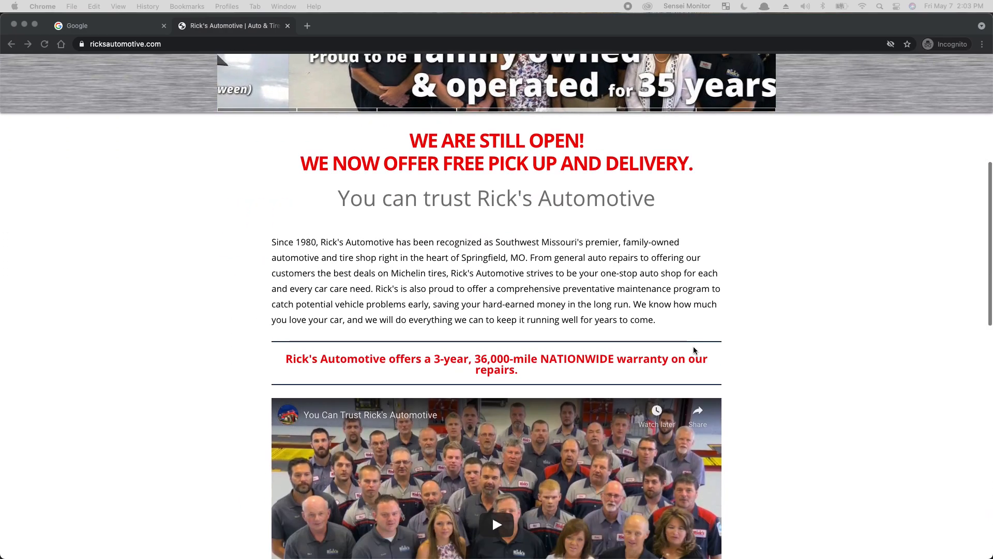
scroll(694, 350, "down", 3)
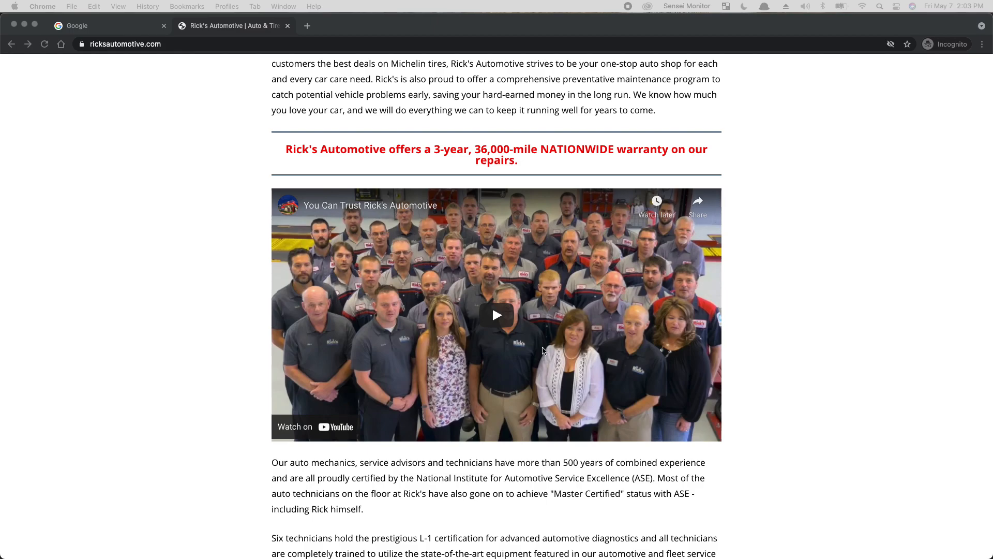
scroll(797, 437, "down", 10)
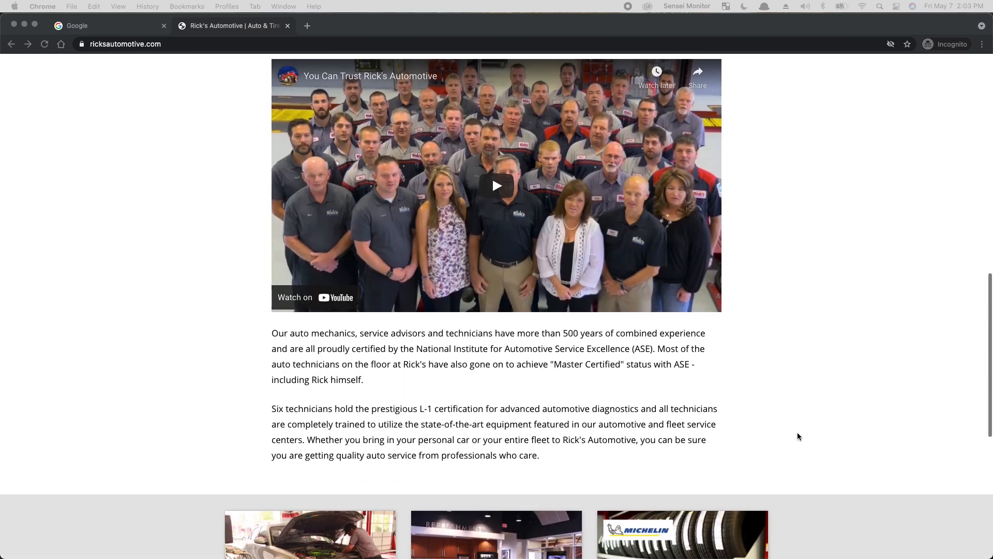
scroll(799, 431, "down", 2)
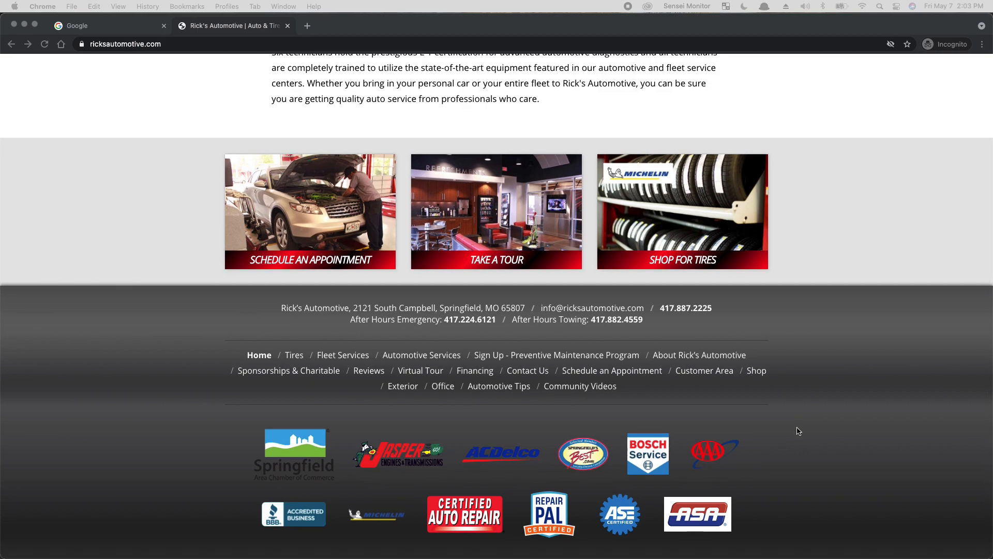
scroll(798, 431, "down", 1)
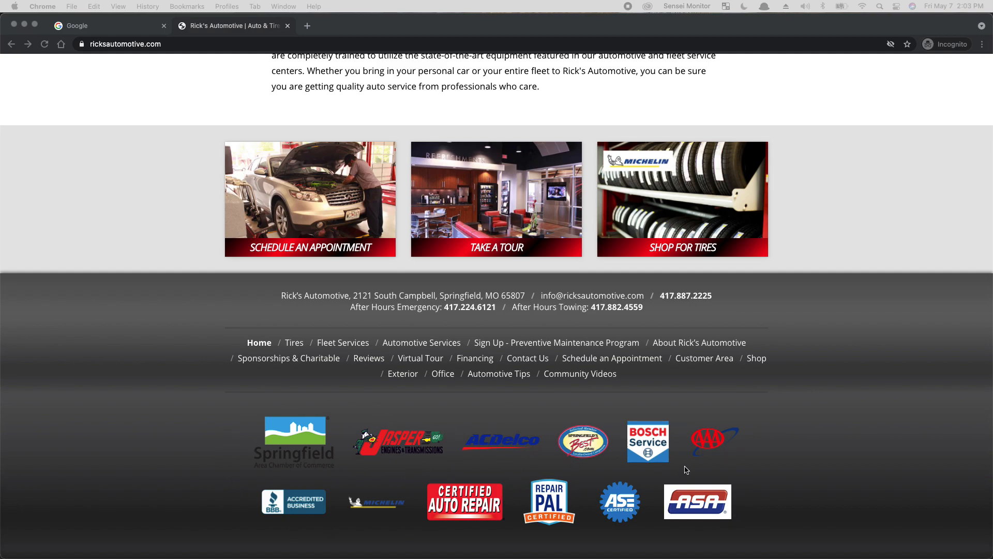
scroll(712, 448, "up", 15)
scroll(717, 465, "up", 3)
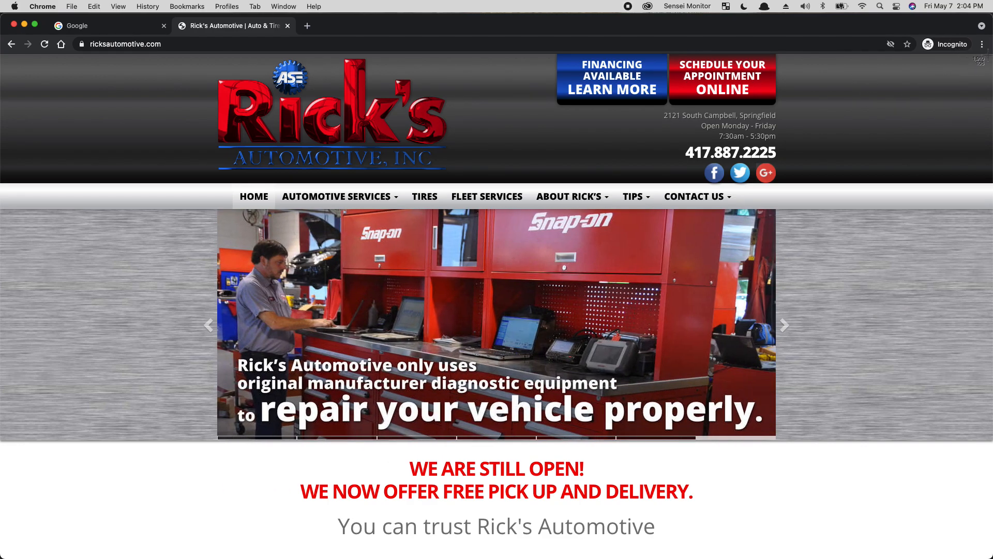
Step: Screenshot the homepage's top area and switch to the Adobe XD document
left_click_drag(989, 54, 1, 558)
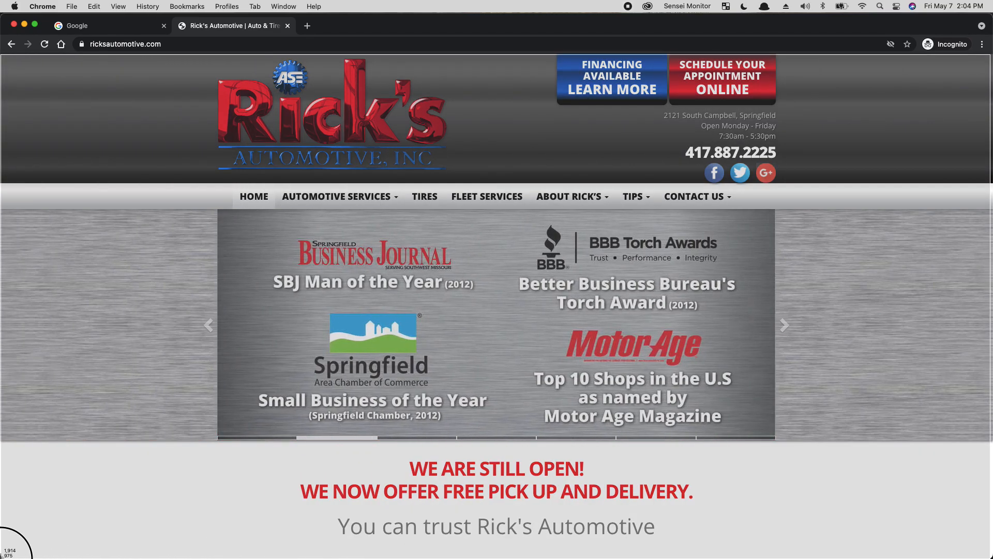
left_click_drag(0, 558, 1, 558)
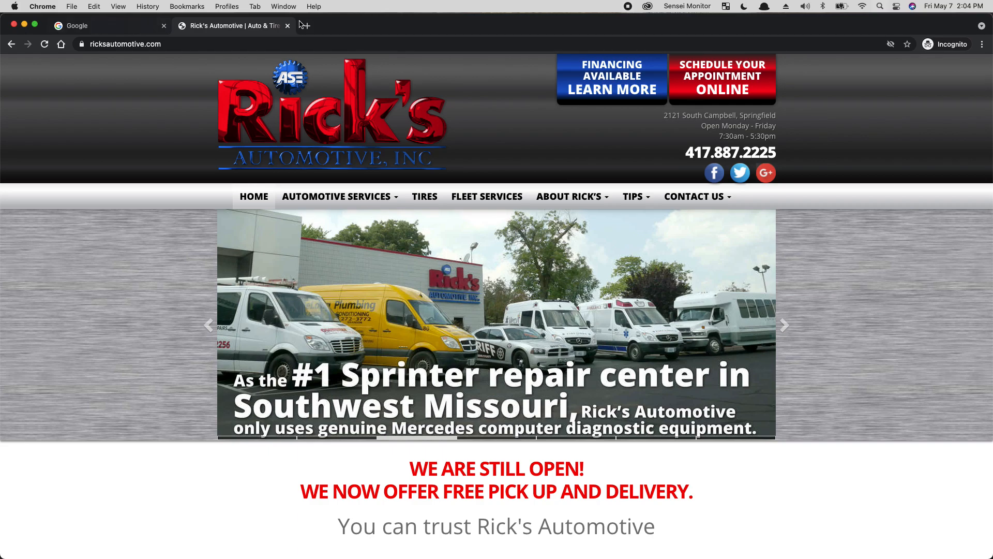
left_click_drag(355, 27, 0, 129)
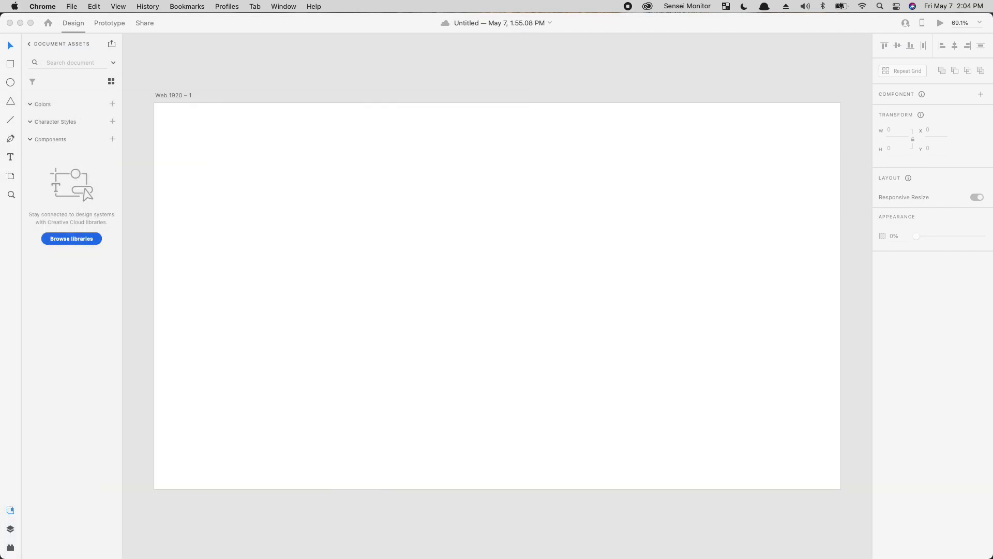
Step: Paste the website screenshot onto Web 1920 – 1 at Y 0, stretched to artboard width
left_click(456, 286)
key("super+v")
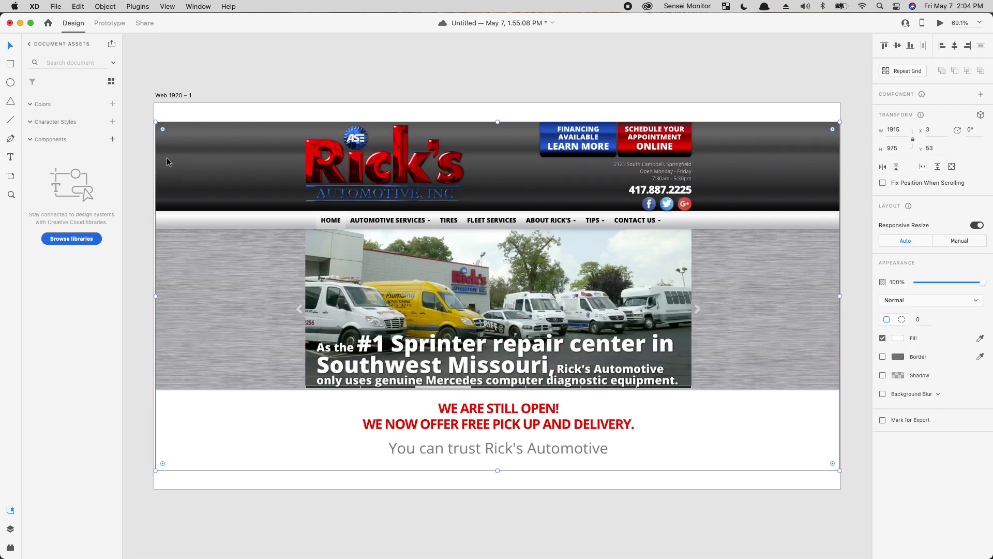
left_click_drag(646, 235, 647, 215)
left_click_drag(155, 449, 151, 452)
left_click(209, 477)
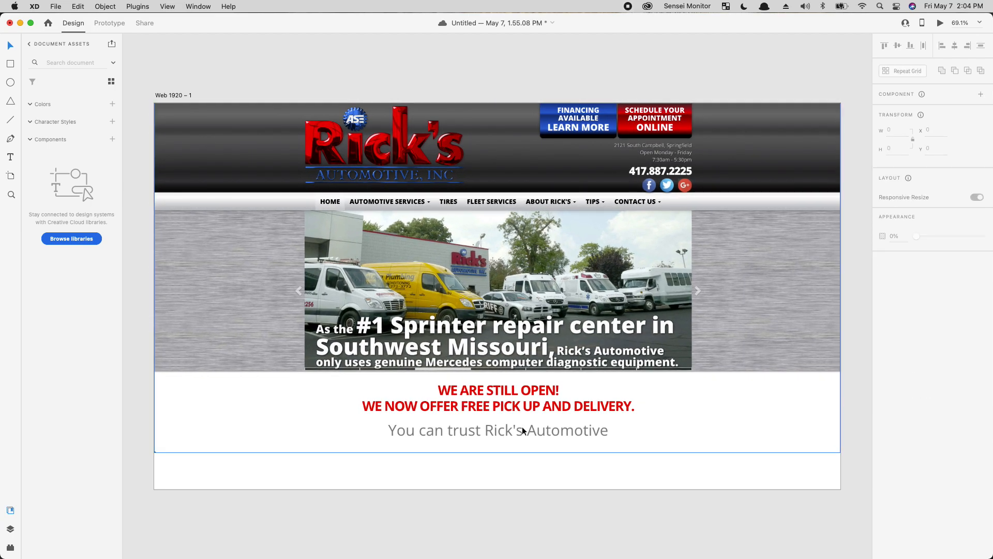
left_click(469, 488)
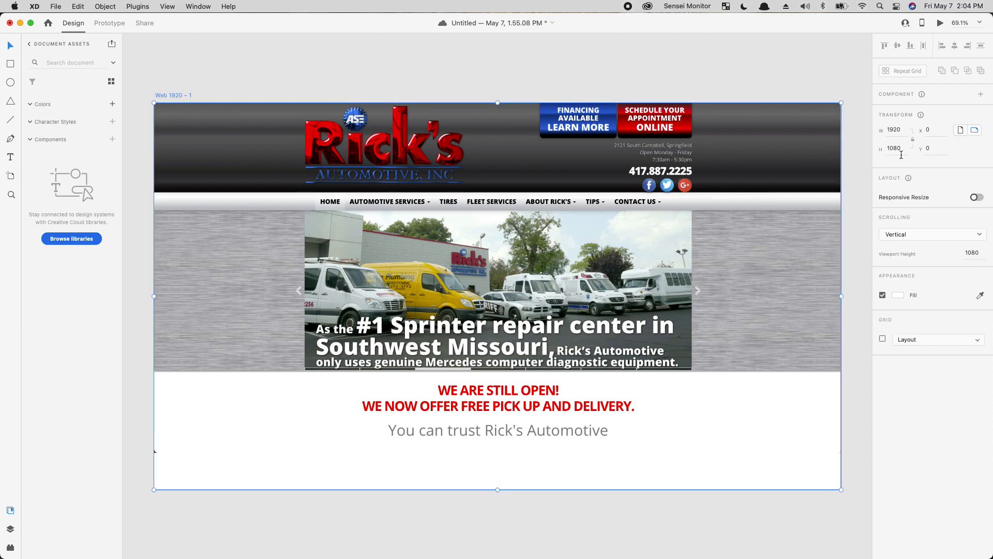
left_click(531, 503)
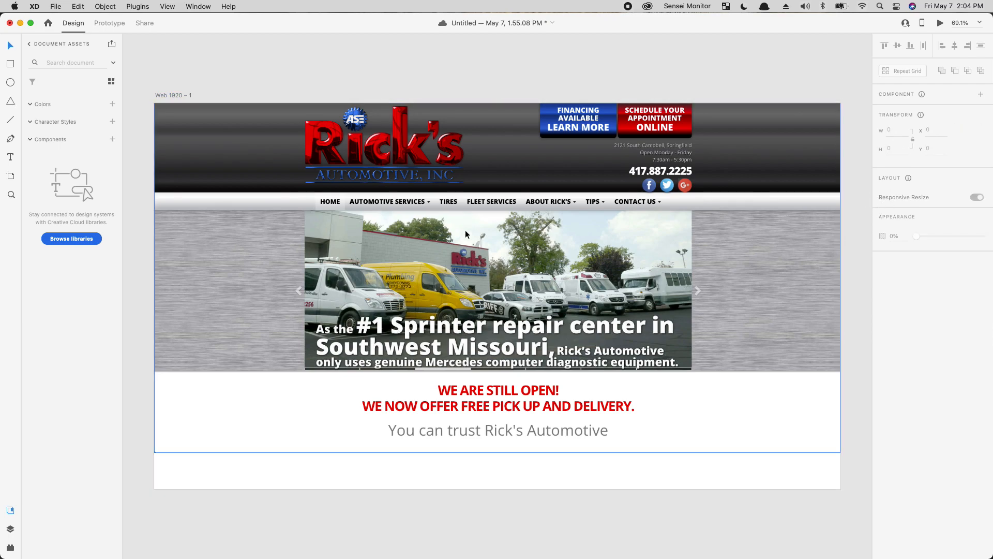
Step: Duplicate the artboard as Web 1920 – 2 and bring it into view
left_click_drag(718, 254, 718, 270)
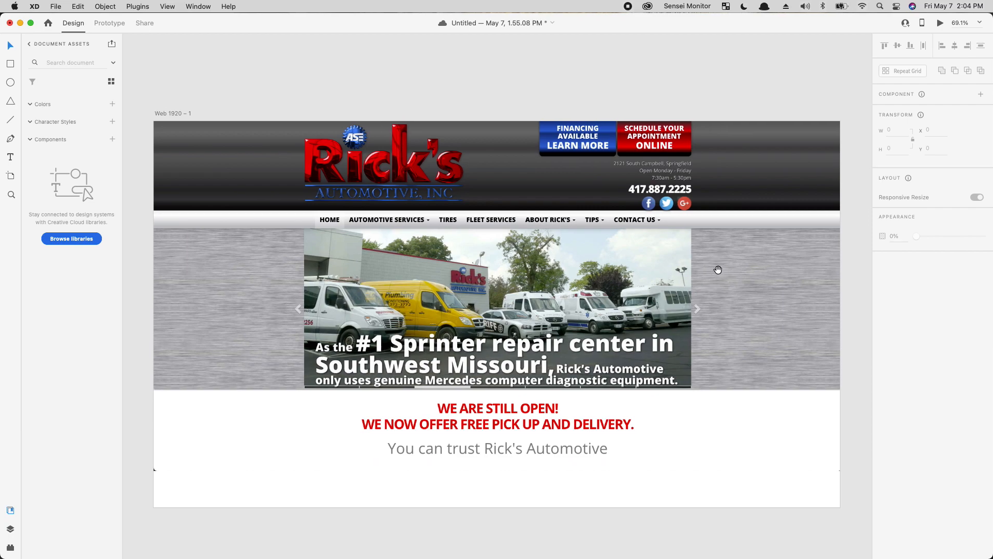
key("super+minus")
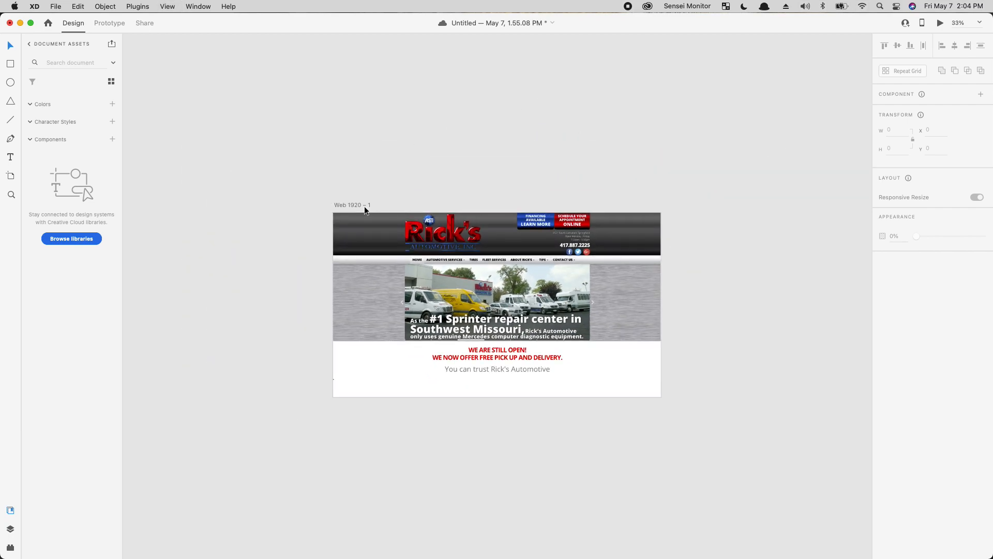
left_click_drag(353, 202, 692, 206)
left_click(730, 175)
left_click_drag(740, 252, 367, 298)
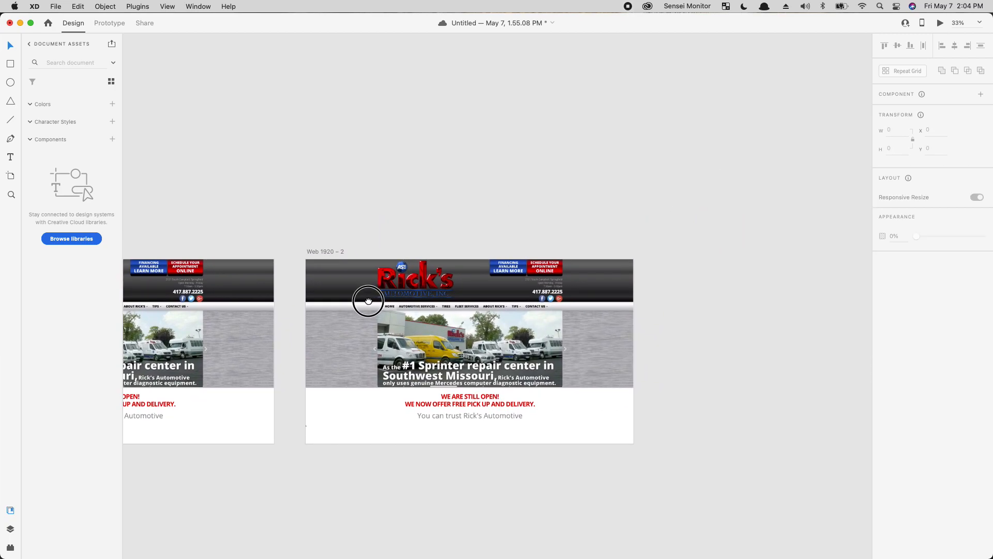
key("super+plus")
key("super+plus")
left_click_drag(524, 334, 635, 343)
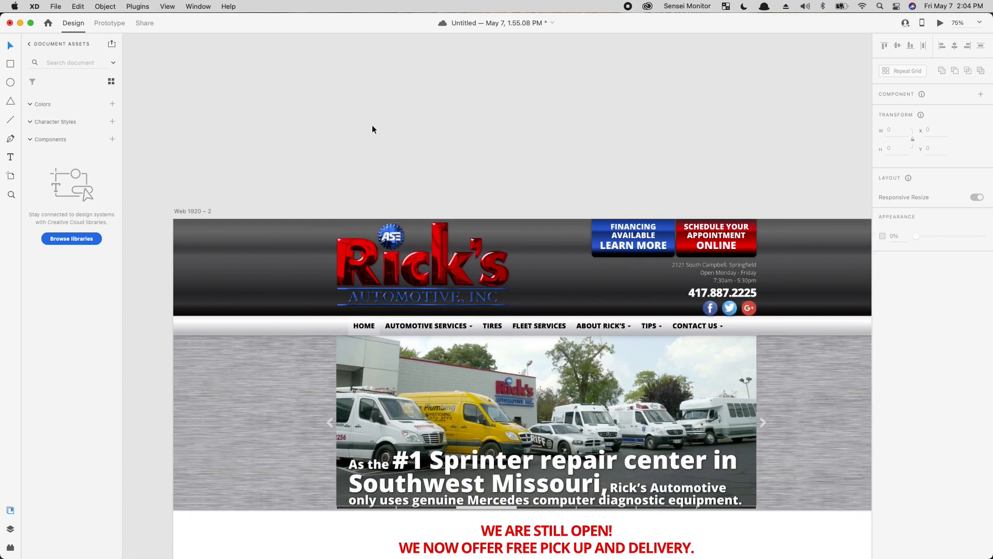
Step: Draw a borderless 1920×252 rectangle across the top header of Web 1920 – 2
left_click(10, 63)
mouse_move(188, 226)
left_mouse_down()
mouse_move(554, 309)
mouse_move(542, 338)
left_mouse_up()
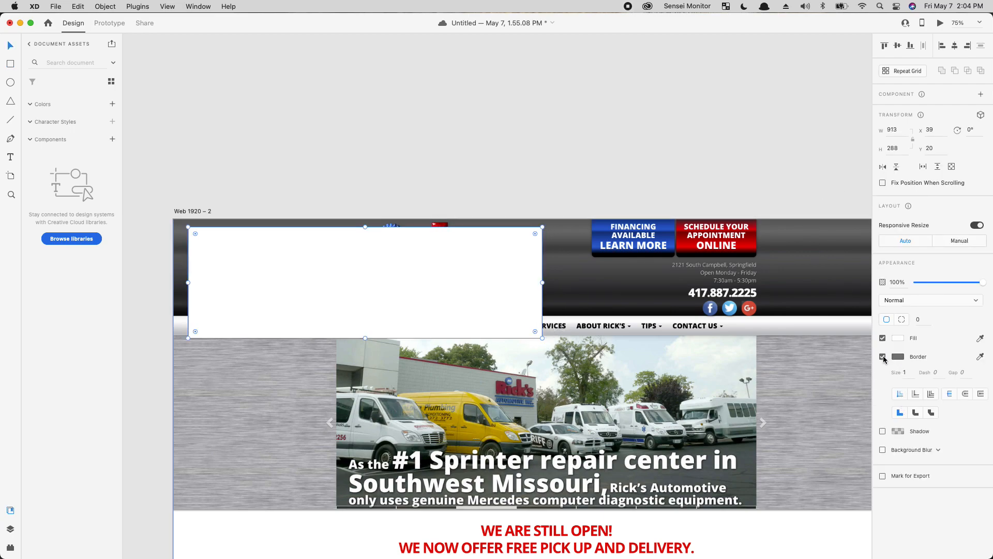
left_click(882, 357)
left_click_drag(413, 283, 404, 305)
left_click_drag(525, 332, 768, 316)
scroll(768, 316, "left", 12)
scroll(462, 317, "left", 5)
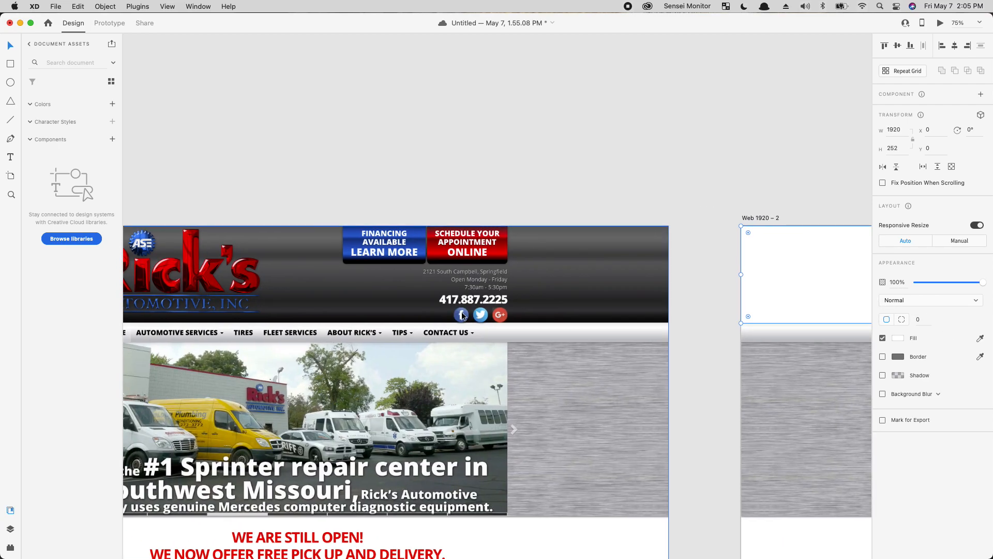
Step: Fill the rectangle with the header's dark grey as a linear gradient
key("i")
left_click(603, 243)
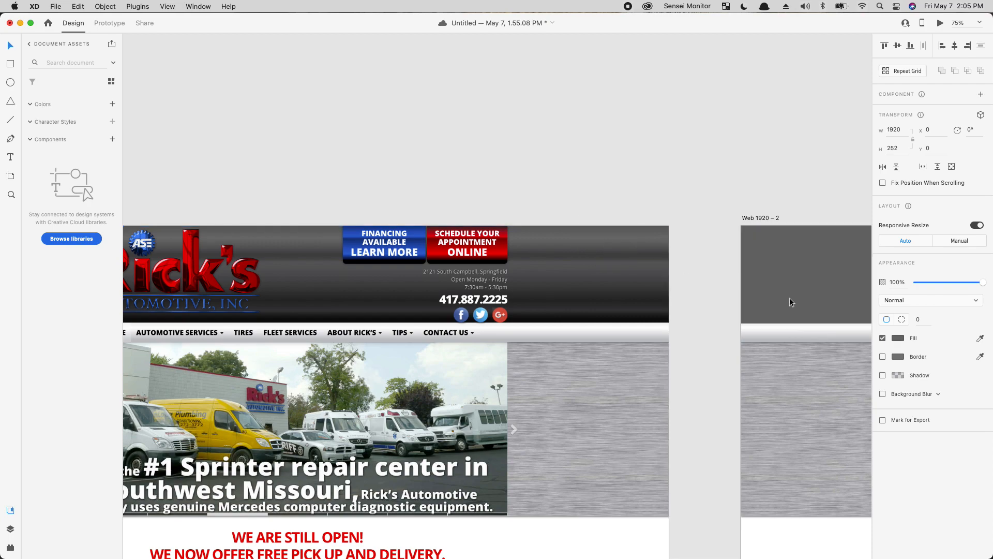
left_click(898, 338)
left_click(790, 275)
left_click(800, 288)
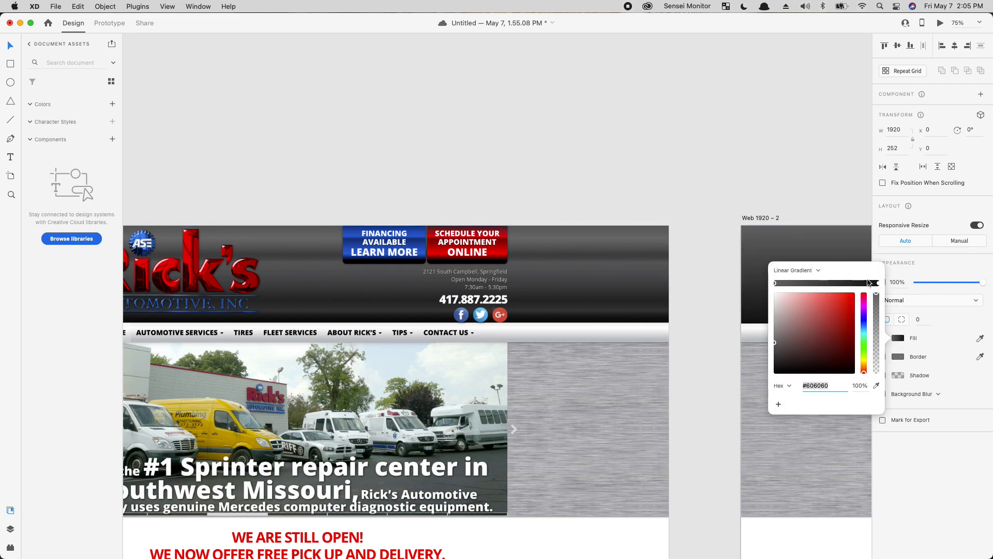
left_click(790, 179)
scroll(764, 421, "right", 10)
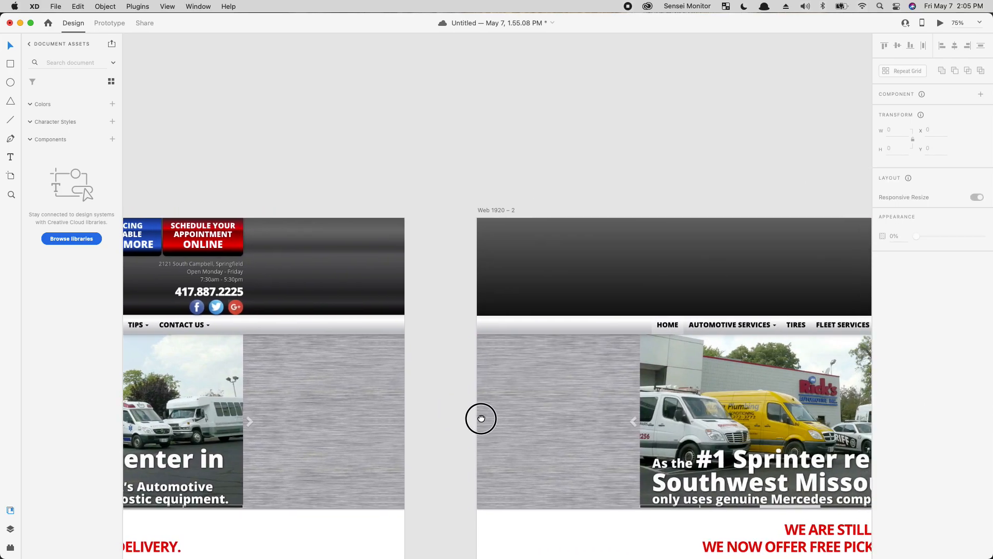
scroll(181, 165, "left", 11)
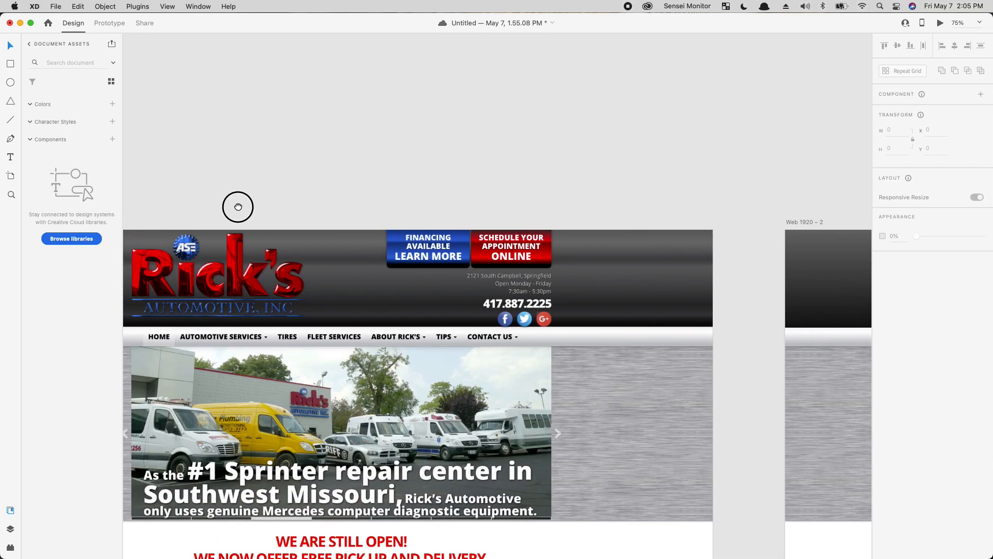
scroll(233, 199, "right", 4)
Step: Move the Rick's text into Web 1920 – 2's dark header band
left_click(837, 228)
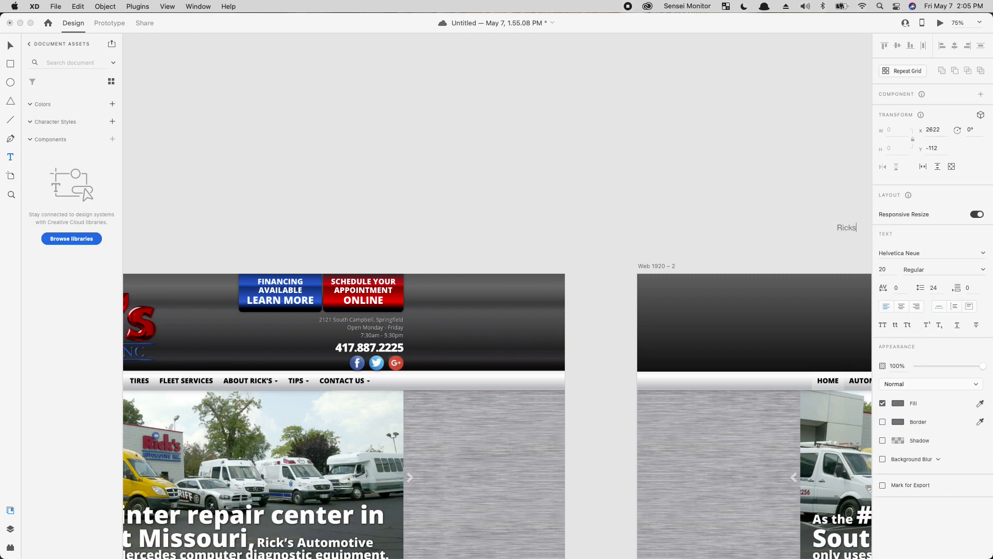
left_click(658, 210)
left_click_drag(814, 229, 901, 266)
left_click_drag(634, 333, 104, 350)
mouse_move(405, 289)
left_mouse_down()
mouse_move(398, 352)
mouse_move(408, 348)
mouse_move(408, 378)
mouse_move(412, 325)
mouse_move(394, 374)
left_mouse_up()
key("super+z")
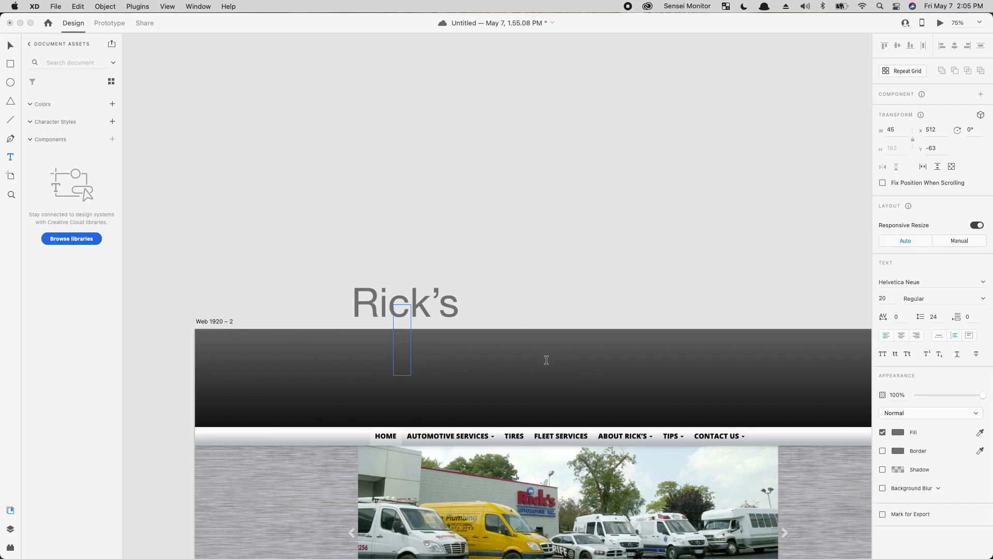
key("super+z")
key("v")
left_click_drag(372, 310, 340, 375)
Step: Preview fonts on Rick's and settle on Arial Rounded MT Bold
left_click(929, 285)
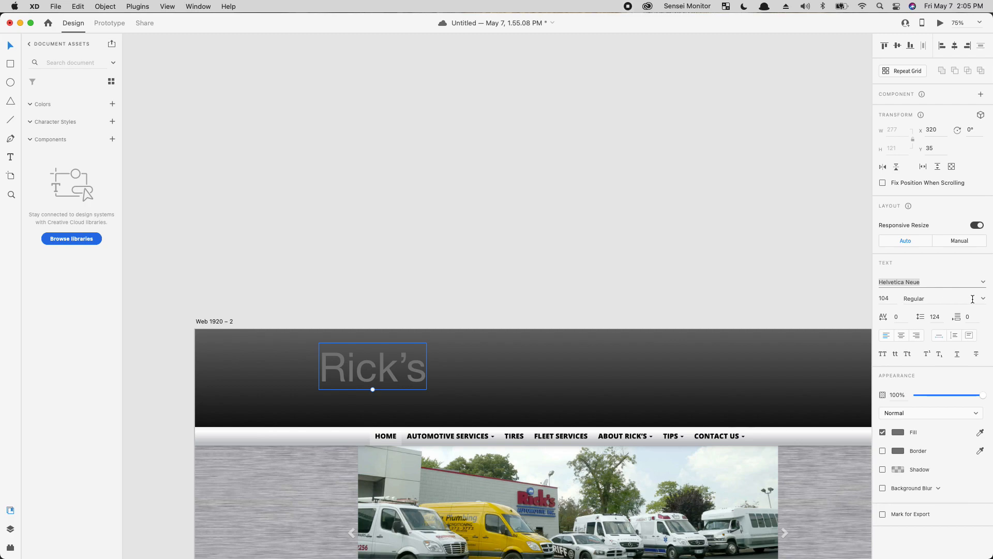
left_click(983, 283)
left_click_drag(991, 339, 992, 277)
left_click(923, 300)
key("Down")
key("Down")
key("Down")
key("Down")
key("Down")
key("Down")
key("Down")
key("Down")
key("Down")
key("Down")
key("Down")
key("Down")
key("Down")
key("Down")
key("Down")
key("Down")
key("Down")
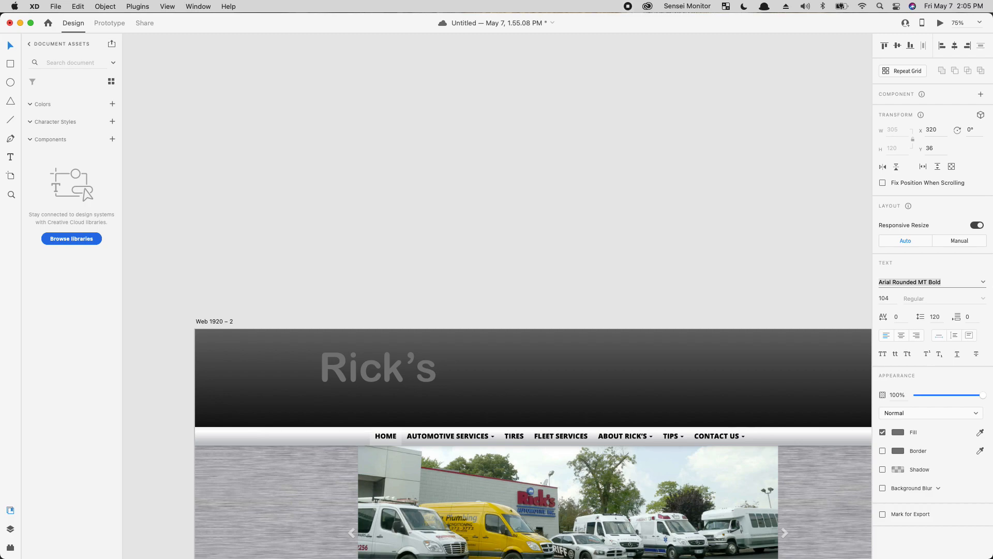
key("Down")
key("Down")
key("Down")
key("Down")
key("Down")
key("Down")
key("Down")
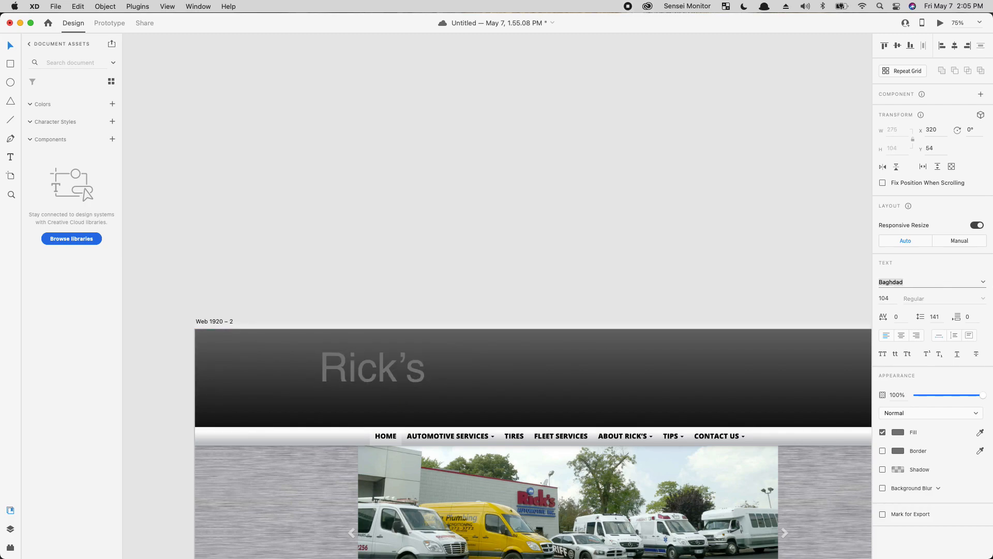
key("Down")
key("Down")
key("Down")
key("Down")
key("Down")
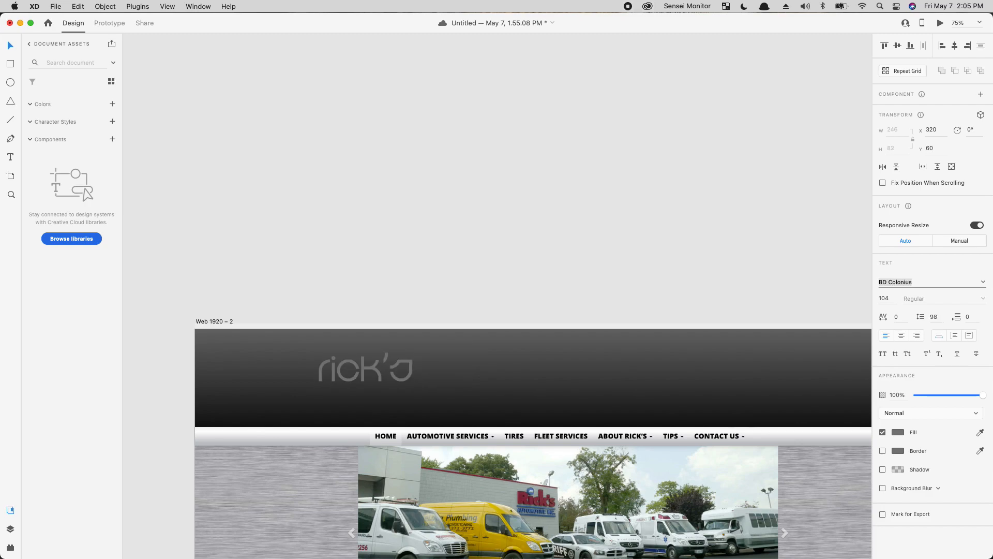
key("Up")
key("Down")
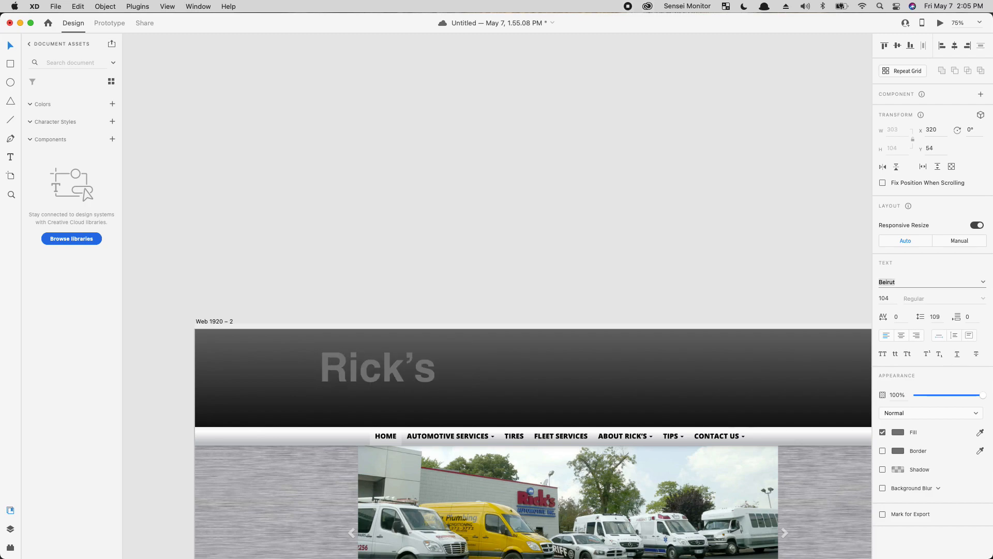
key("Up")
key("Up")
key("Up")
key("Up")
key("Up")
key("Up")
key("Up")
key("Up")
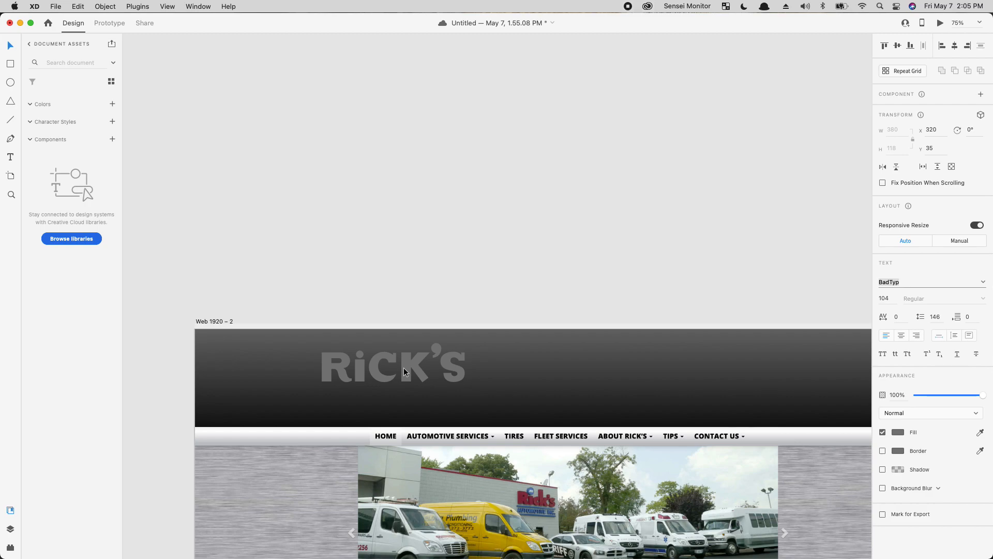
key("Up")
key("Up")
key("Up")
key("Up")
key("Up")
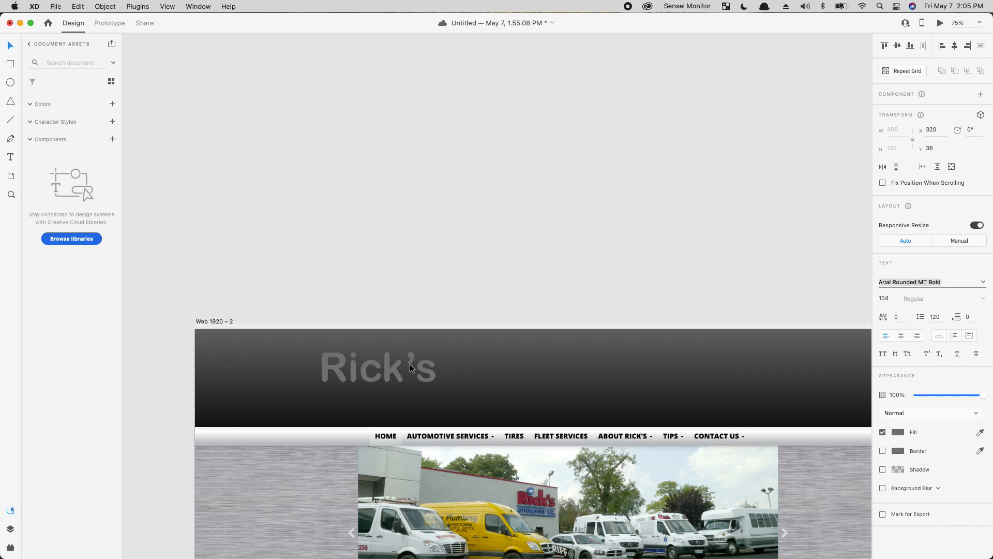
Step: Save the logo red #EE0B18, dark #2E0005 and the header gradient as document colours
left_click(424, 273)
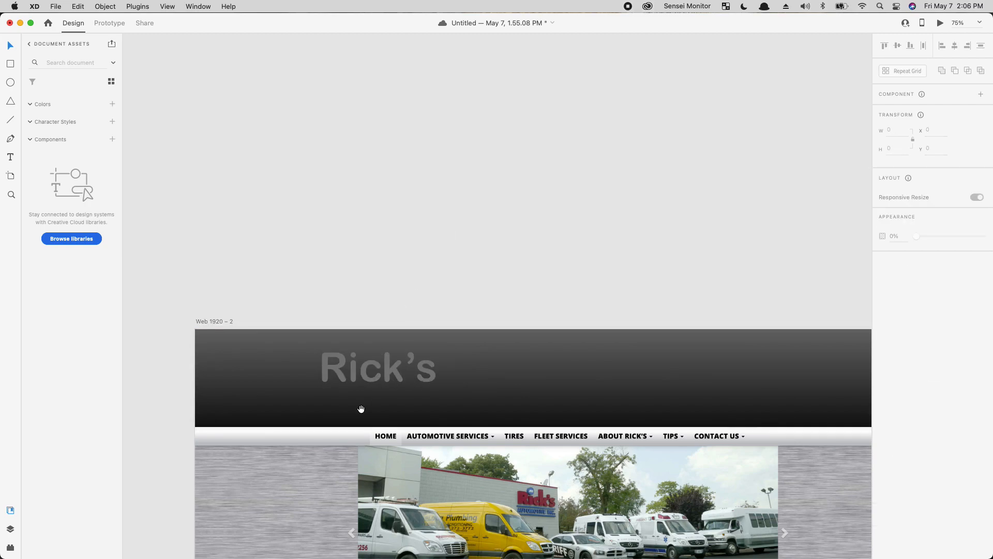
left_click_drag(357, 391, 241, 382)
left_click(794, 344)
left_click_drag(394, 382, 758, 401)
key("i")
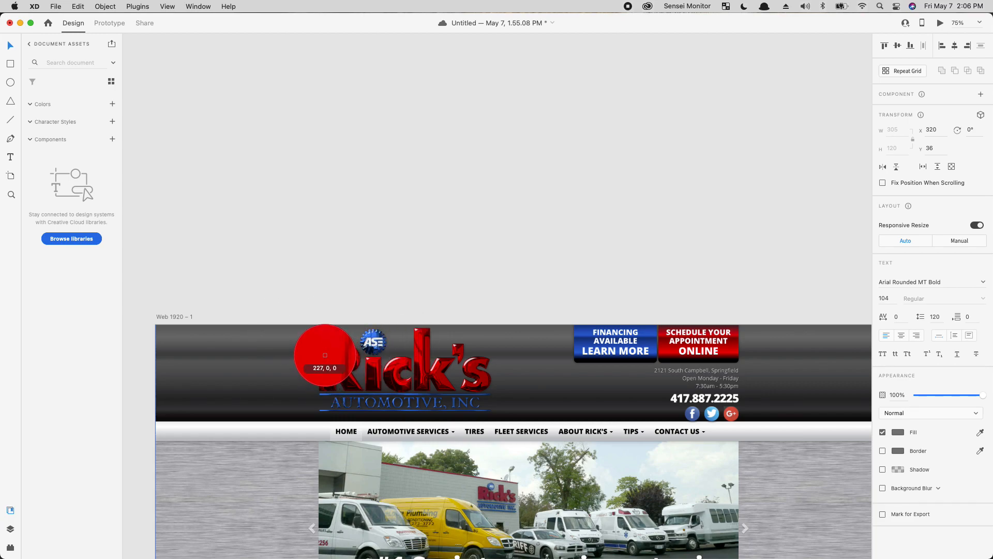
left_click(328, 361)
left_click(113, 104)
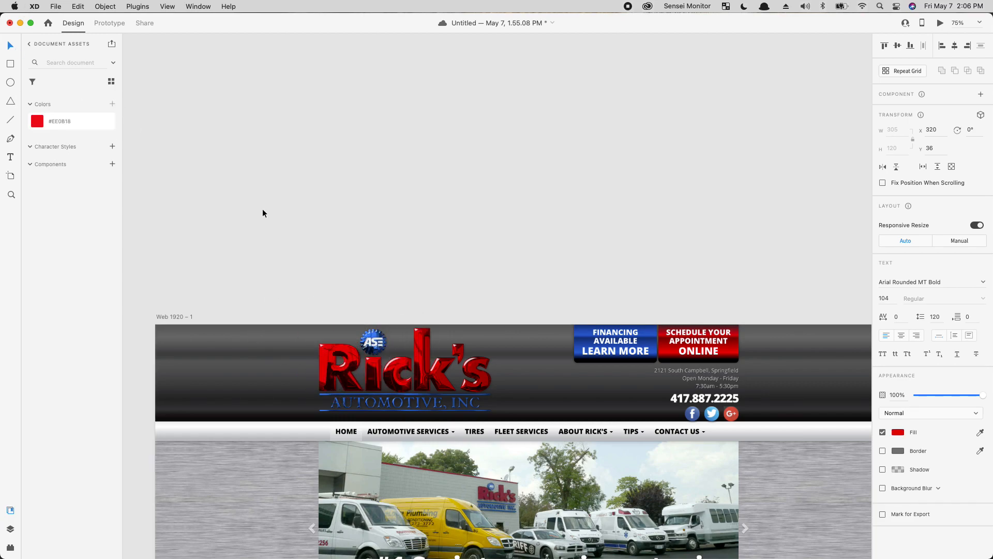
scroll(370, 375, "right", 10)
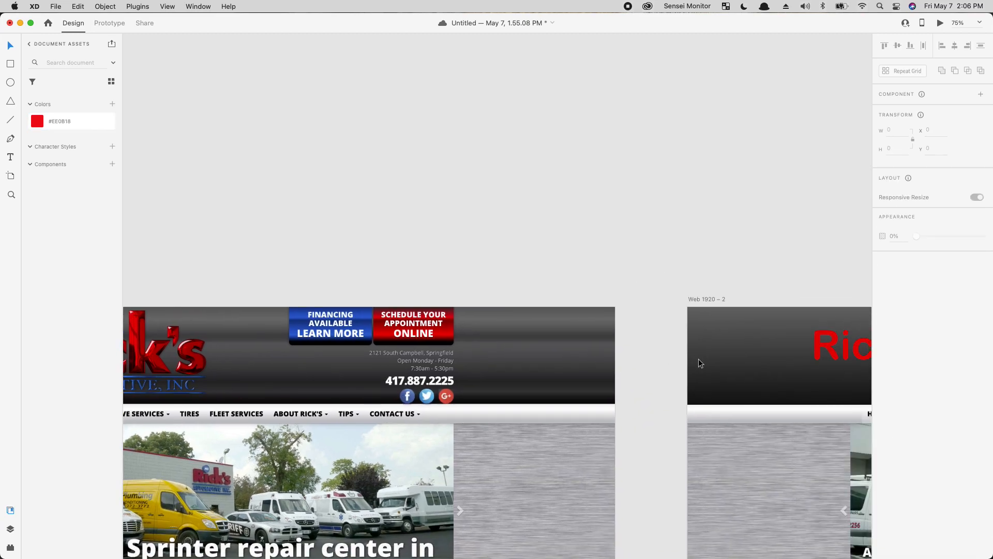
key("i")
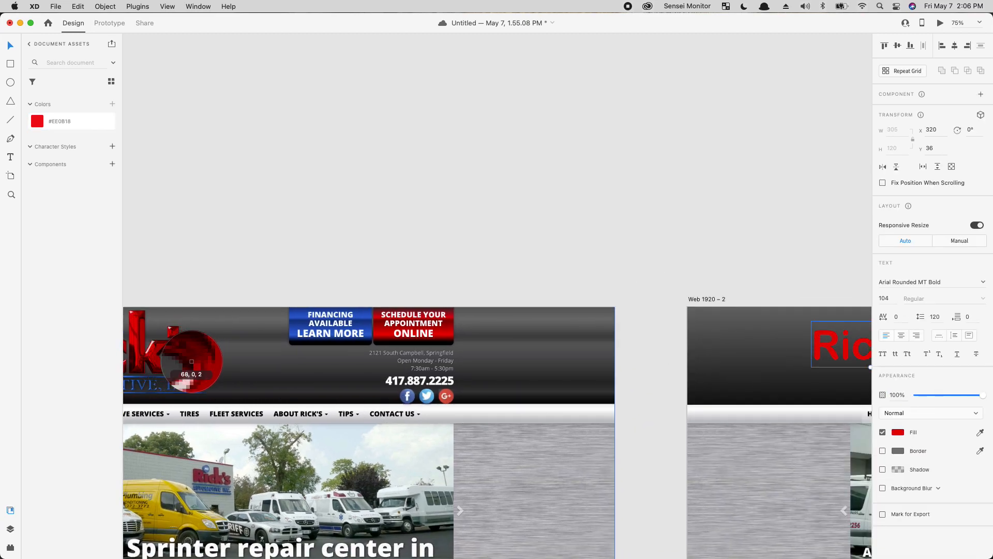
left_click(128, 353)
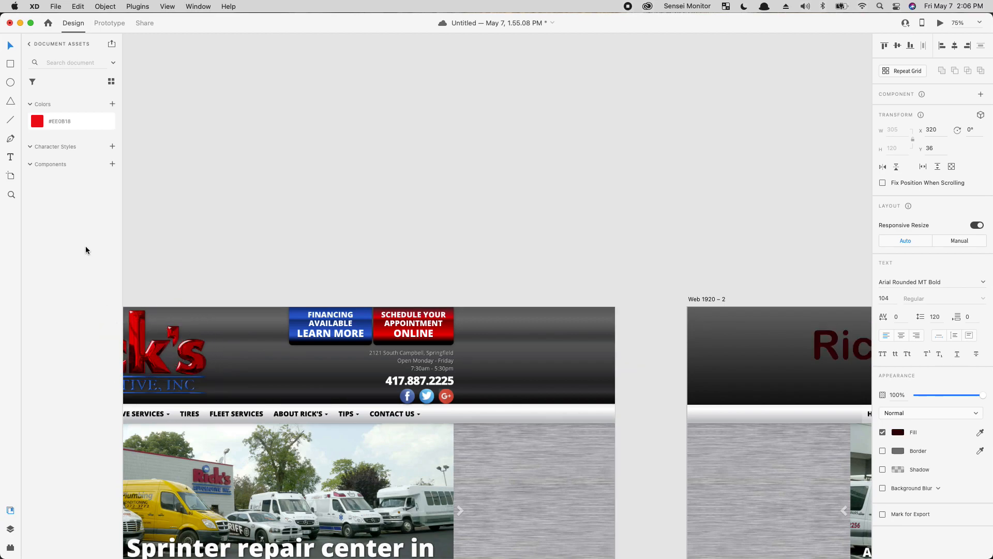
left_click(112, 104)
left_click(732, 386)
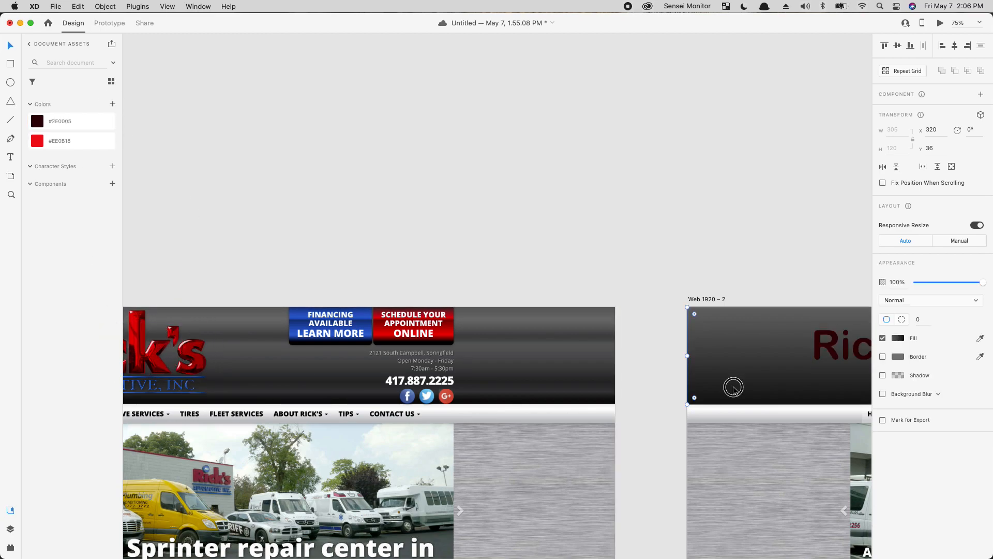
left_click(111, 103)
Step: Make the Rick's heading text white
left_click(832, 346)
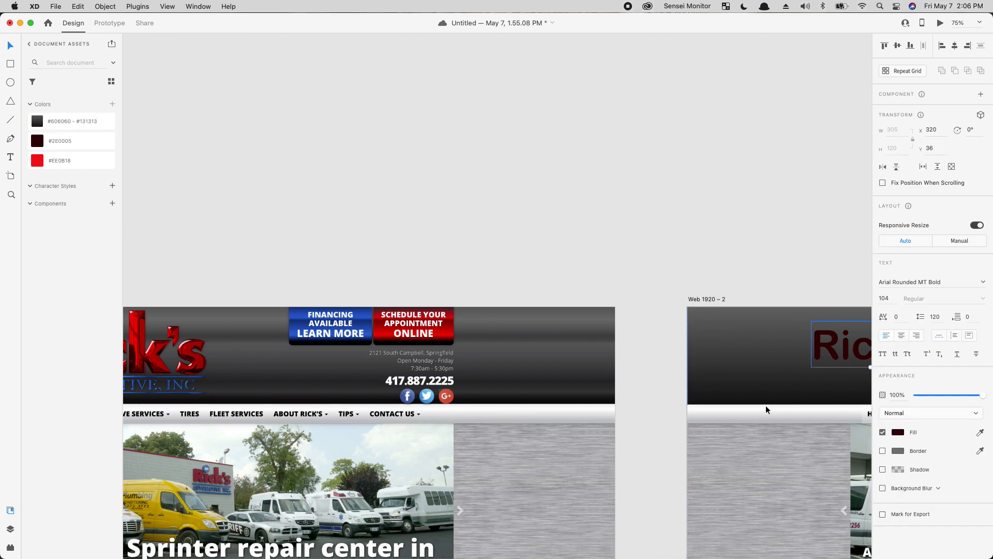
left_click(898, 432)
left_click(819, 411)
left_click_drag(819, 409, 748, 341)
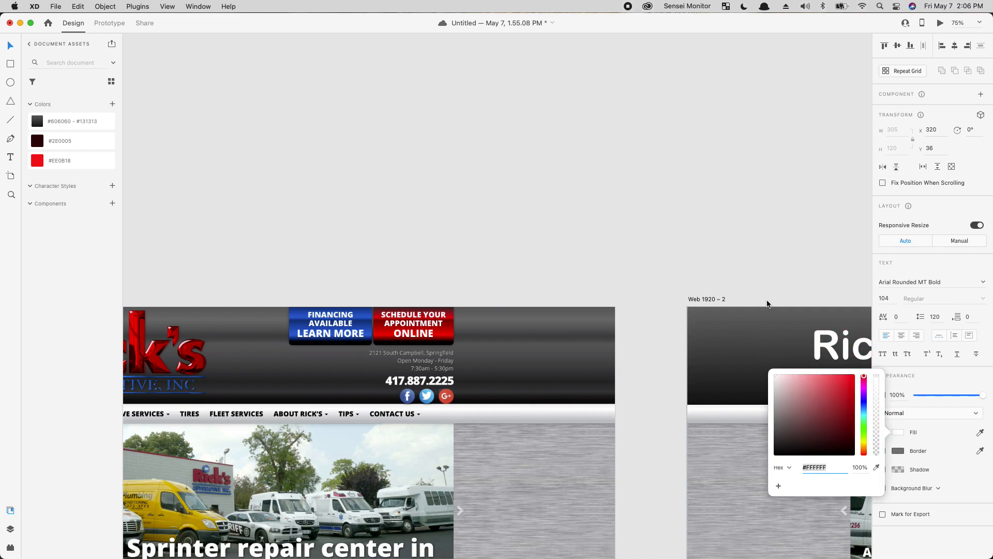
left_click(766, 283)
left_click(828, 342)
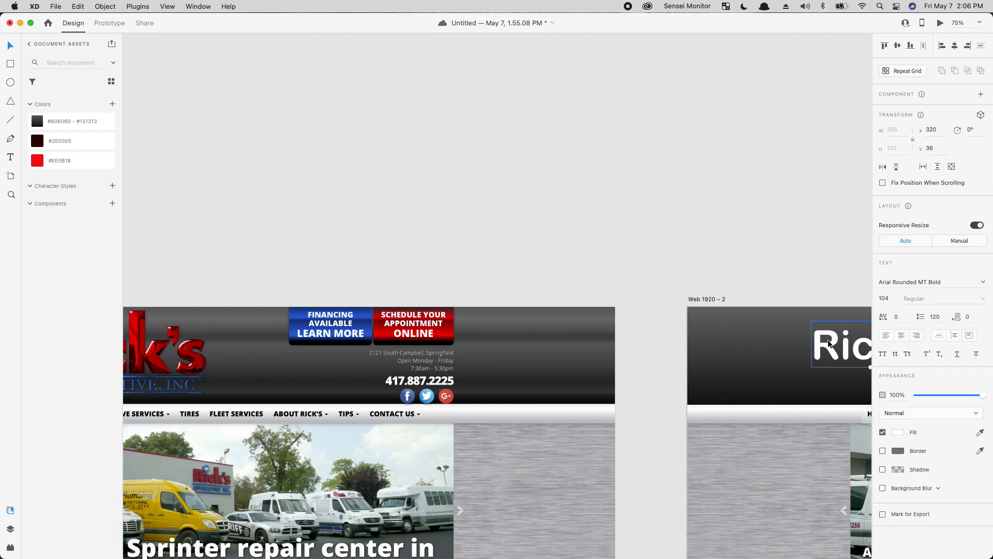
Step: Add white #FFFFFF to the document colours
left_click(112, 104)
scroll(348, 304, "right", 10)
scroll(831, 377, "left", 15)
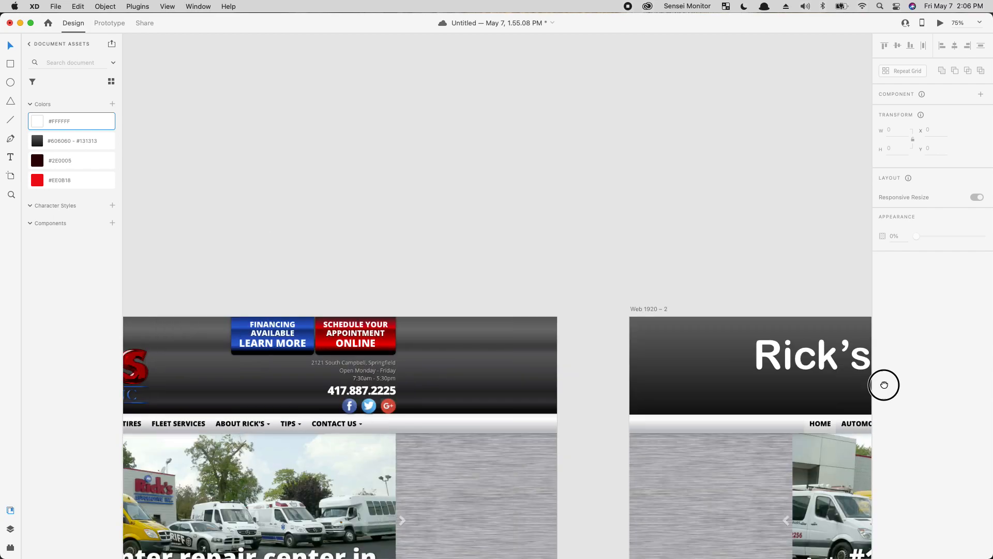
Step: Duplicate Rick's below itself, retype it as AUTOMOTIVE and shrink it
left_click_drag(658, 393, 250, 340)
left_click_drag(610, 348, 530, 362)
left_click(549, 303)
left_click_drag(549, 303, 547, 340)
double_click(548, 340)
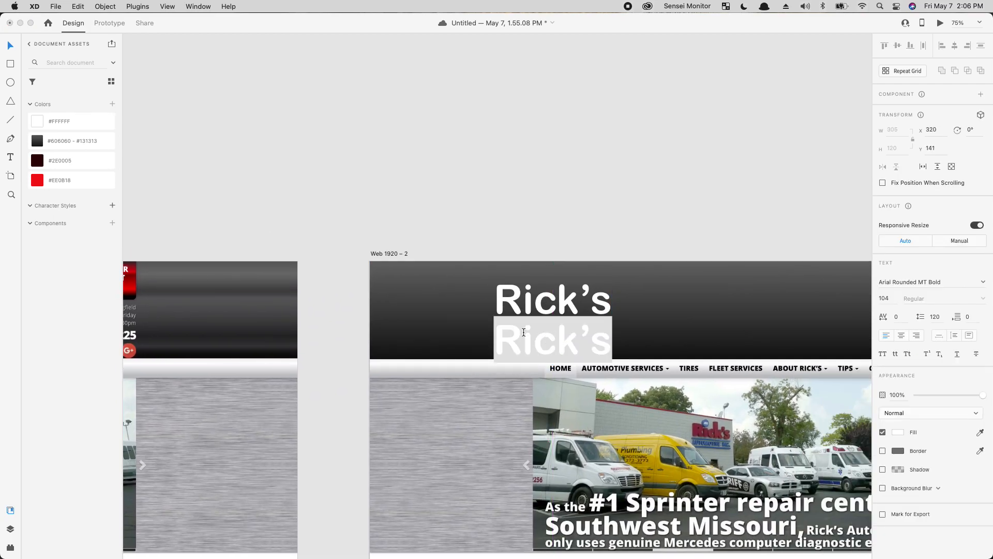
type("AUTOMOTIVE")
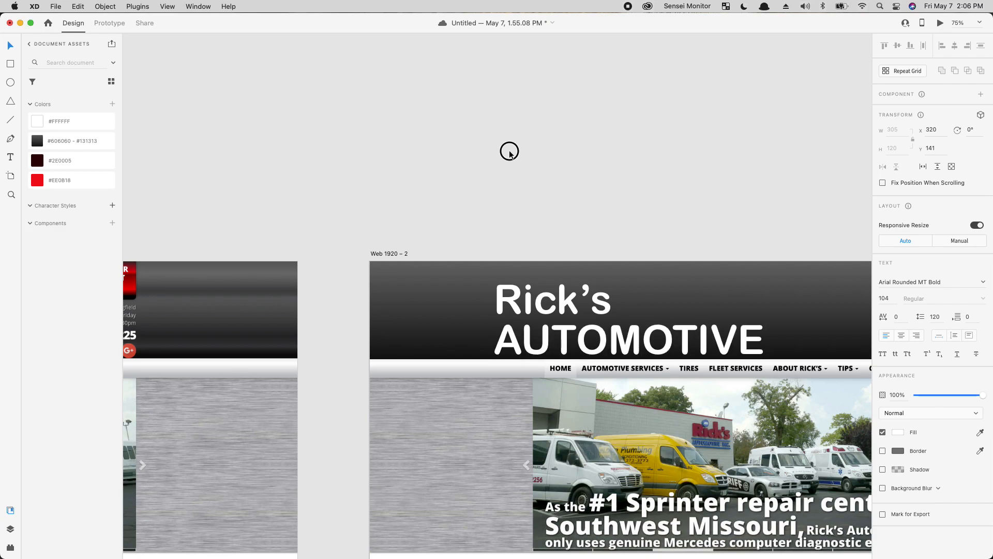
key("Escape")
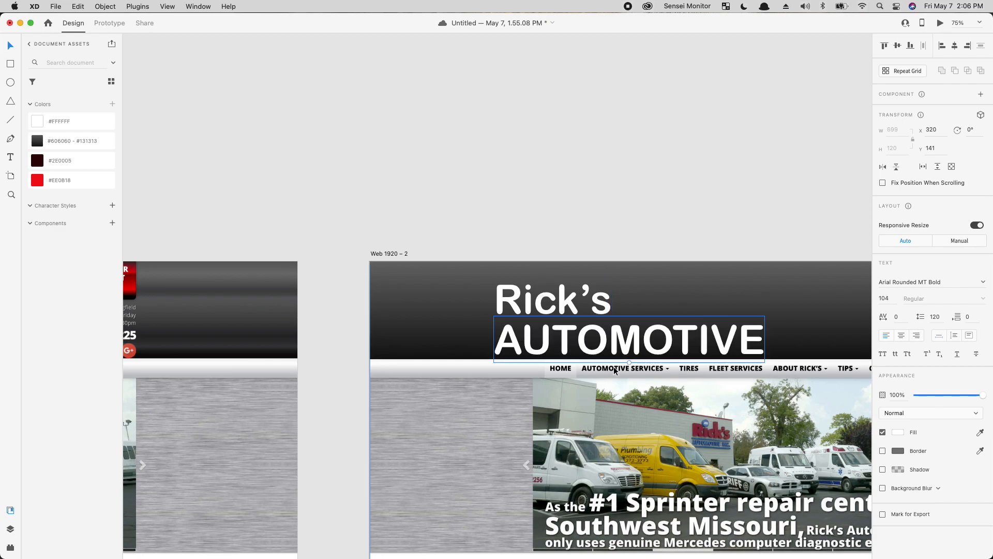
left_click_drag(630, 362, 559, 332)
Step: Select Rick's and AUTOMOTIVE together and drag a vertical guide near the left edge
left_click(662, 207)
left_click(565, 305)
left_click(558, 328, "shift")
left_click_drag(585, 289, 470, 173)
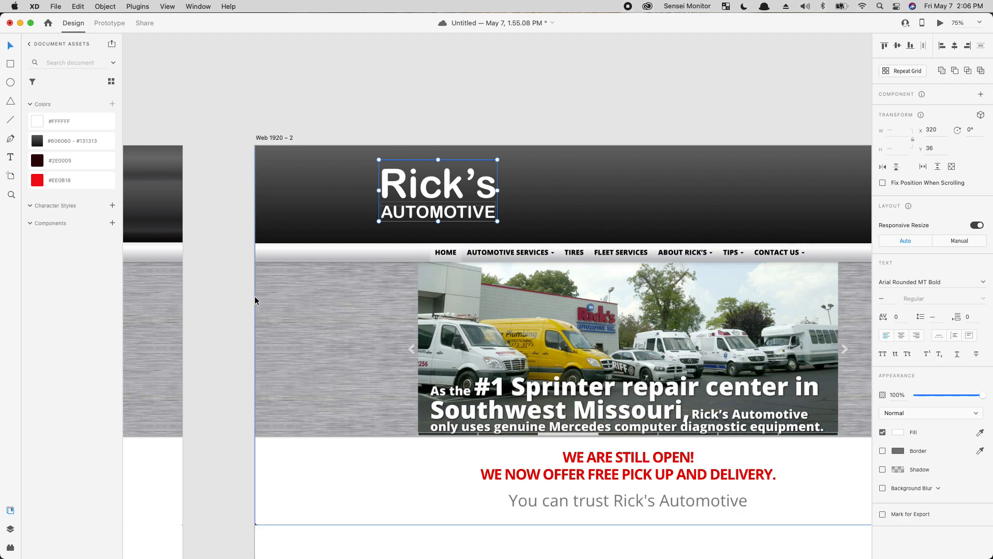
left_click_drag(255, 296, 308, 293)
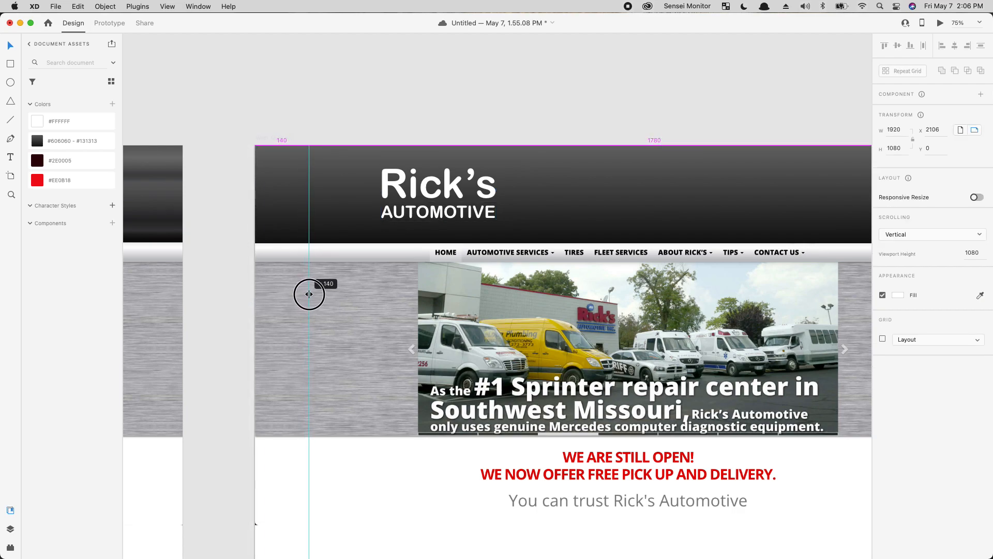
Step: Place vertical guides at 140 and 1780 on Web 1920 – 2
left_click(274, 305)
left_click_drag(252, 315, 594, 357)
left_click_drag(593, 355, 590, 353)
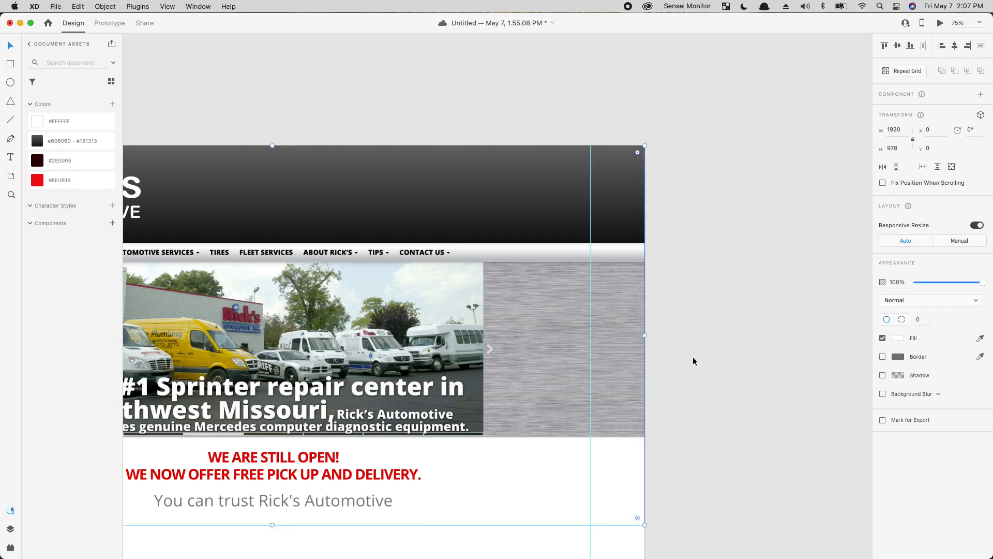
Step: Snap the Rick's AUTOMOTIVE logo to the left guide, nudging it to x 135, y 36
scroll(518, 361, "left", 10)
scroll(519, 361, "up", 2)
left_click(446, 241)
left_click_drag(446, 242, 406, 242)
key("alt")
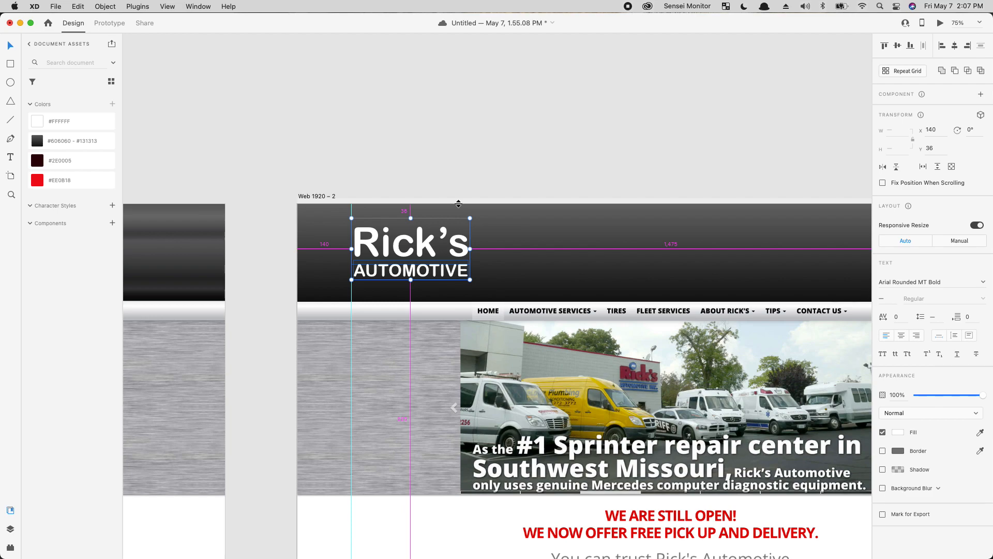
key("Left")
key("Left")
key("Left")
key("Left")
key("Left")
key("Left")
key("Left")
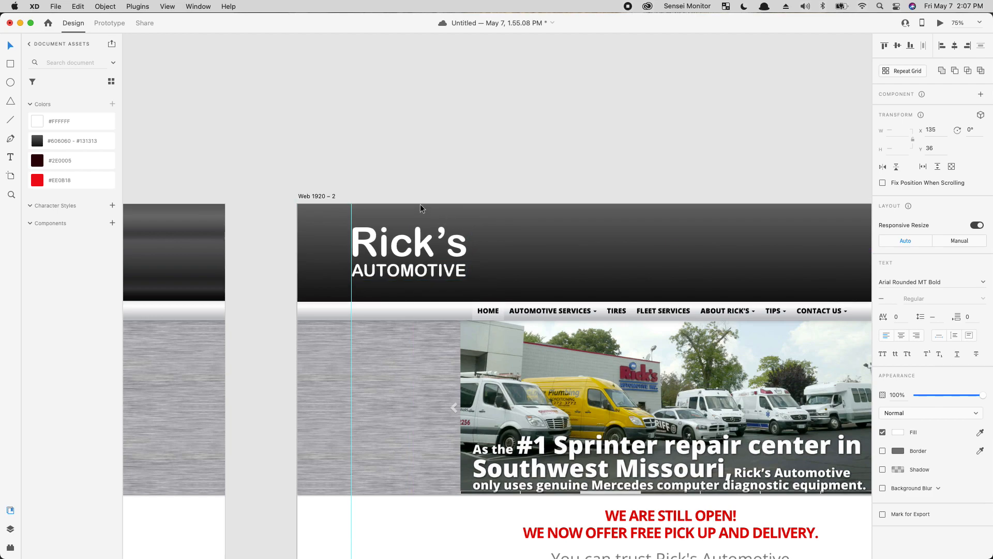
left_click(458, 159)
left_click_drag(547, 392, 700, 308)
left_click_drag(357, 279, 748, 283)
scroll(523, 350, "right", 10)
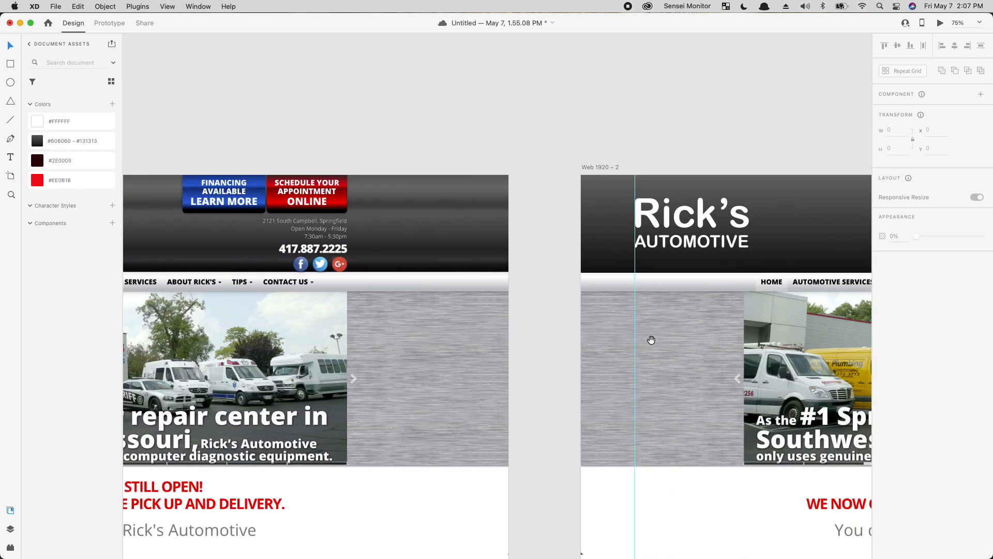
Step: Sample the FINANCING button's blue #194CB5 and add it to the document colours
left_click(667, 242)
scroll(569, 269, "left", 6)
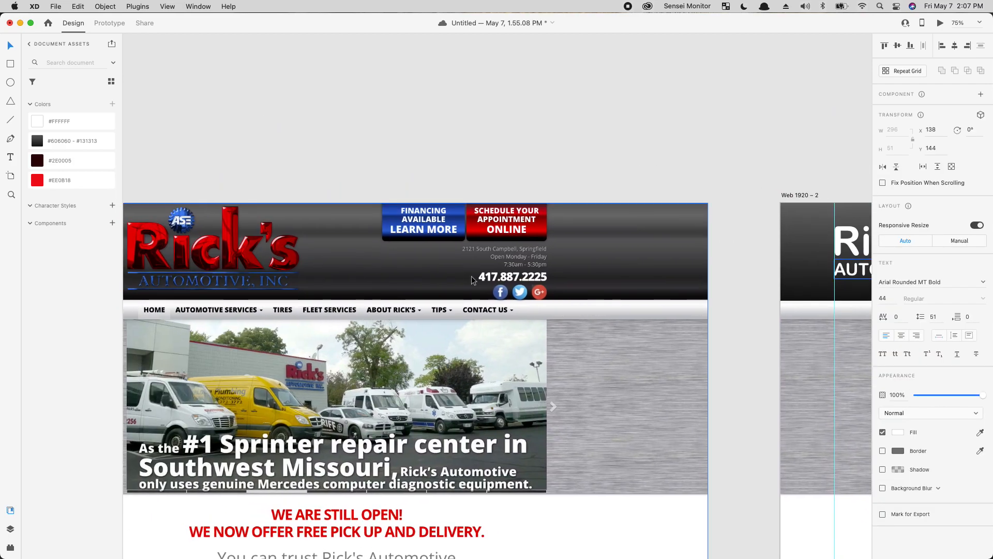
key("i")
left_click(388, 223)
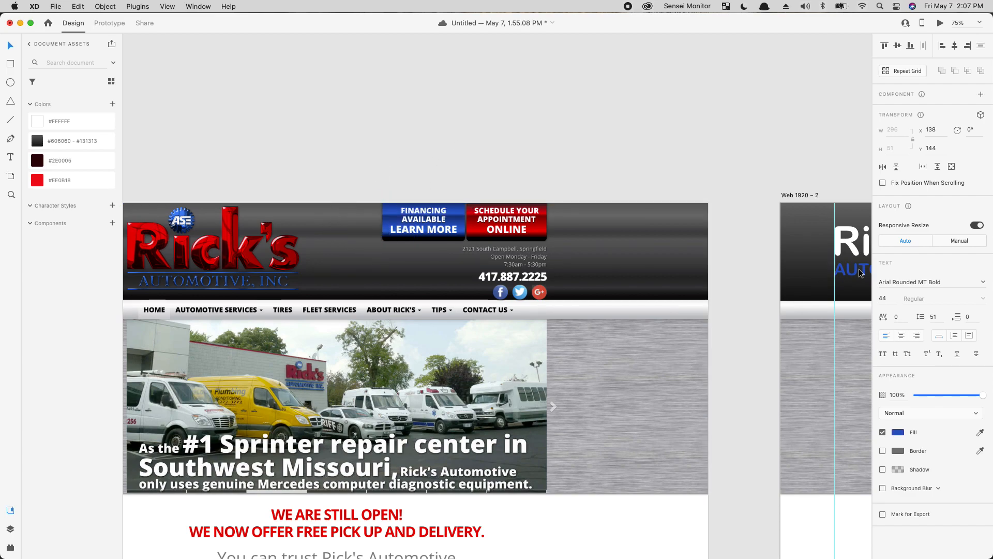
left_click(112, 103)
left_click(224, 265)
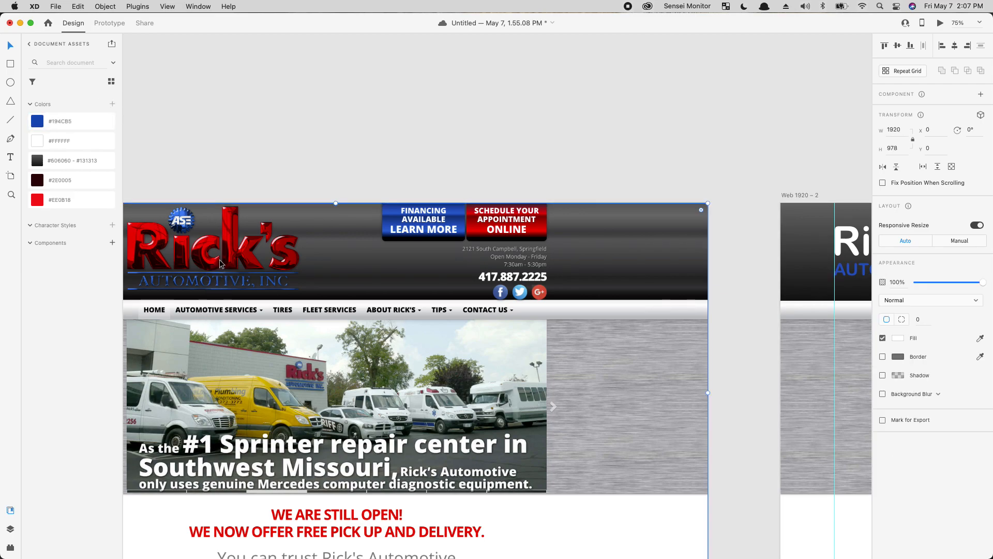
Step: Colour the redesign's AUTOMOTIVE text red with the #EE0B18 swatch
left_click(840, 270)
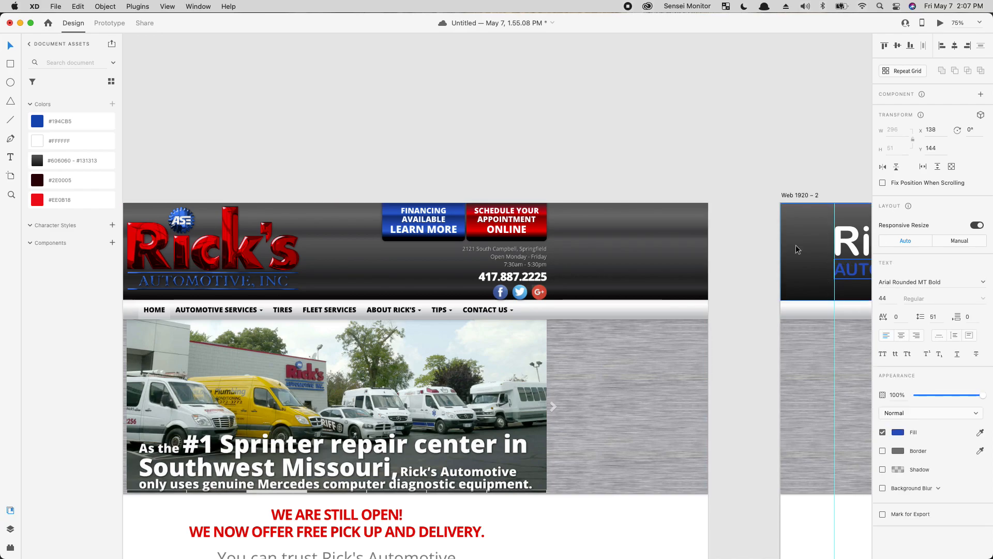
left_click(68, 200)
left_click(763, 261)
Step: Try a white fill on the redesign's dark header rectangle
left_click_drag(781, 334, 377, 303)
left_click_drag(577, 264, 778, 295)
left_click_drag(439, 338, 300, 332)
left_click_drag(568, 338, 227, 340)
left_click_drag(412, 338, 592, 332)
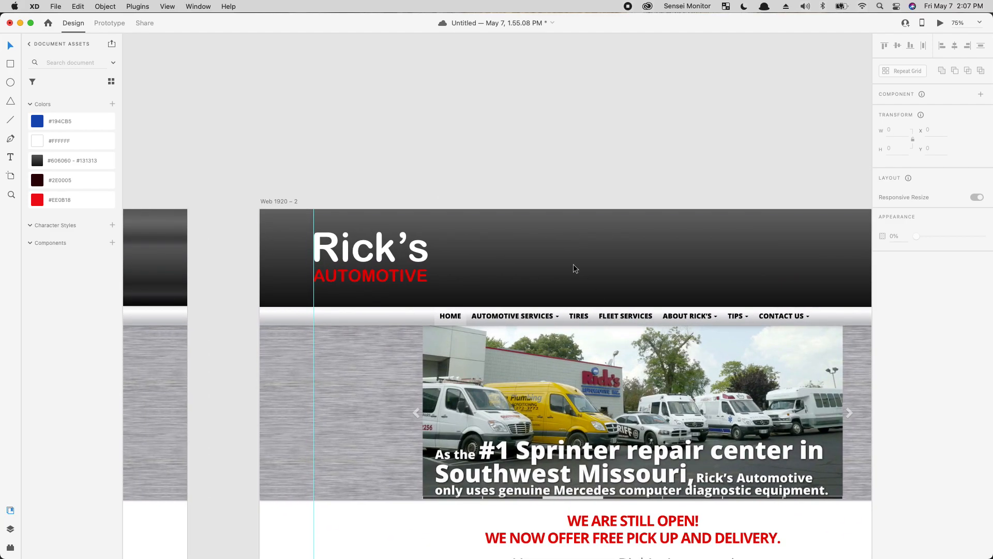
left_click(576, 269)
left_click_drag(426, 302, 790, 319)
left_click_drag(416, 322, 95, 284)
left_click(58, 141)
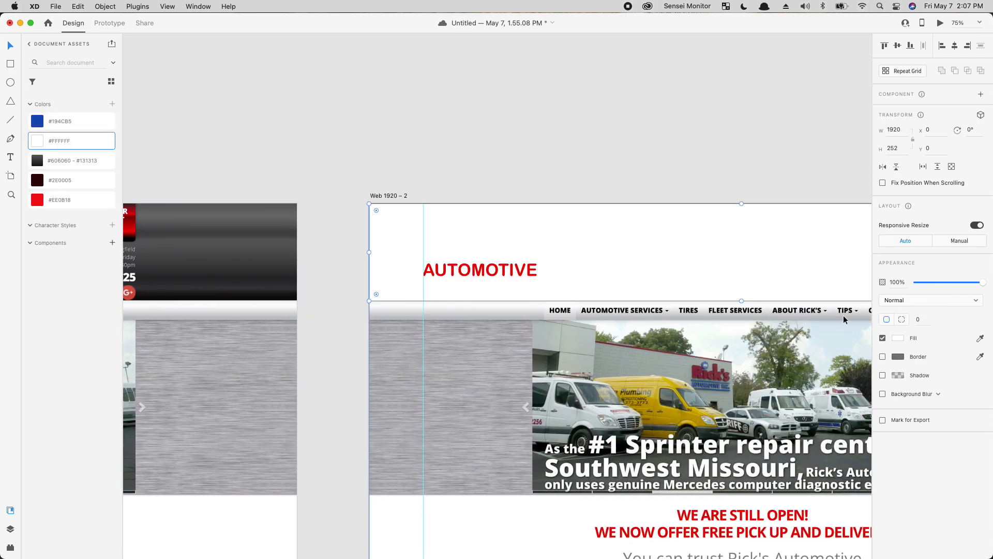
Step: Test a sampled light-grey header fill and a blue colour on the Rick's text
left_click(897, 338)
left_click(875, 379)
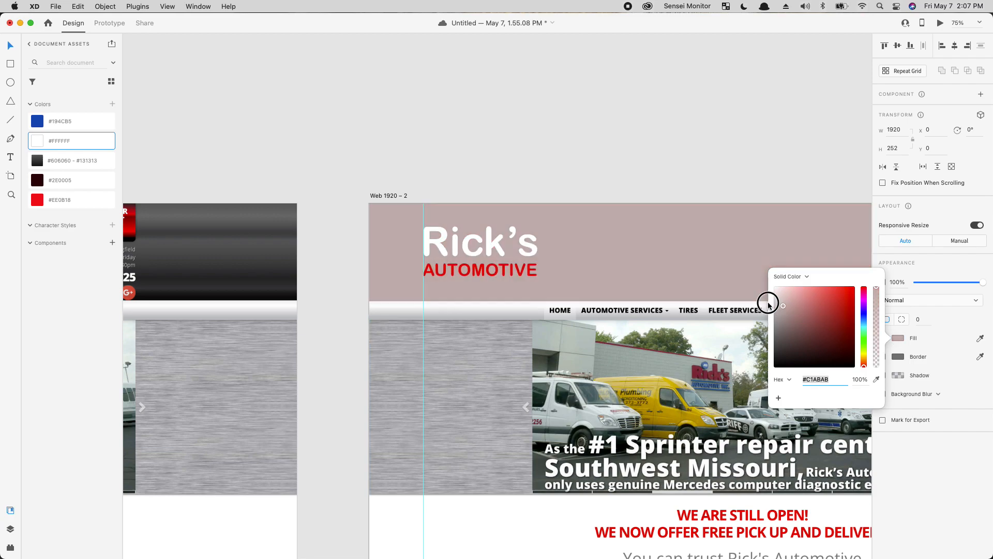
left_click(734, 293)
left_click(400, 229)
left_click(466, 240)
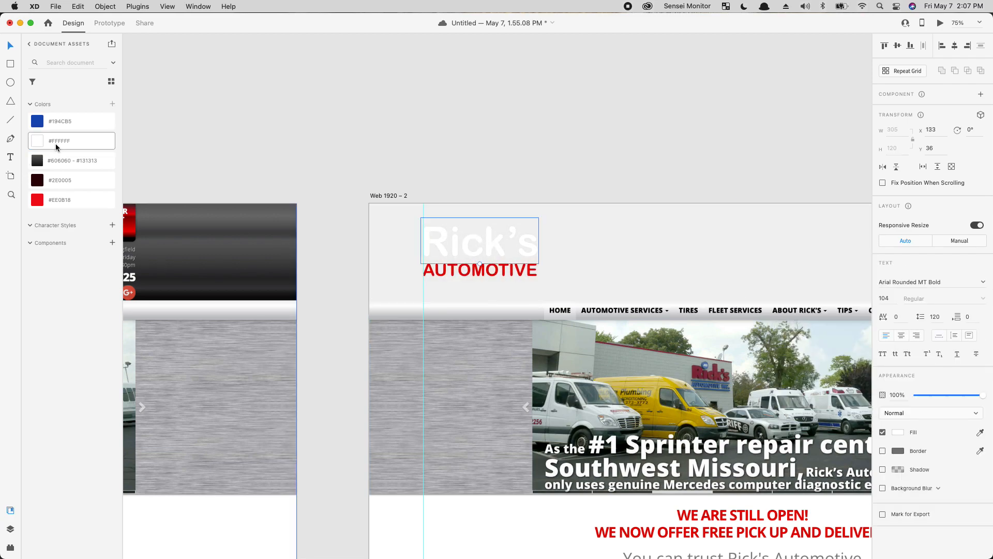
left_click(60, 121)
left_click(686, 98)
left_click_drag(475, 343, 518, 341)
Step: Undo and redo to restore the dark header with white Rick's text
key("super+z")
key("super+z")
key("super+shift+z")
left_click(665, 145)
left_click_drag(673, 435, 595, 470)
left_click_drag(413, 388, 333, 379)
left_click_drag(611, 212, 671, 251)
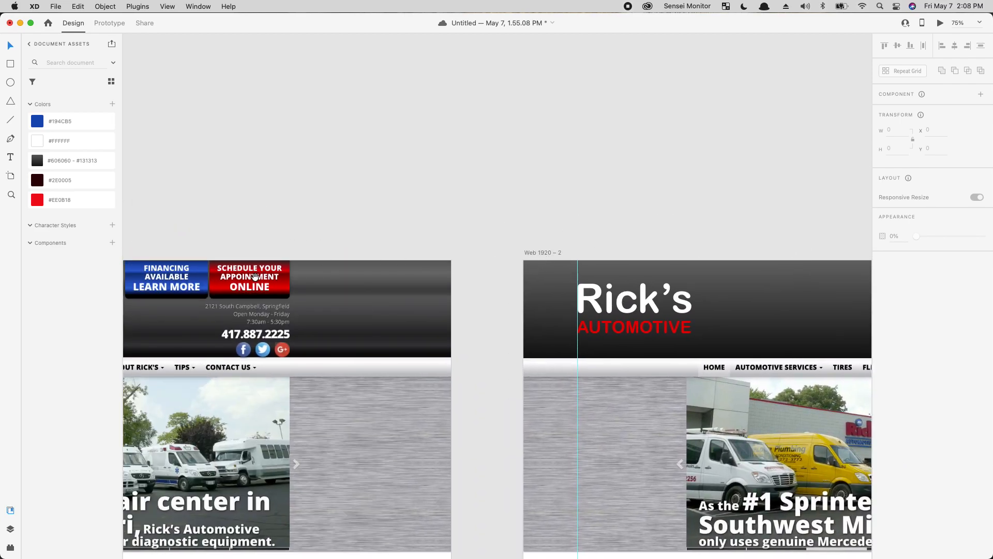
left_click_drag(593, 381, 187, 408)
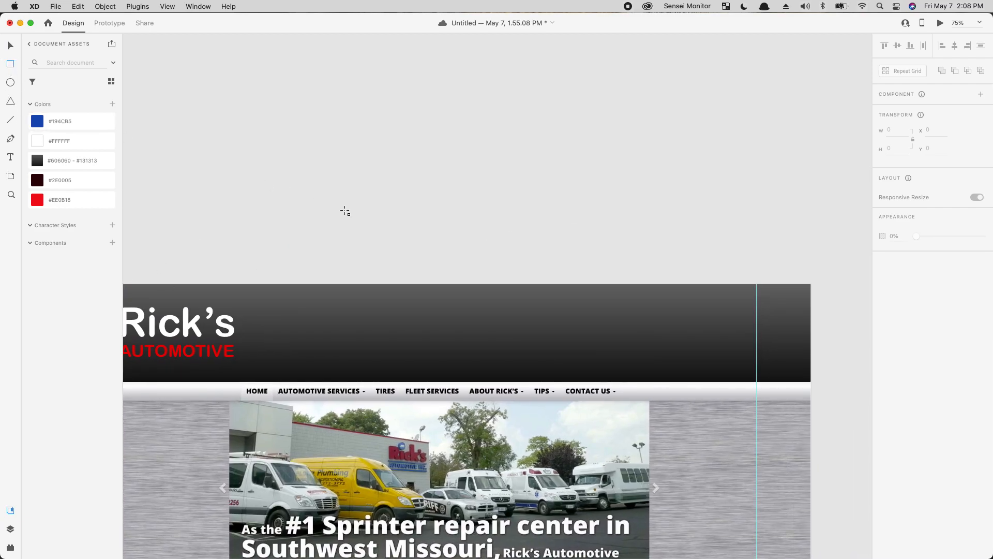
Step: Draw a button rectangle at the header's right and create a title-case Schedule Appointment label
mouse_move(565, 318)
left_mouse_down()
mouse_move(653, 360)
mouse_move(643, 318)
mouse_move(712, 336)
mouse_move(700, 342)
left_mouse_up()
left_click(668, 153)
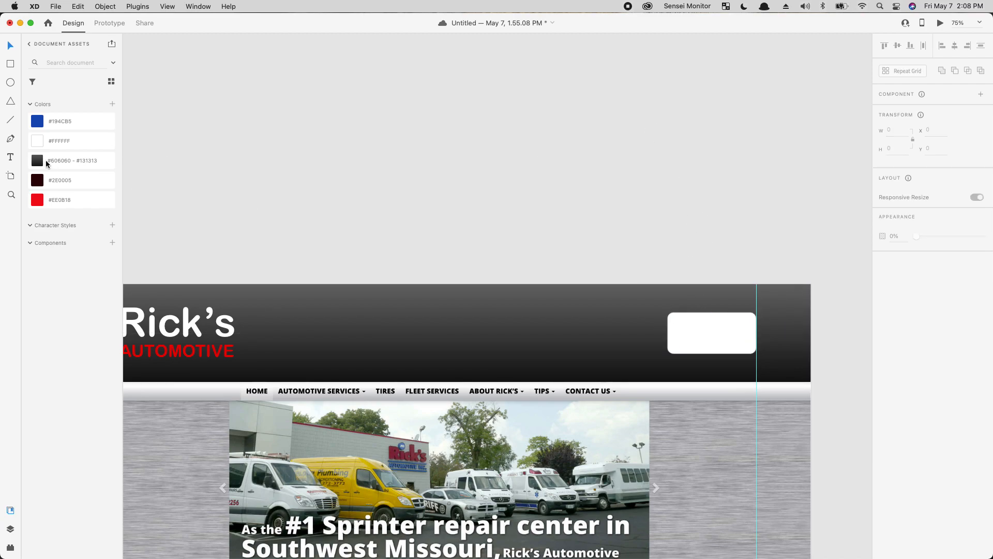
left_click_drag(155, 345, 608, 138)
key("Return")
type("SCHEDULE APPOINTMENT")
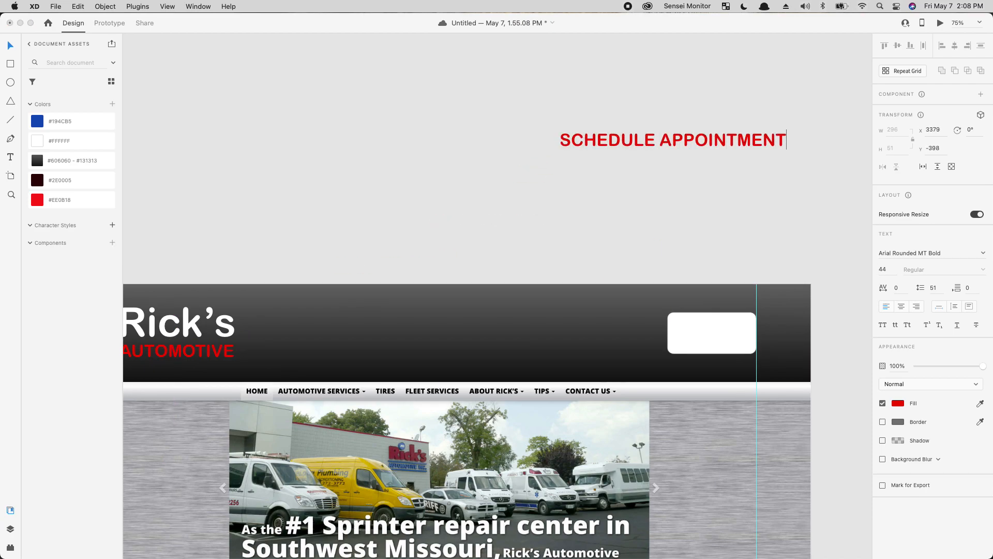
left_click(908, 325)
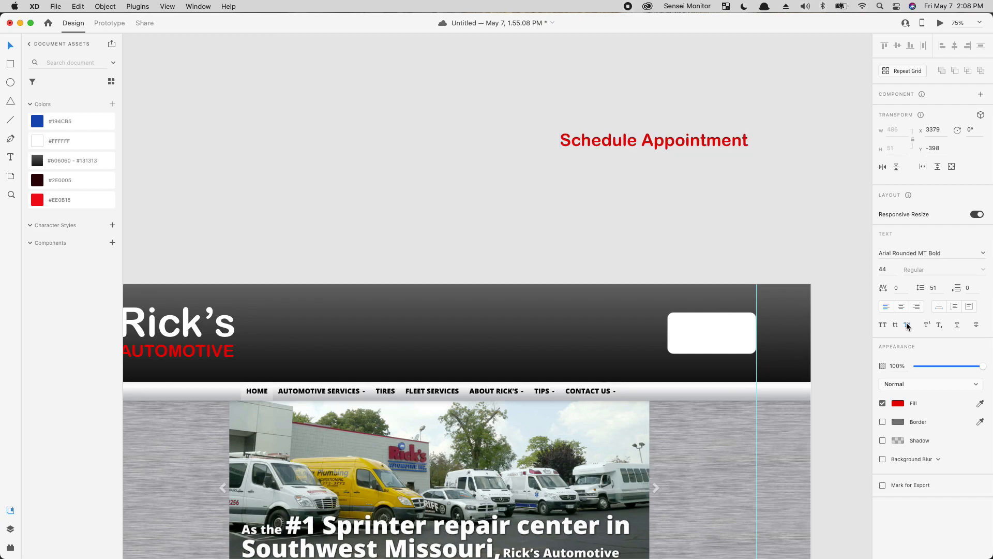
Step: Place the label on the button, split onto two centred lines: Schedule / Appointment
left_click_drag(650, 142, 700, 325)
double_click(700, 325)
left_click(706, 327)
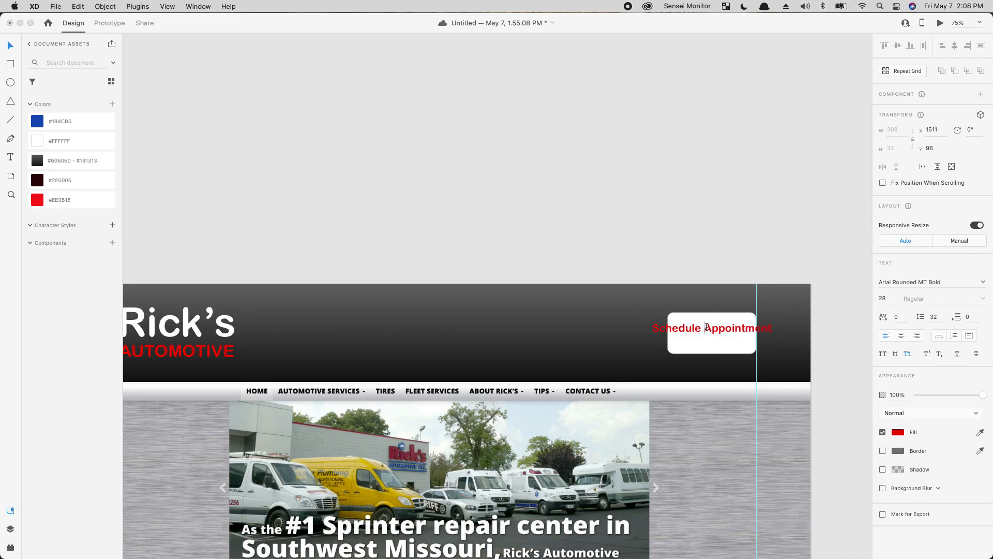
key("Return")
left_click(718, 210)
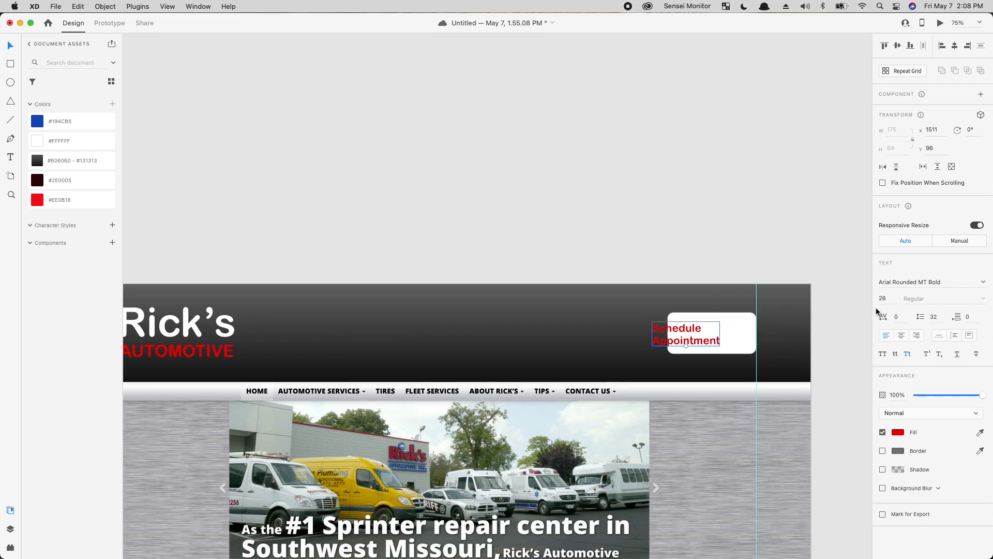
left_click(901, 335)
left_click_drag(685, 333, 715, 332)
key("shift+Left")
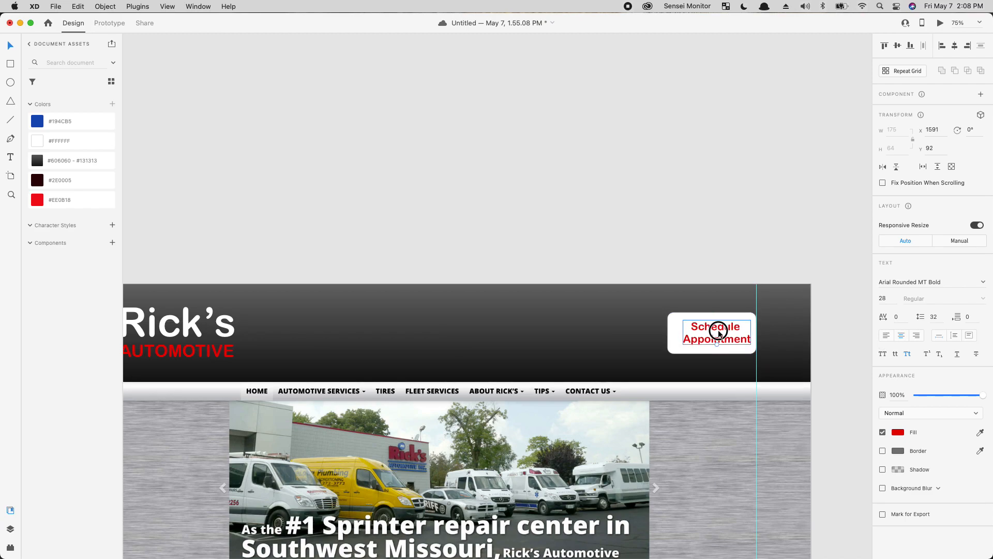
Step: Fill the button red, make its label white, and centre the label on it
left_click(681, 318)
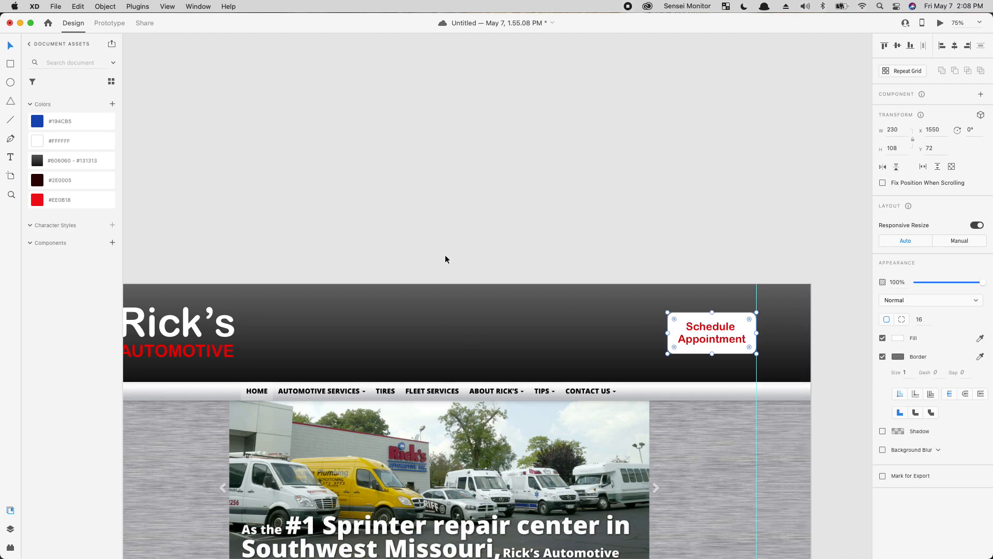
left_click(72, 160)
left_click(71, 200)
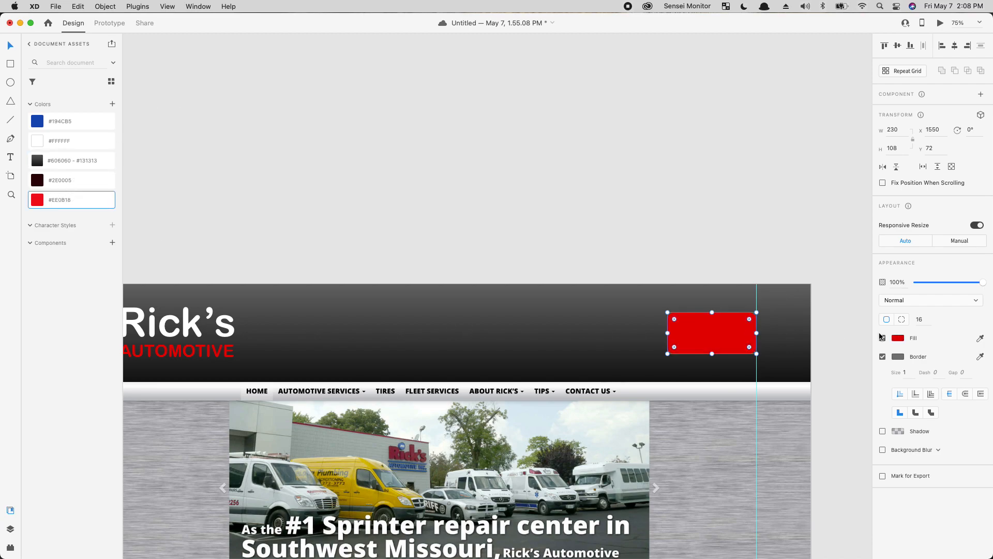
left_click(690, 341)
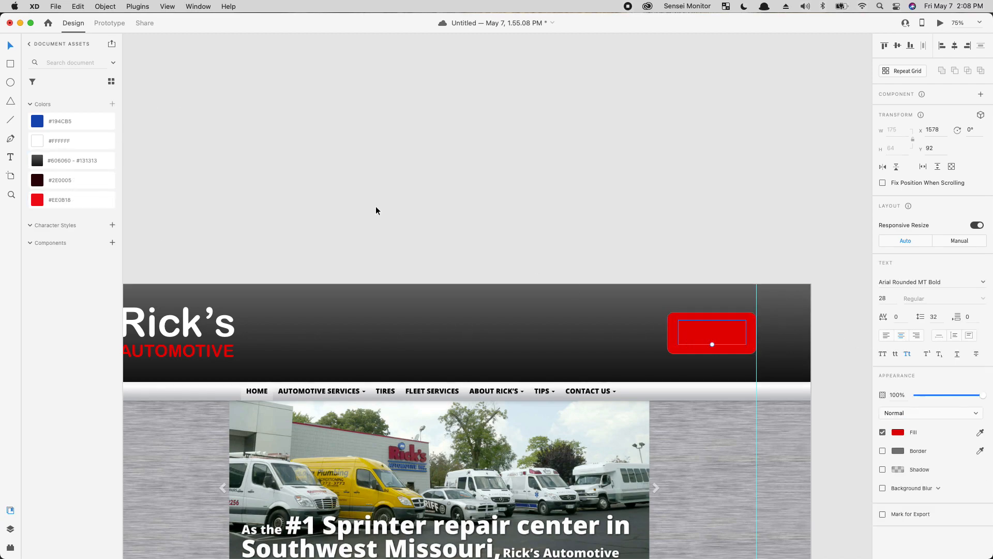
left_click(75, 141)
left_click(713, 338)
left_click_drag(713, 336, 629, 332)
Step: Alt-drag a duplicate of the button and label just to its left
left_click(680, 330)
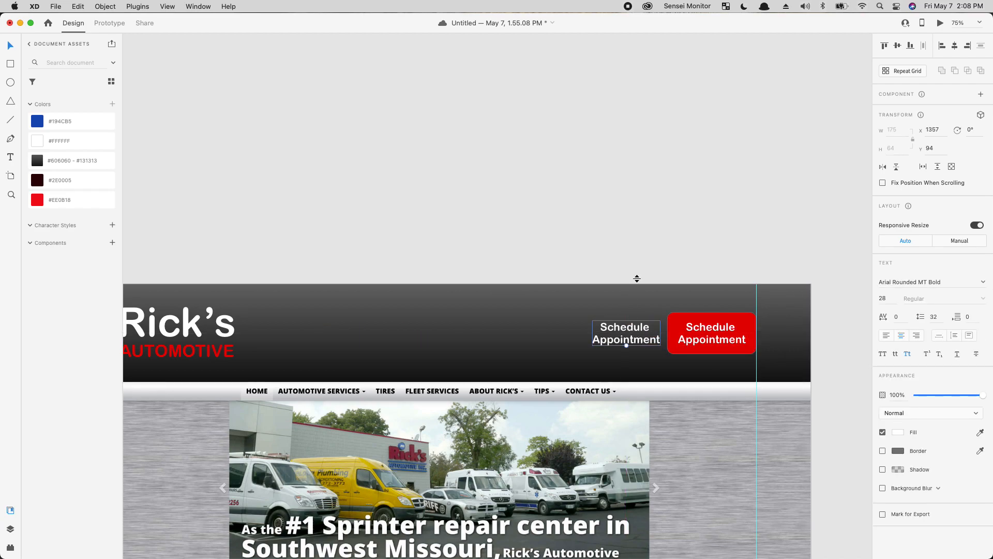
key("Delete")
left_click_drag(718, 196, 751, 337)
left_click_drag(596, 204, 594, 331)
key("alt")
left_click_drag(704, 339, 609, 340)
Step: Relabel the duplicate button as 'Financing Options'
double_click(618, 331)
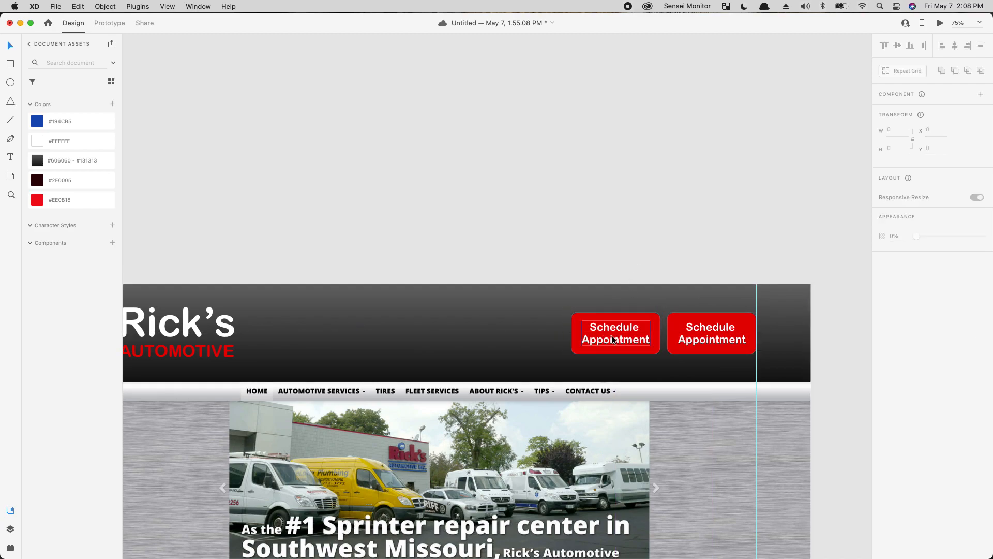
double_click(612, 336)
type("Financing Options")
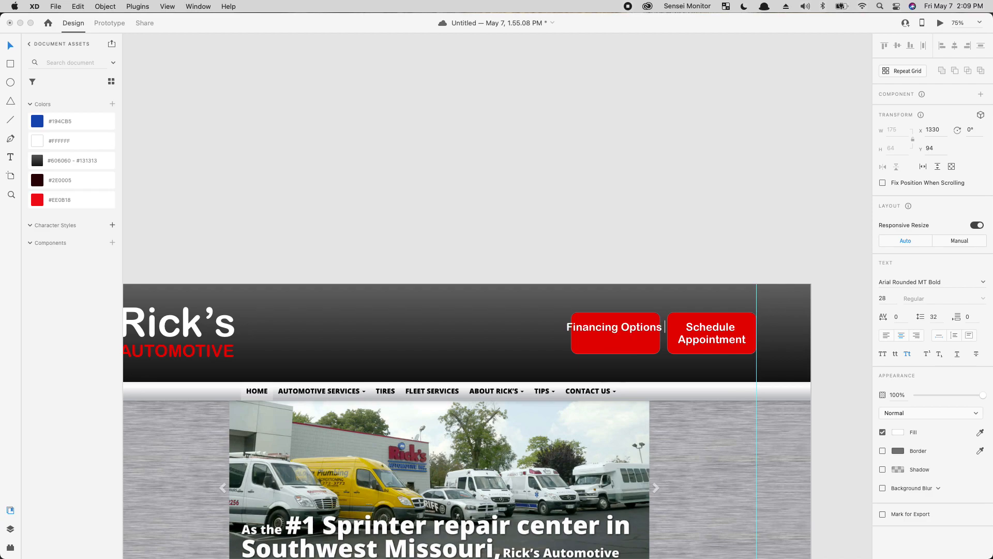
key("BackSpace")
key("BackSpace")
key("BackSpace")
key("BackSpace")
key("BackSpace")
key("BackSpace")
key("BackSpace")
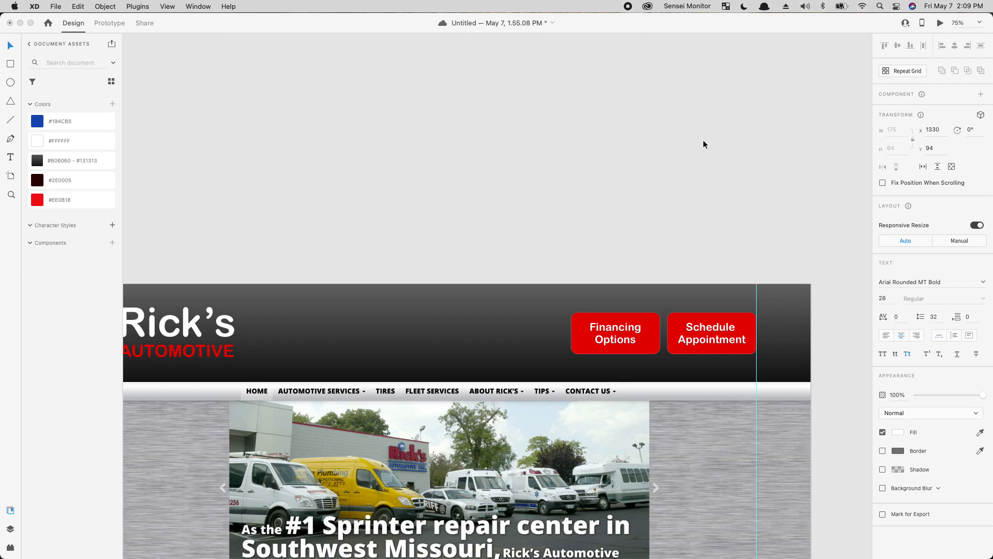
Step: Remove the Financing Options button's fill after trying a white fill and near-black label
left_click(588, 343)
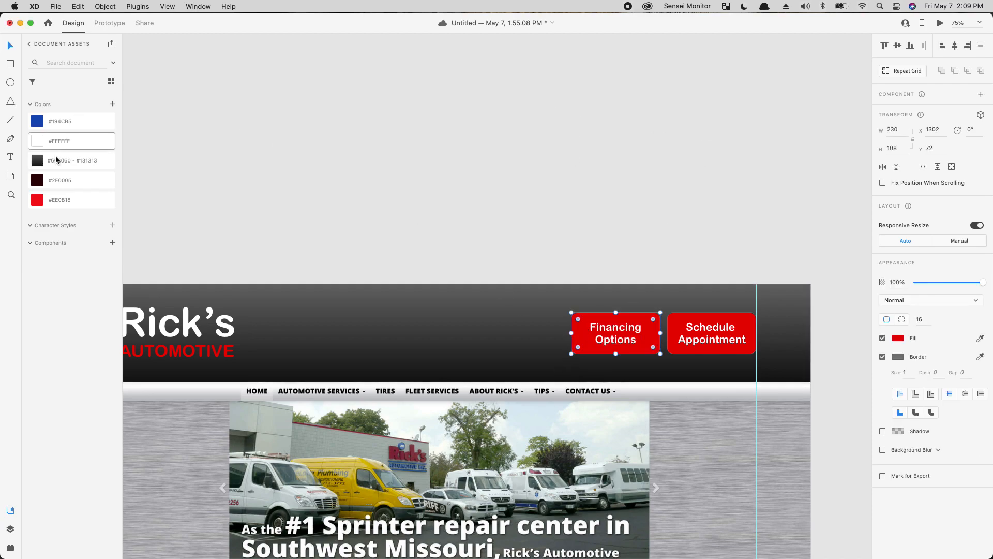
left_click(66, 142)
left_click(628, 329)
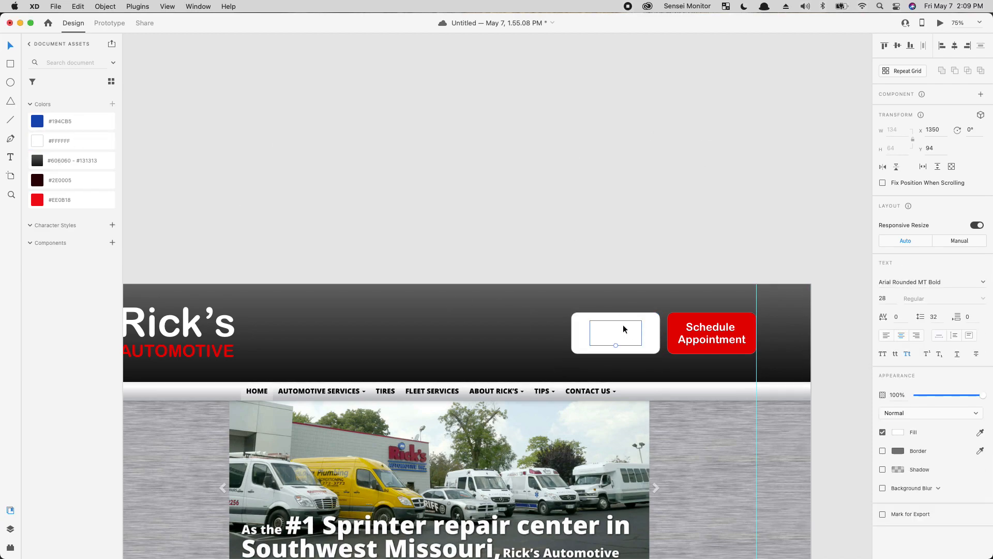
key("i")
left_click(562, 374)
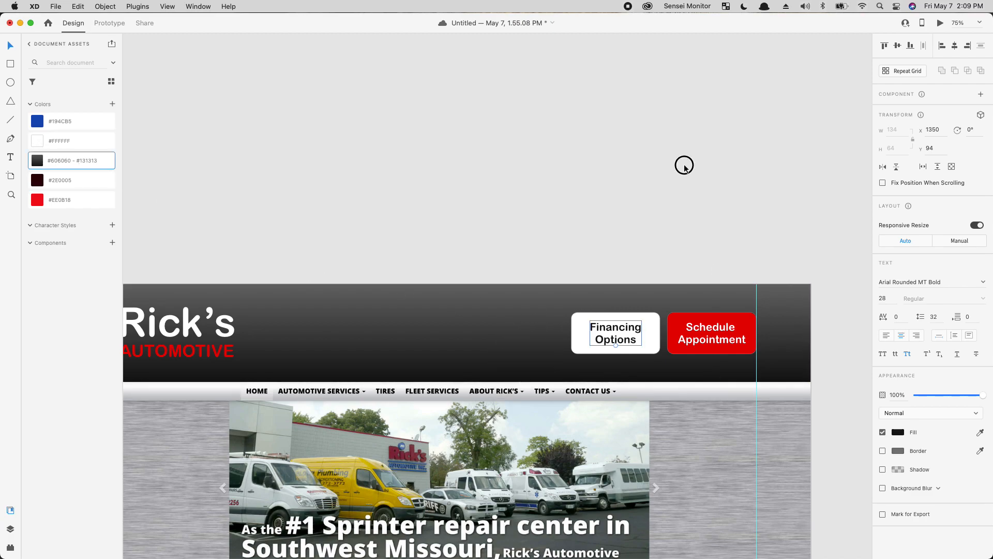
left_click(583, 339)
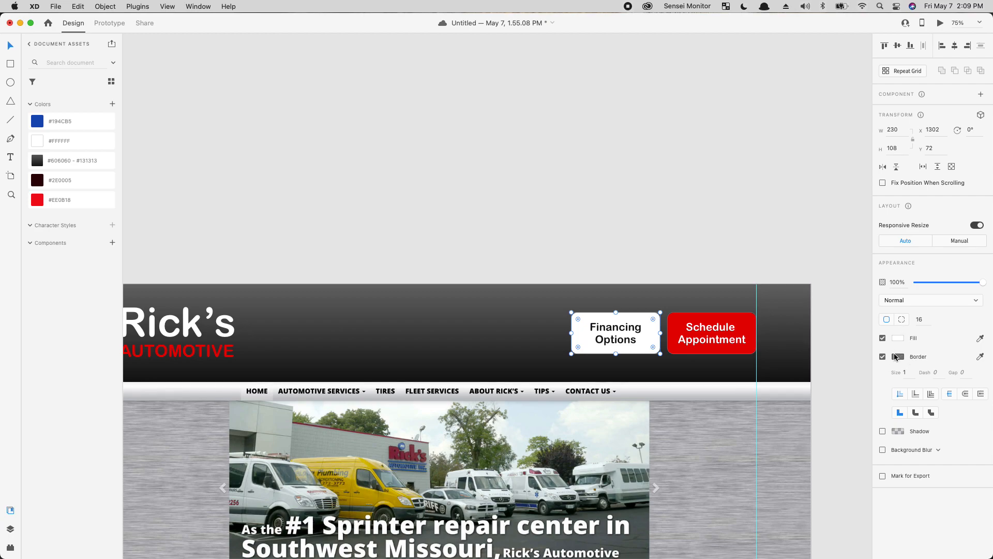
left_click(897, 357)
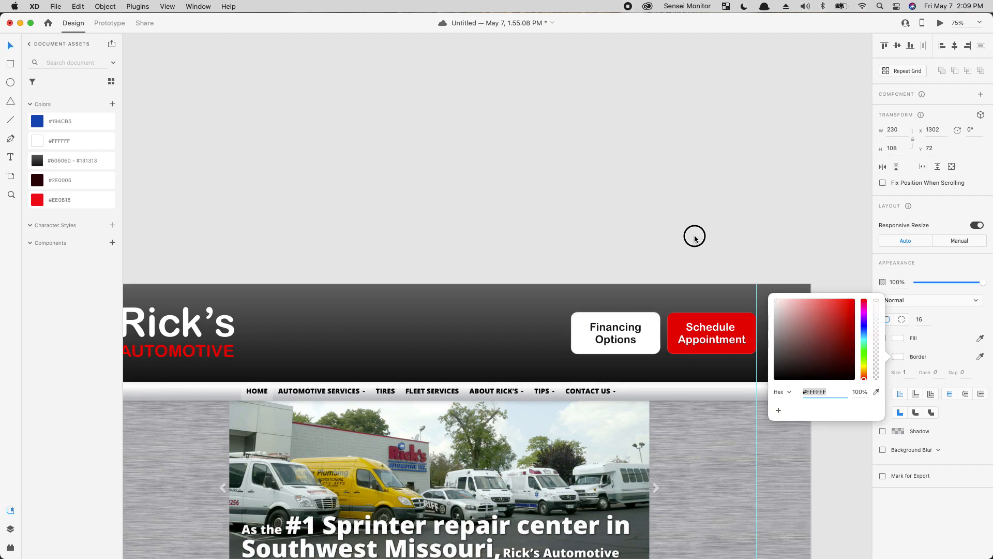
left_click(917, 354)
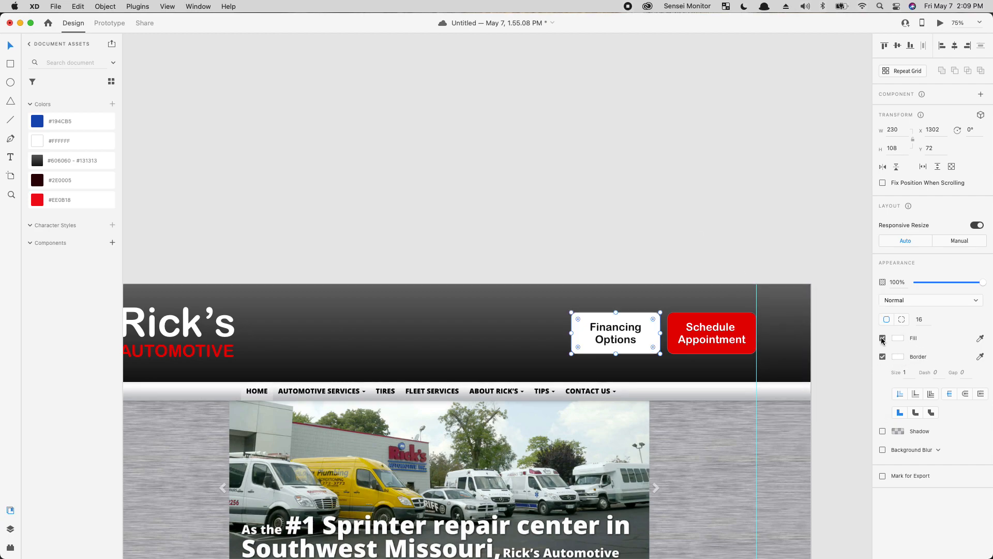
left_click(882, 339)
Step: Make the Financing Options label white and set the outline's border size to 3
left_click(615, 331)
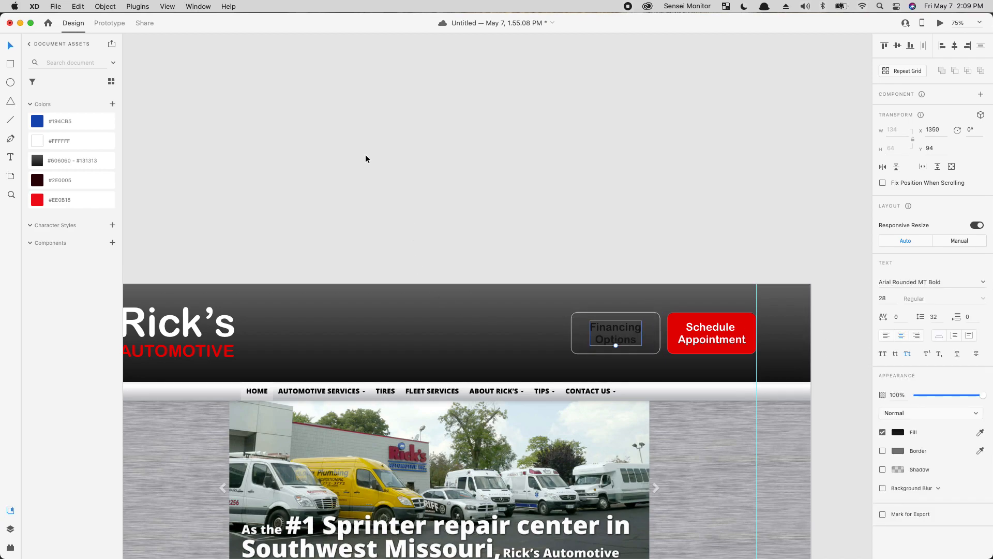
left_click(64, 140)
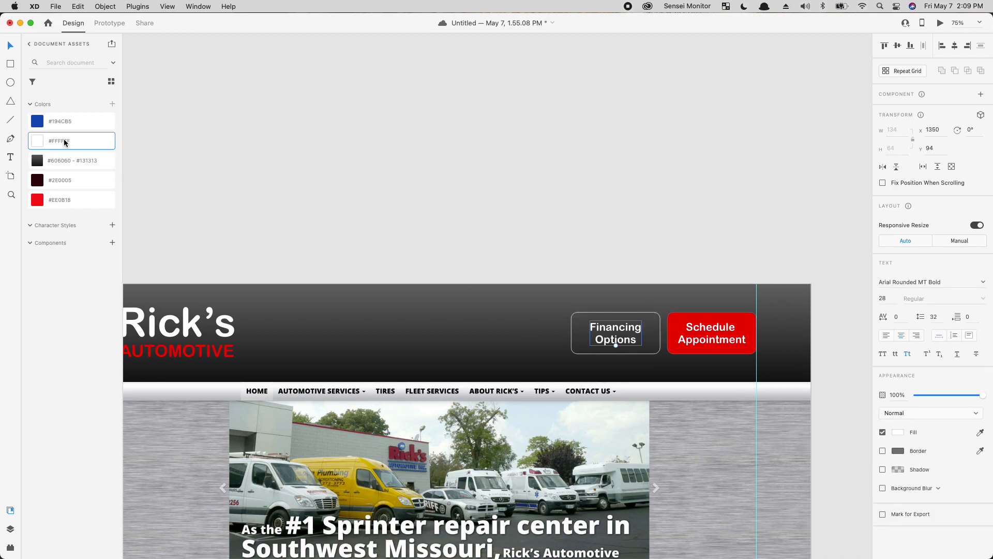
left_click(647, 353)
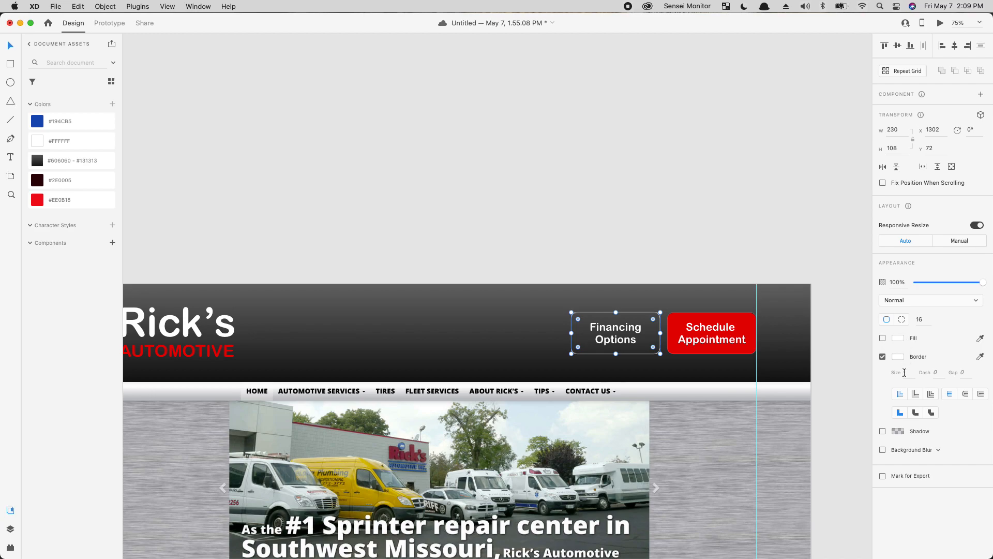
type("3")
left_click(717, 207)
Step: Duplicate the Financing Options text to its left and replace it with the shop's phone number
left_click_drag(611, 465, 667, 359)
left_click_drag(591, 310, 926, 333)
left_click_drag(457, 359, 519, 372)
left_click_drag(414, 357, 119, 395)
left_click_drag(593, 276, 520, 286)
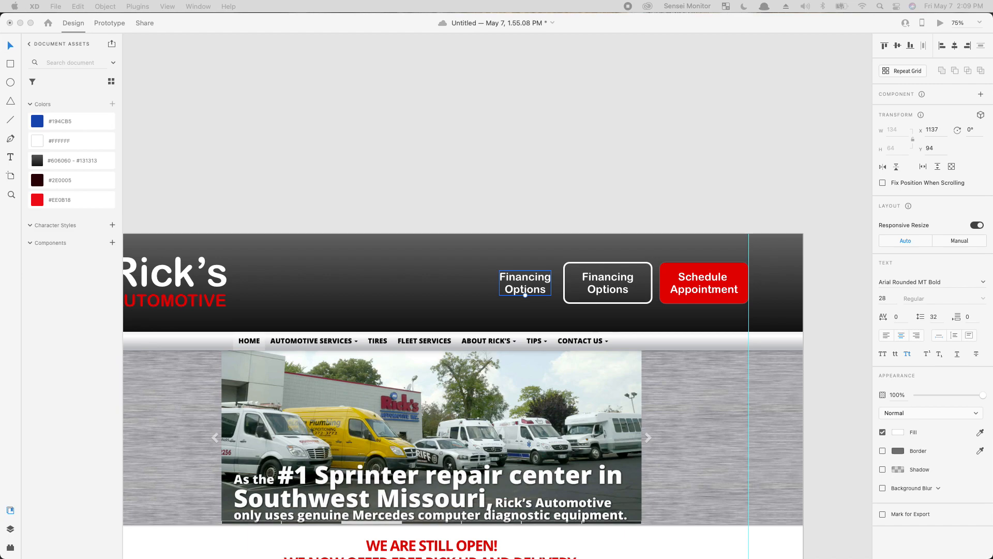
double_click(526, 282)
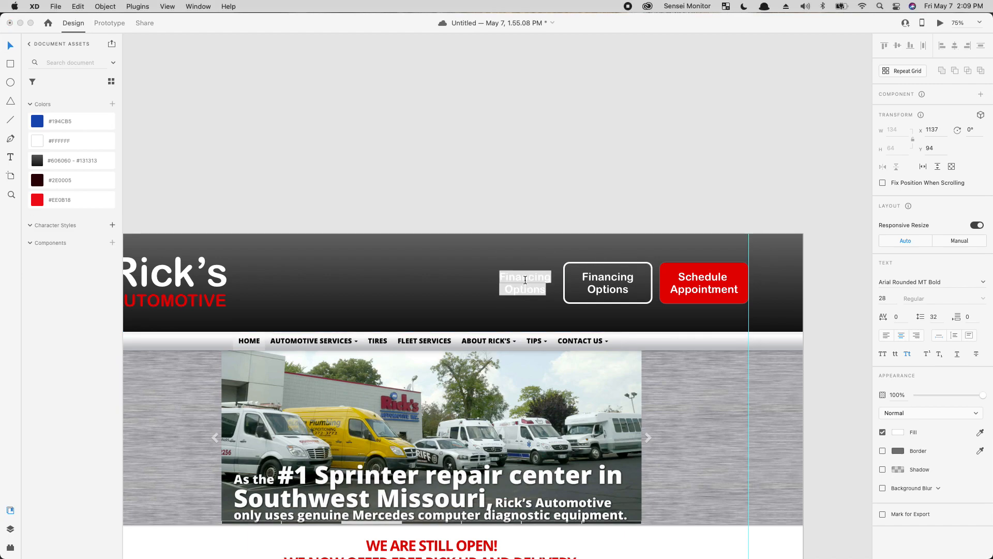
left_click_drag(492, 284, 588, 385)
key("BackSpace")
key("Escape")
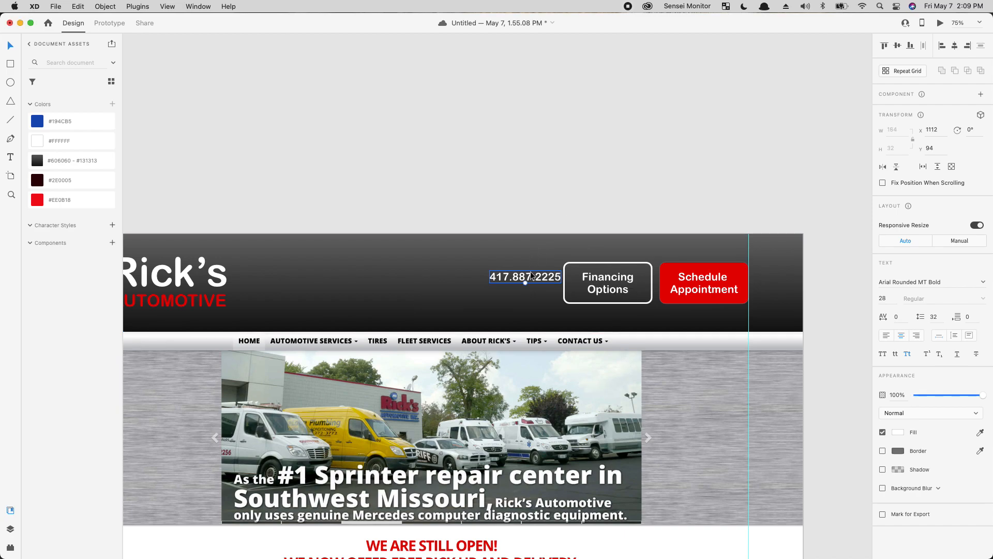
left_click_drag(530, 277, 518, 284)
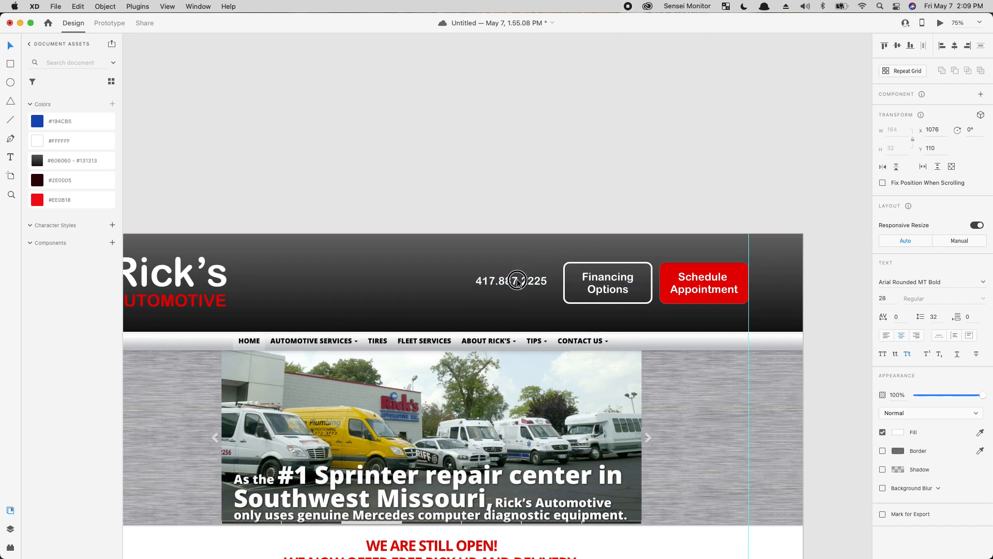
Step: At 100% zoom, shrink the Schedule Appointment text to 23 and lower the Financing Options text
key("super+1")
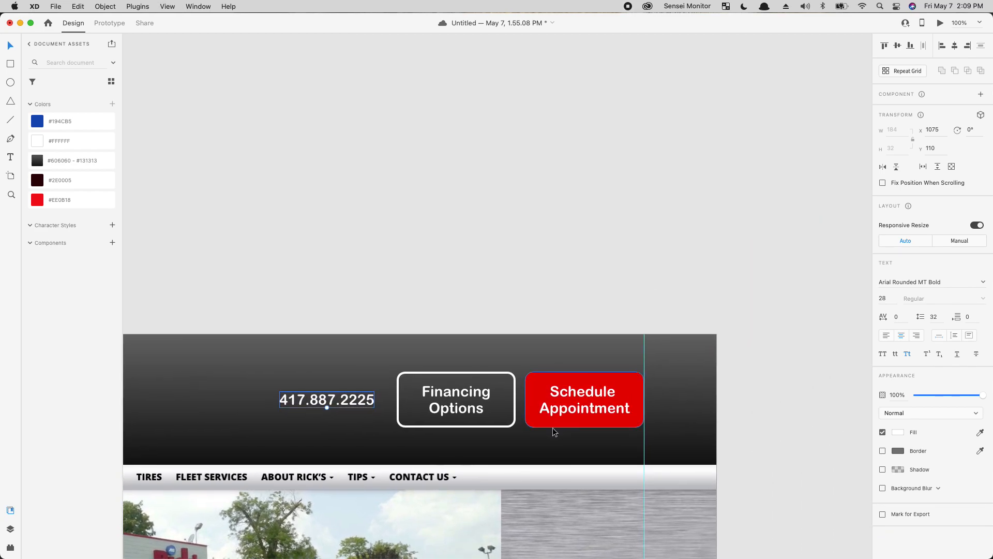
left_click(583, 413)
double_click(584, 416)
left_click_drag(584, 416, 592, 398)
left_click(579, 422)
left_click(592, 400)
mouse_move(475, 396)
left_mouse_down()
mouse_move(462, 426)
mouse_move(462, 396)
left_mouse_up()
left_click(461, 431)
left_click(461, 427)
Step: Reduce the Financing Options and phone number text to font size 23
left_click(664, 389)
double_click(596, 397)
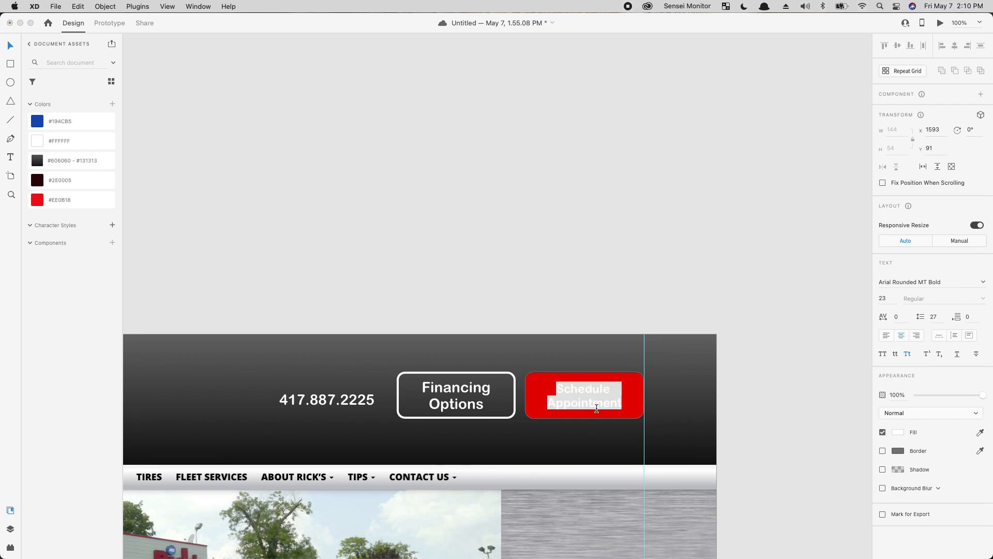
key("Escape")
left_click(454, 396)
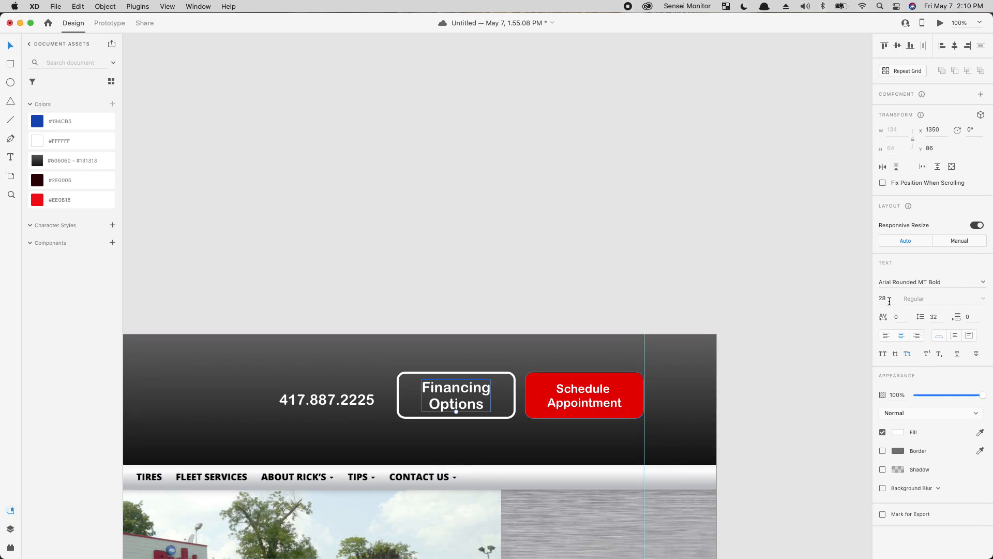
key("Down")
key("Down")
key("Down")
key("Down")
key("Down")
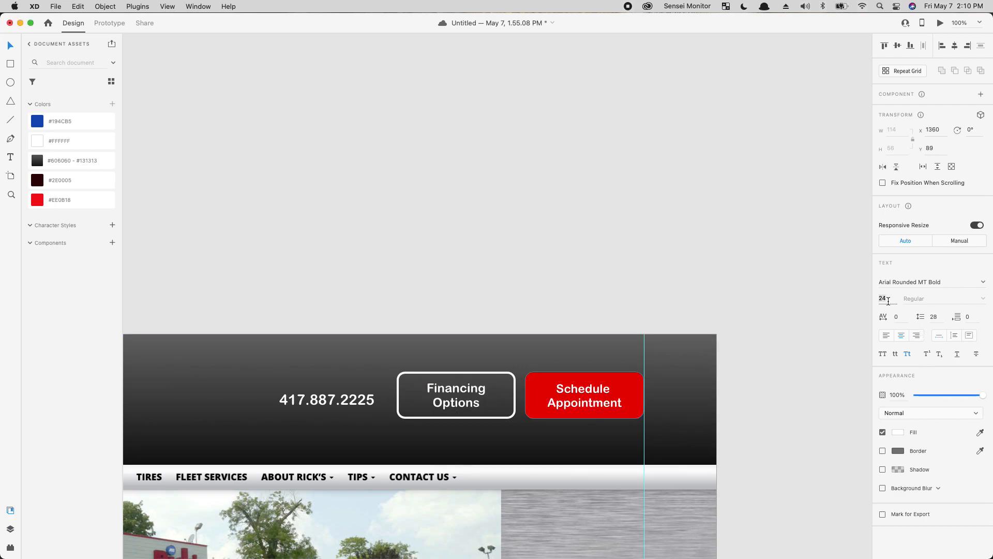
left_click(676, 265)
left_click(378, 400)
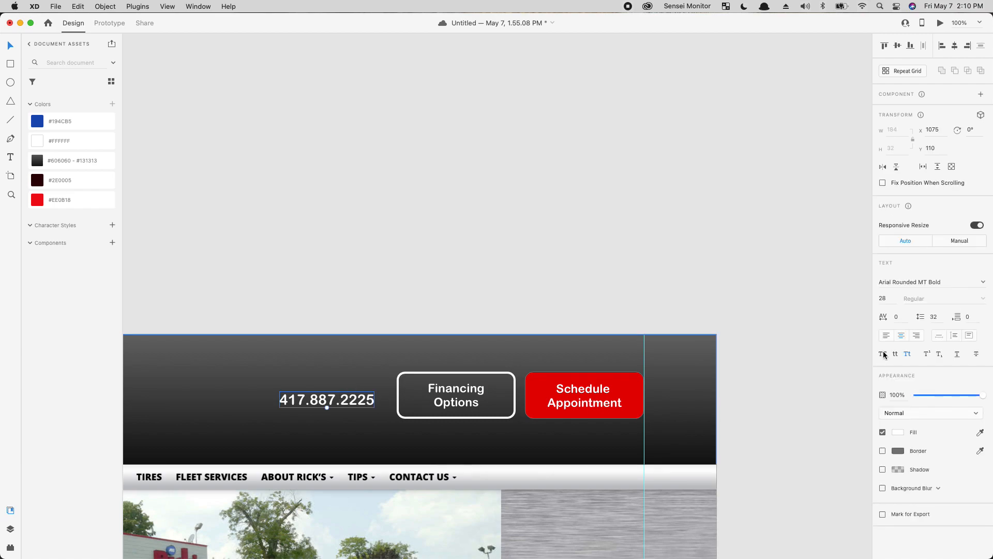
key("Down")
key("Down")
key("Down")
key("Down")
key("Down")
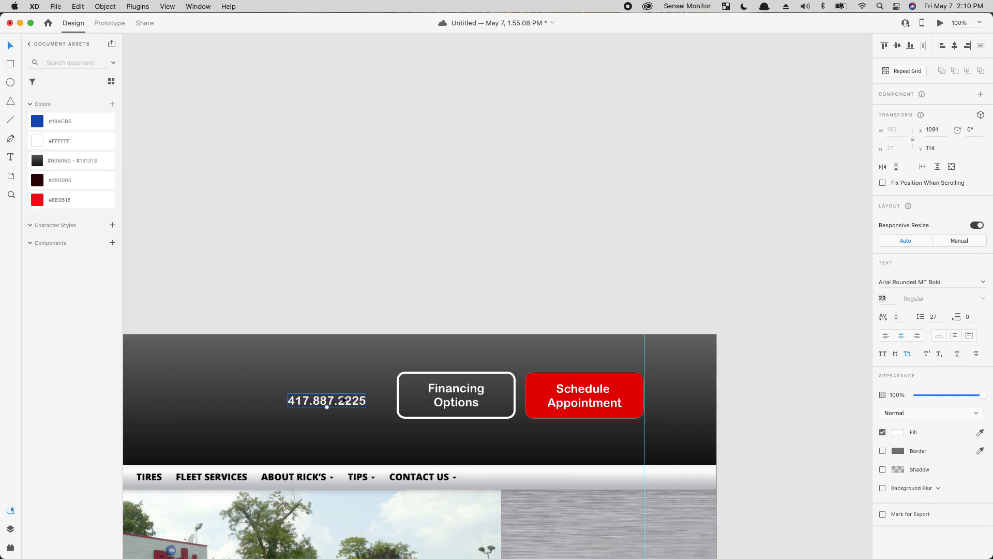
Step: Prefix the phone number with 'Call Us' and shift that line further left
double_click(342, 396)
key("Left")
type("Call Us")
key("Escape")
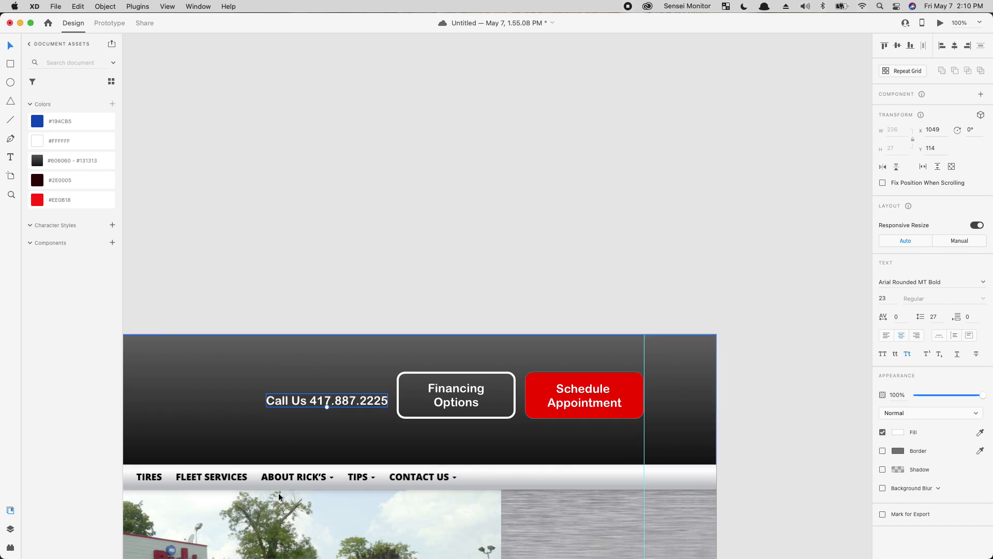
left_click_drag(365, 402, 342, 399)
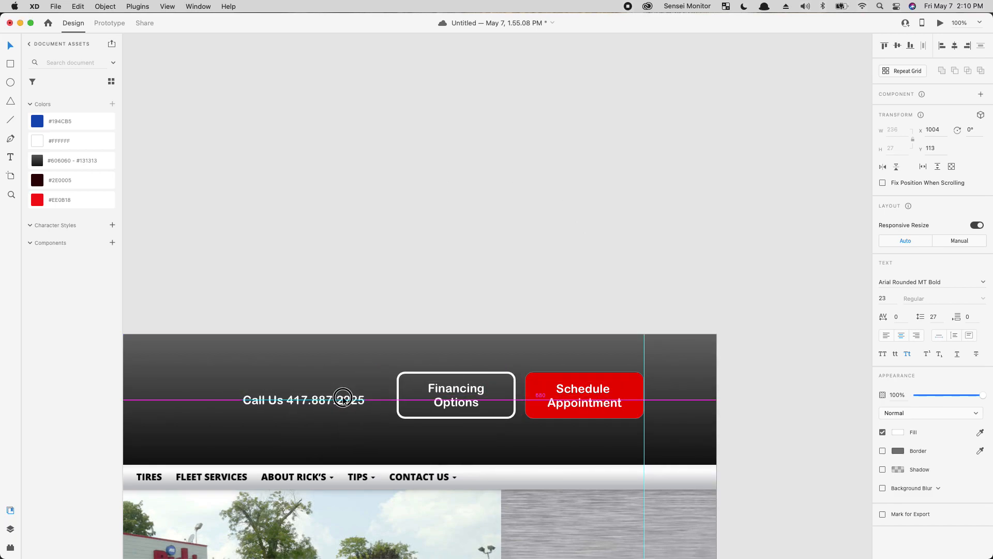
left_click(426, 280)
key("super+minus")
left_click_drag(433, 352, 724, 312)
left_click(528, 328)
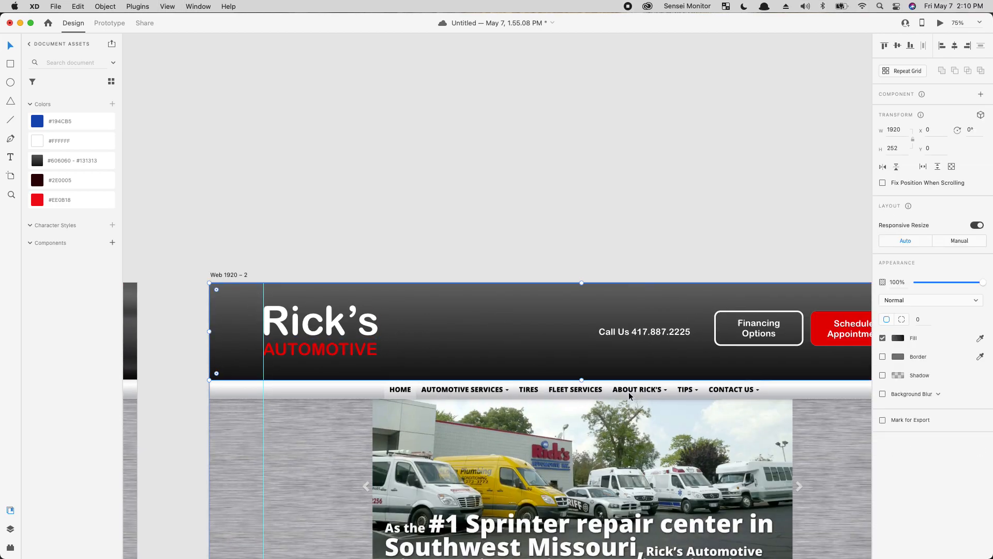
Step: Shorten the dark header from 252 to 178 tall and move the logo and hero background image up
left_click_drag(582, 380, 588, 356)
left_click(336, 346)
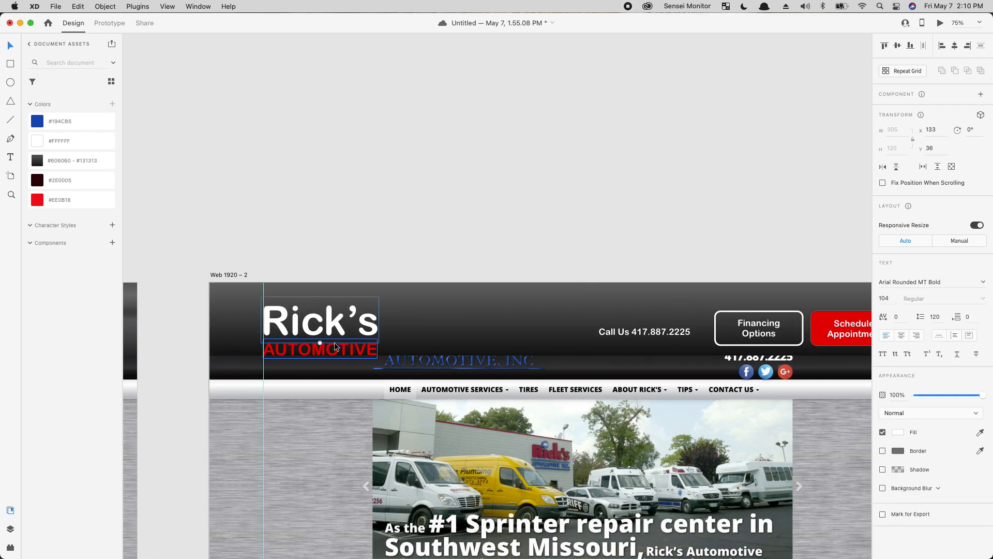
mouse_move(337, 344)
left_mouse_down()
mouse_move(339, 324)
mouse_move(322, 336)
mouse_move(326, 324)
mouse_move(325, 337)
left_mouse_up()
left_click(419, 417)
left_click_drag(431, 451, 434, 430)
left_click_drag(724, 480, 366, 467)
left_click(648, 198)
left_click_drag(386, 339, 813, 382)
Step: Move the Call Us text, Financing Options text and header buttons up together
left_click(692, 364)
left_click_drag(713, 364, 525, 366)
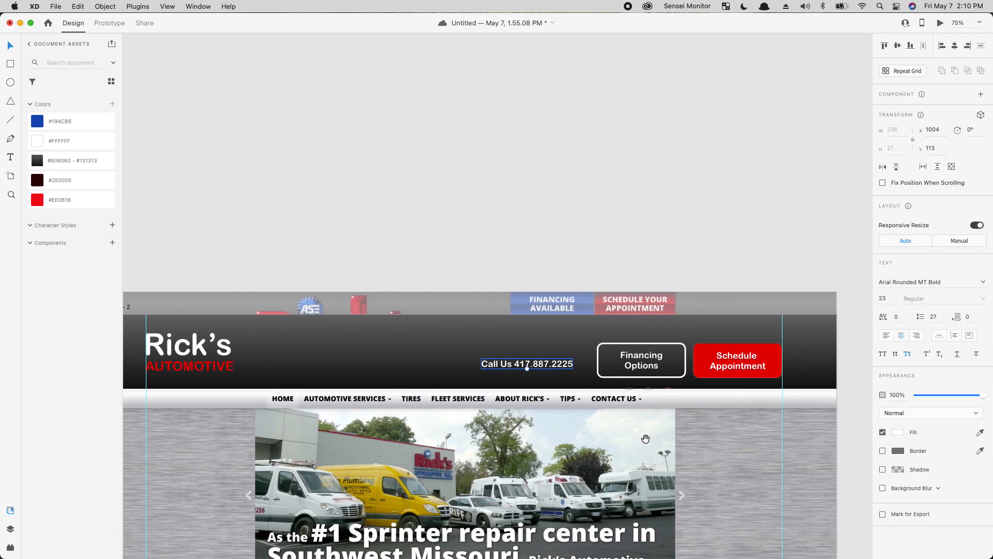
left_click(631, 359, "shift")
left_click_drag(745, 371, 523, 384)
left_click_drag(662, 370, 298, 373)
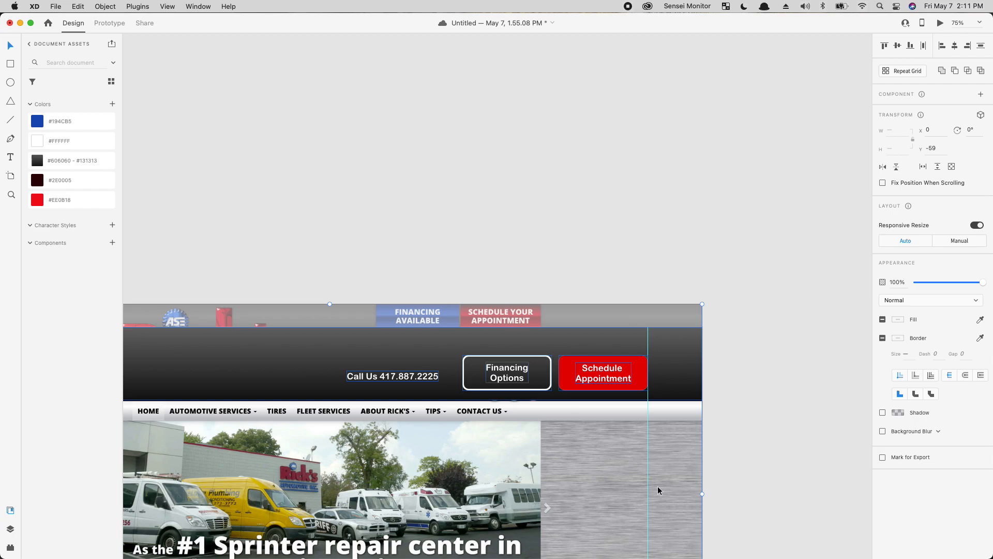
left_click_drag(376, 375, 379, 368)
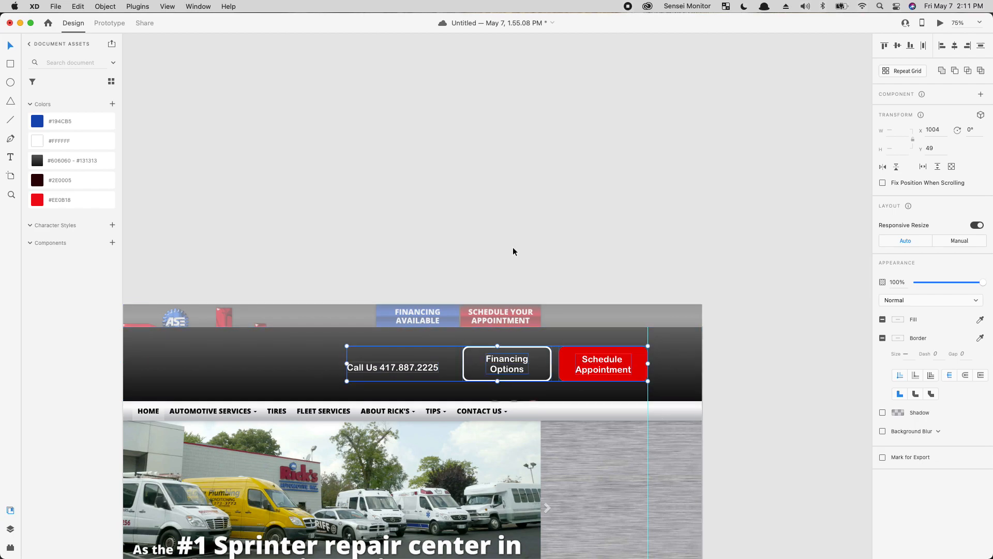
Step: Align the header bar, its text and buttons to the vertical middle
left_click(299, 355)
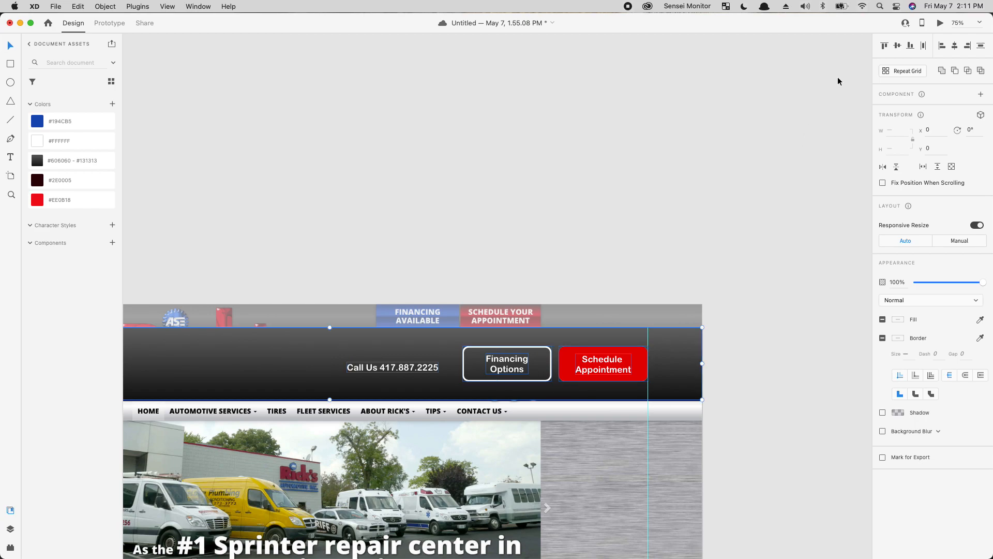
left_click(898, 45)
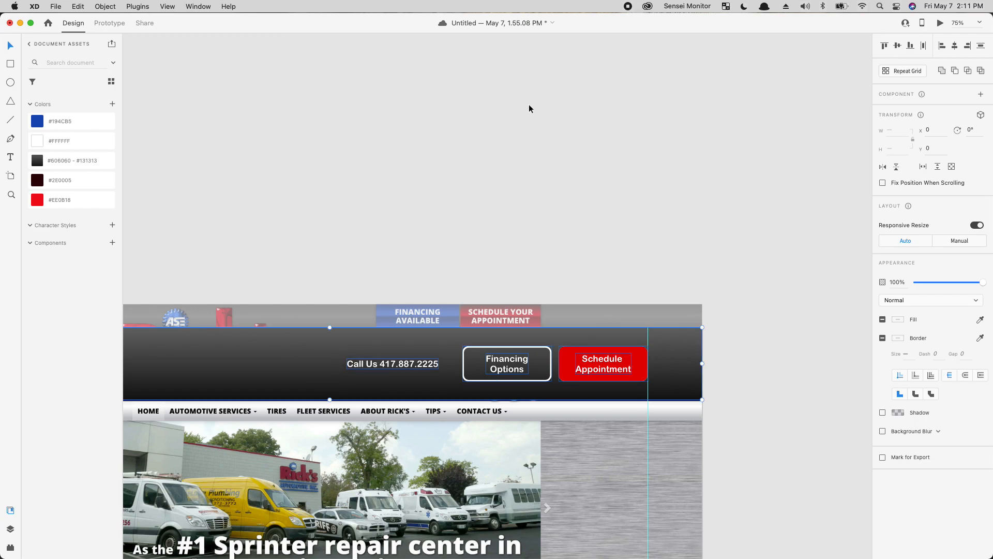
left_click(443, 140)
left_click_drag(776, 347, 248, 372)
left_click_drag(794, 463, 683, 485)
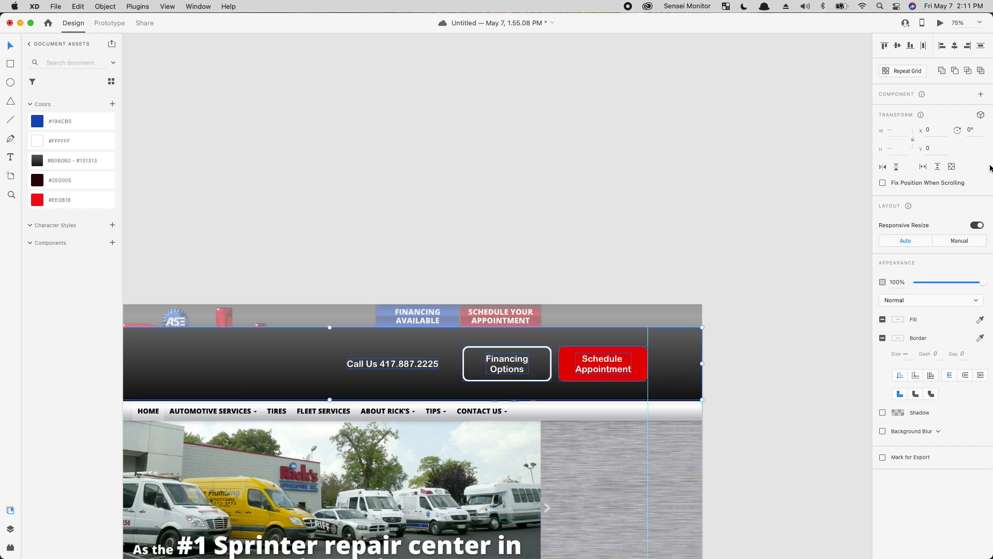
left_click(896, 48)
left_click(897, 46)
left_click(461, 102)
Step: Move the large background image further up under the shorter header
left_click(362, 369)
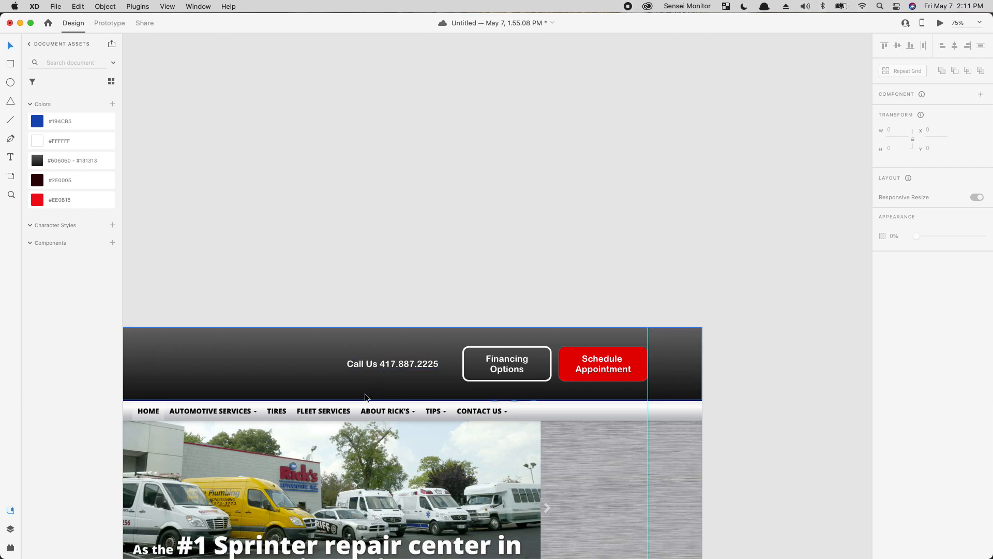
left_click(343, 459)
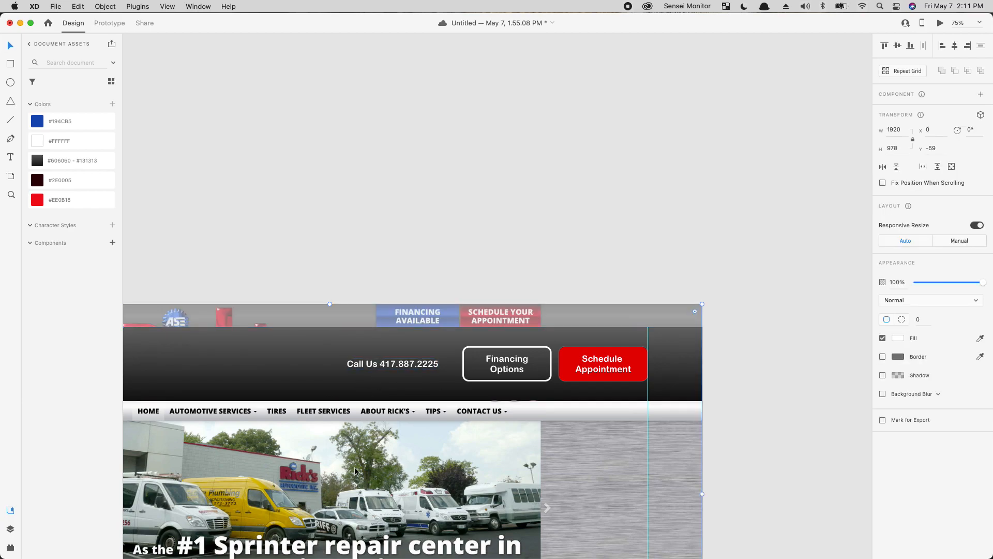
left_click_drag(353, 461, 354, 455)
key("Up")
key("Up")
left_click(457, 186)
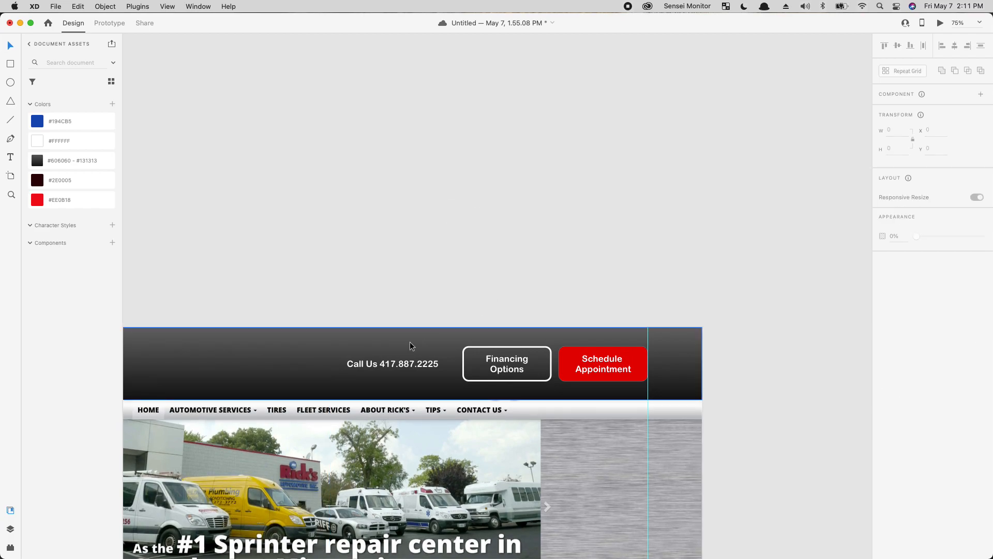
Step: Nudge the Call Us line to y 88, level with the header buttons, and view the whole Web 1920 – 2 artboard
left_click_drag(386, 364, 379, 361)
left_click(493, 201)
left_click_drag(511, 364, 757, 290)
left_click(731, 292)
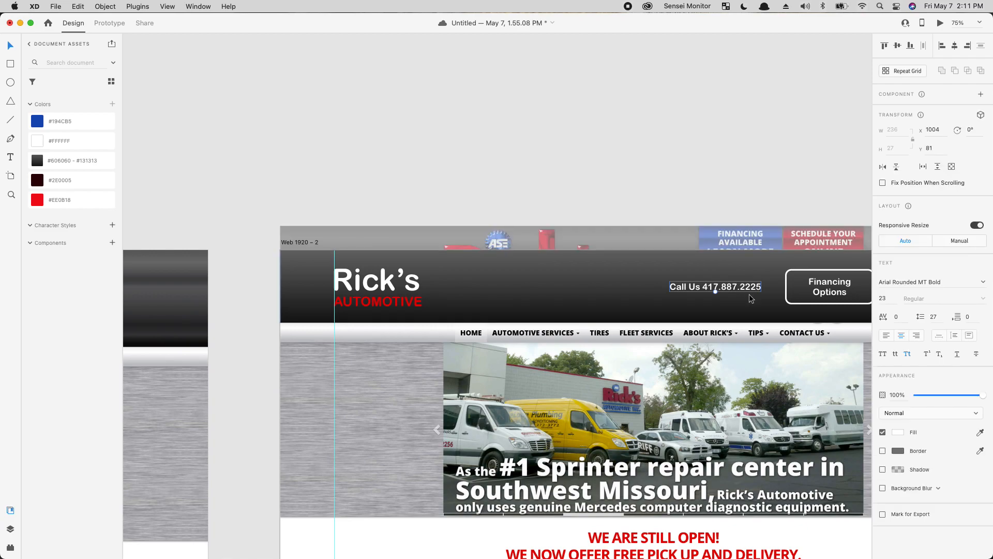
key("shift+Down")
key("Up")
key("Up")
left_click(762, 164)
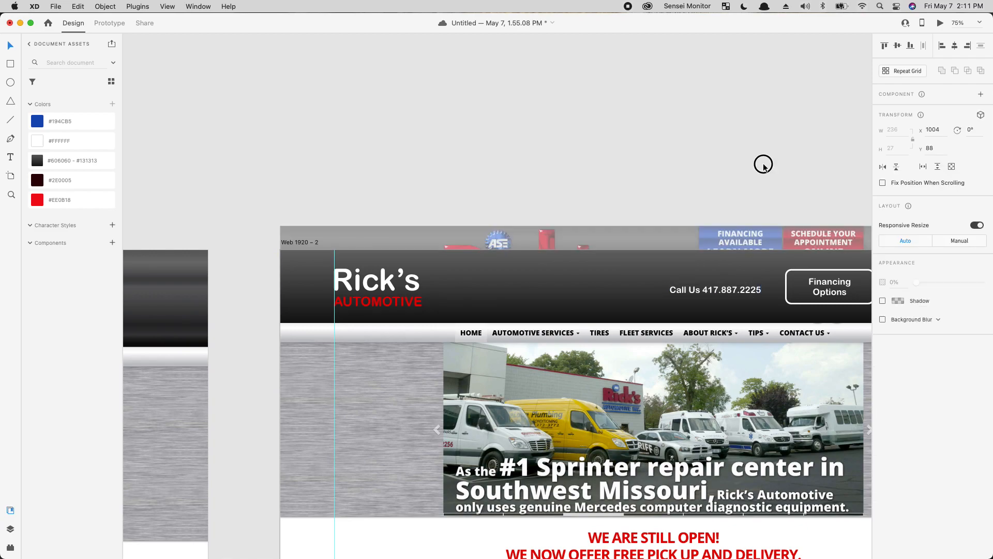
left_click_drag(784, 375, 555, 263)
left_click_drag(568, 433, 668, 399)
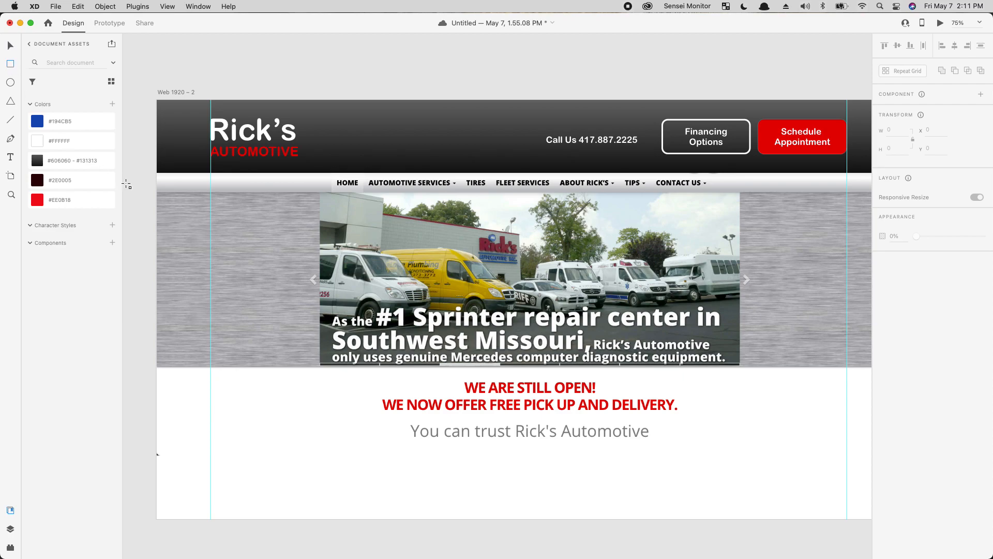
Step: Draw a borderless 1920 × 642 rectangle over the hero area below the navigation bar
left_click_drag(167, 210, 633, 458)
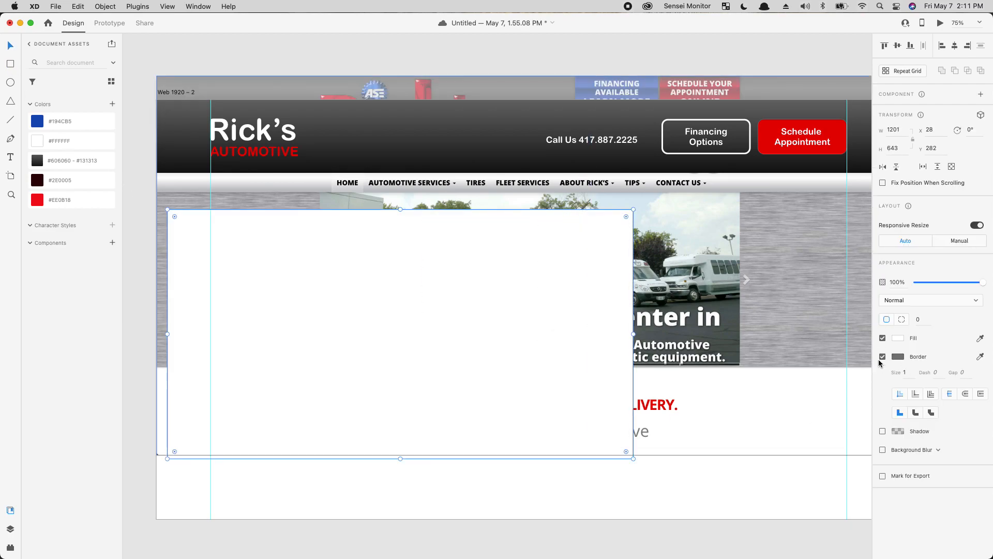
left_click(882, 357)
left_click_drag(463, 250, 454, 237)
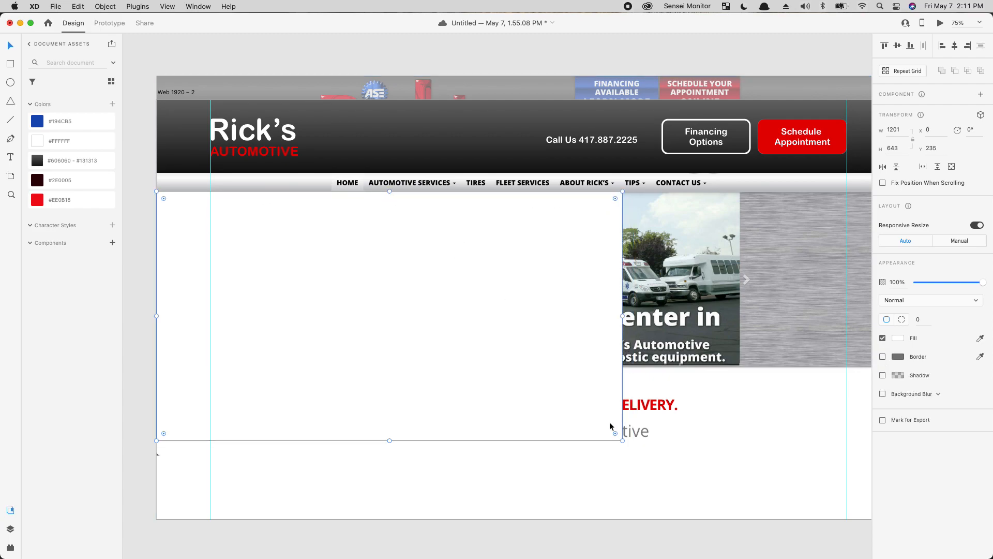
left_click_drag(623, 439, 846, 440)
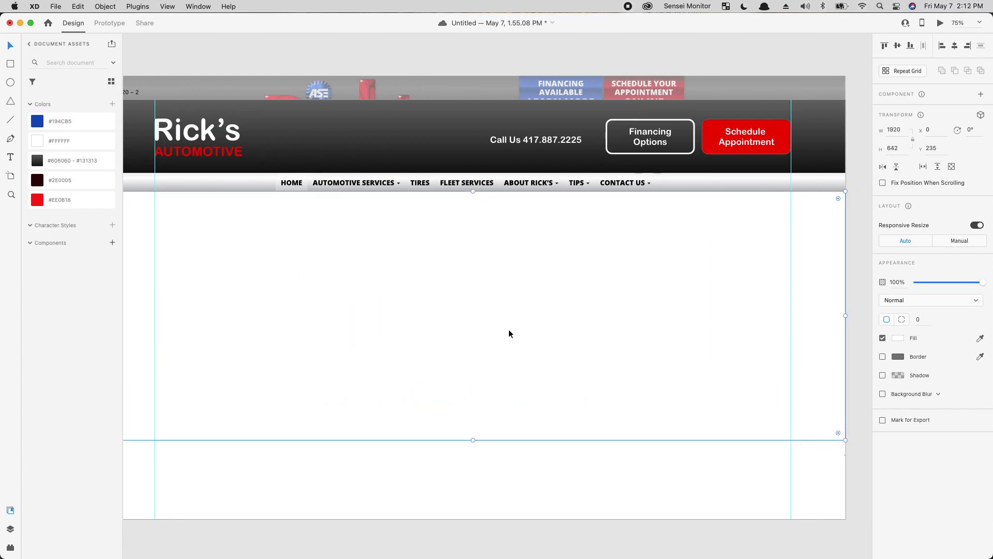
Step: Fill the hero rectangle with #2E0005 maroon, then change it to grey #A5A5A5
left_click(59, 180)
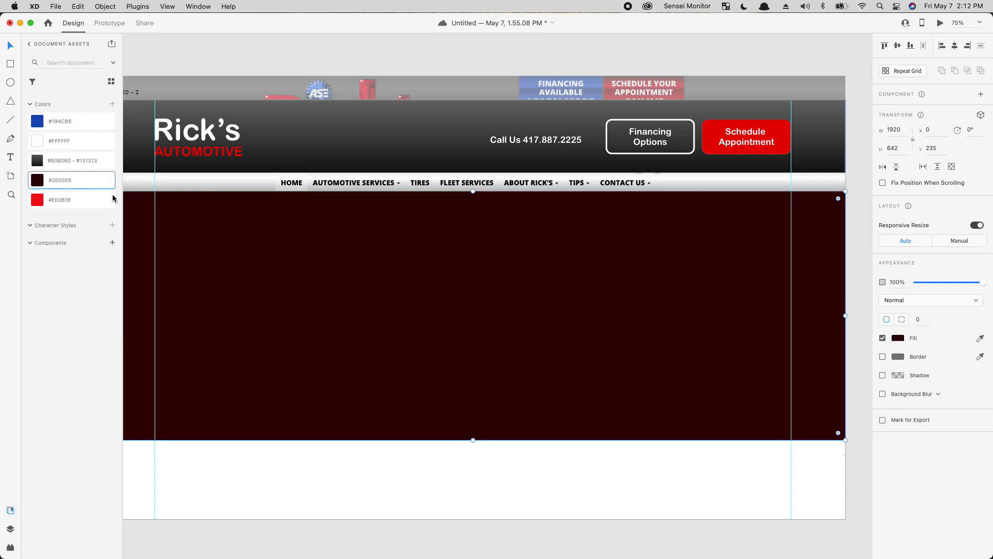
left_click(901, 340)
left_click_drag(820, 313, 745, 315)
left_click(508, 476)
left_click_drag(536, 467, 538, 368)
left_click_drag(434, 304, 416, 509)
left_click_drag(498, 434, 476, 332)
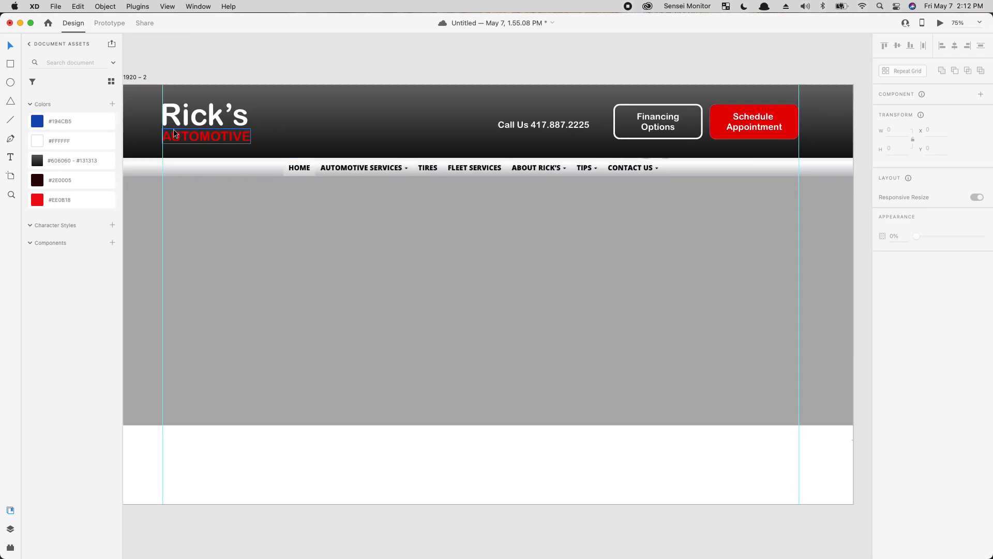
Step: Duplicate the Rick's logo text below the hero, colour it #194CB5 blue, paste in the notice text, and scale it down
left_click(203, 116)
left_click_drag(203, 116, 234, 478)
left_click(49, 200)
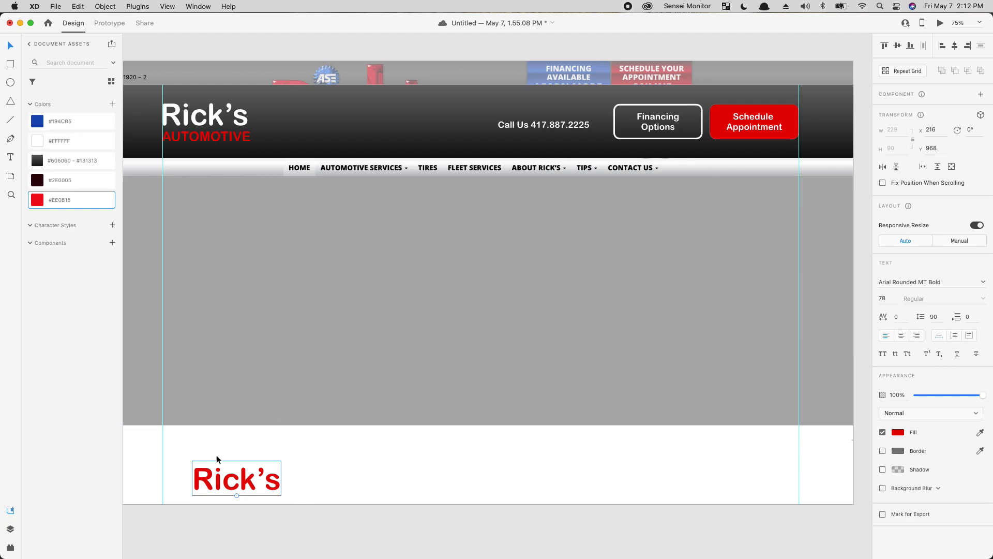
left_click(73, 123)
double_click(264, 484)
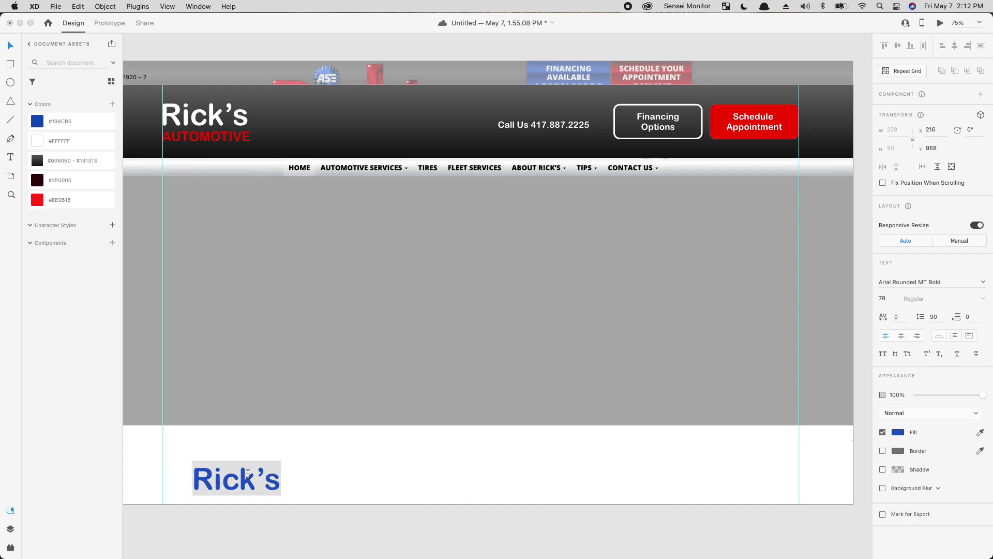
type("WE ARE STILL OPEN! WE NOW OFFER FREE PICK UP AND DELIVERY")
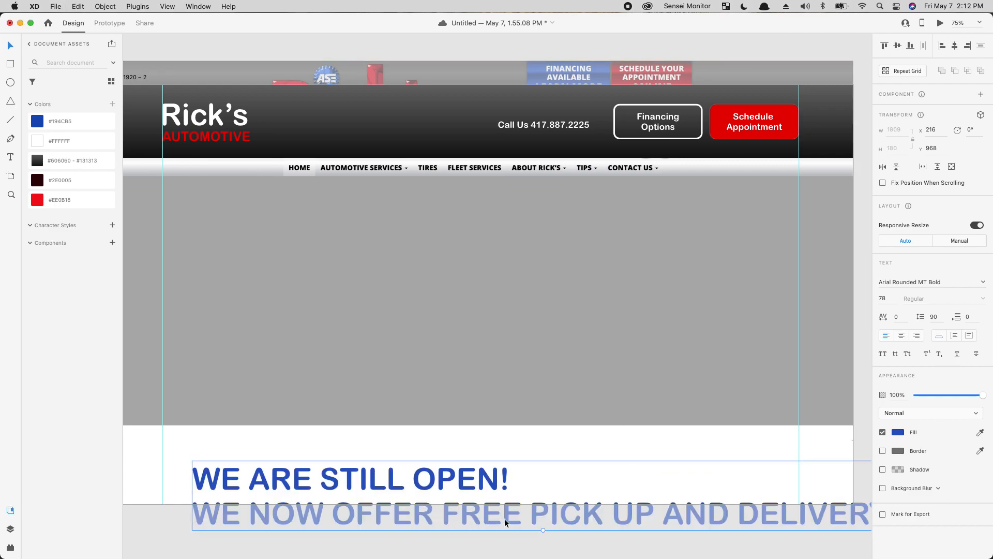
left_click_drag(541, 530, 295, 471)
left_click(647, 519)
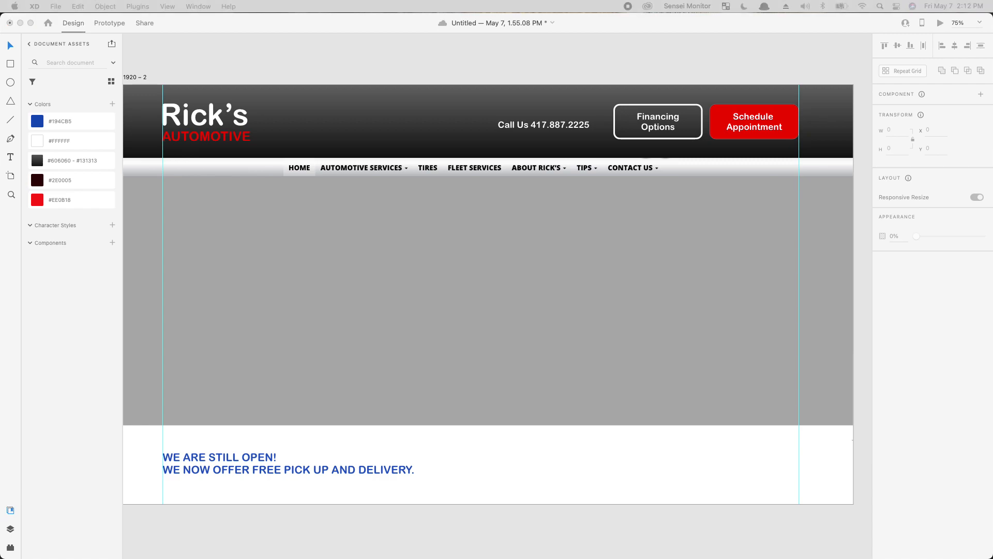
Step: Paste the You Can Trust Rick's Automotive video screenshot beside the notice text and move both down
left_click(644, 487)
key("super+v")
left_click_drag(483, 306, 640, 535)
left_click(336, 434)
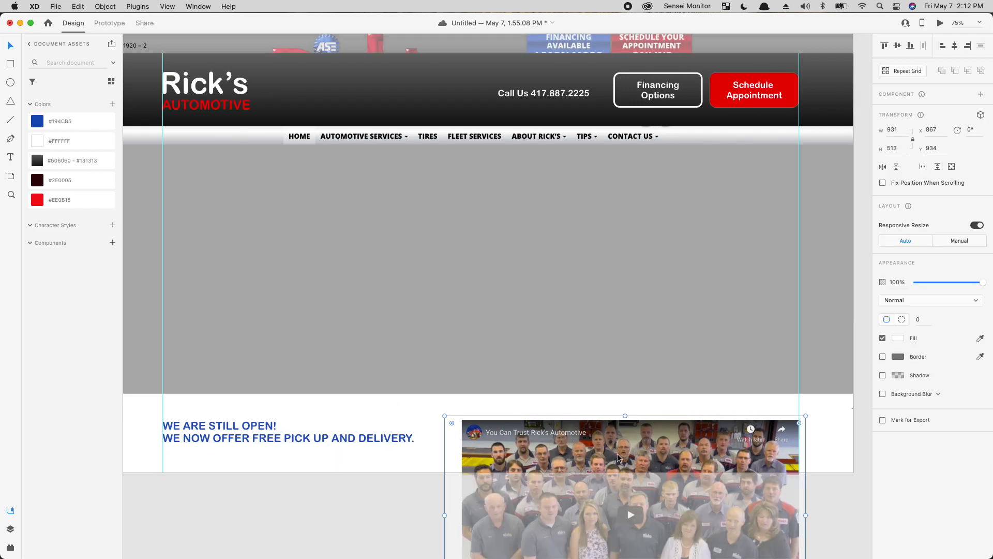
left_click(581, 459, "shift")
left_click_drag(580, 460, 590, 472)
left_click(370, 410)
Step: Send the grey rectangle and the tall hero element to the back, revealing the notice copy on the hero
left_click(438, 374)
left_click(240, 451)
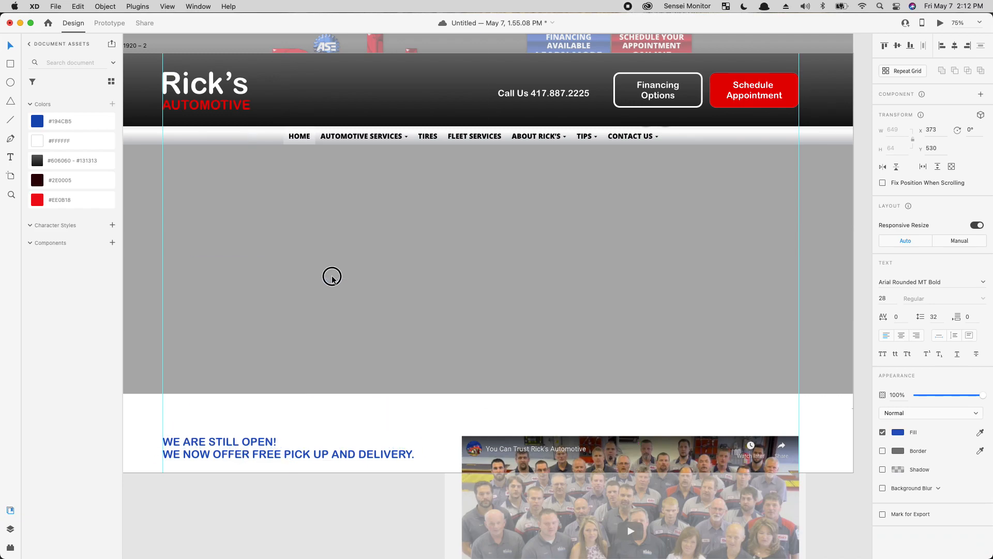
left_click(650, 277)
right_click(649, 277)
left_click(679, 482)
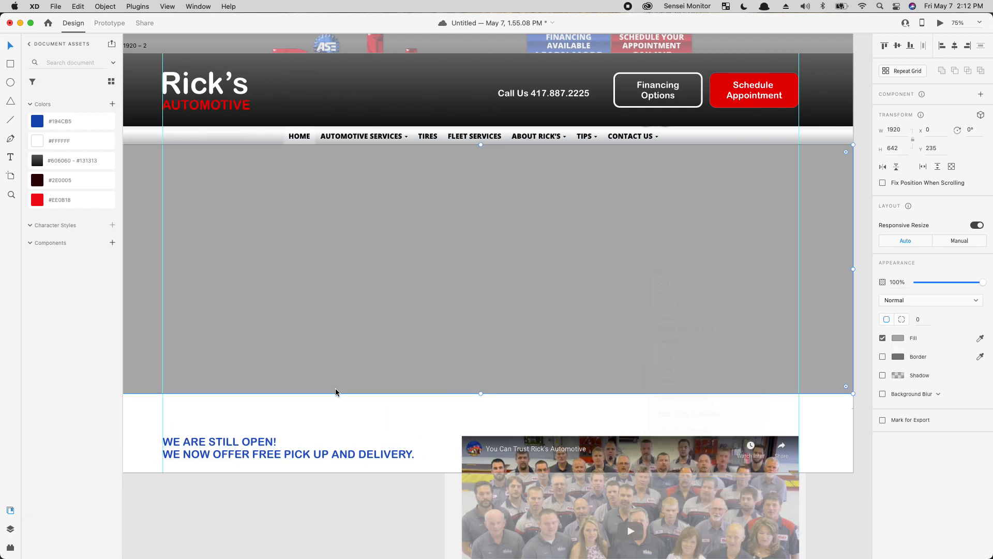
right_click(725, 234)
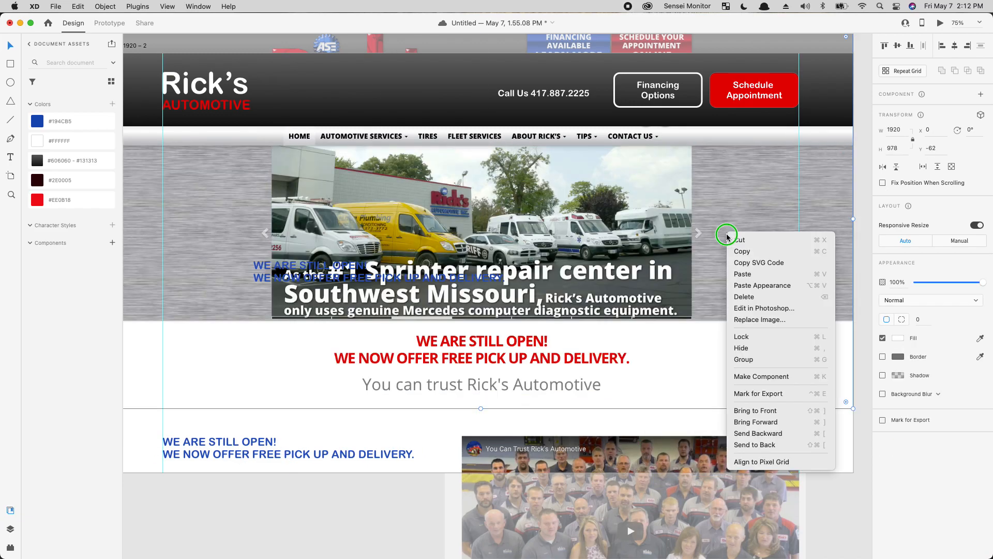
left_click(737, 439)
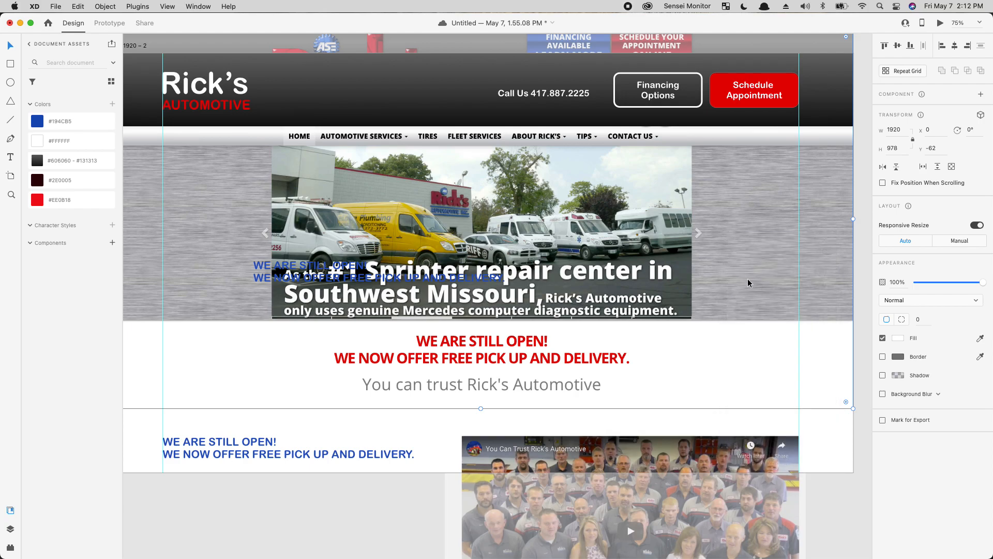
right_click(747, 276)
left_click(778, 489)
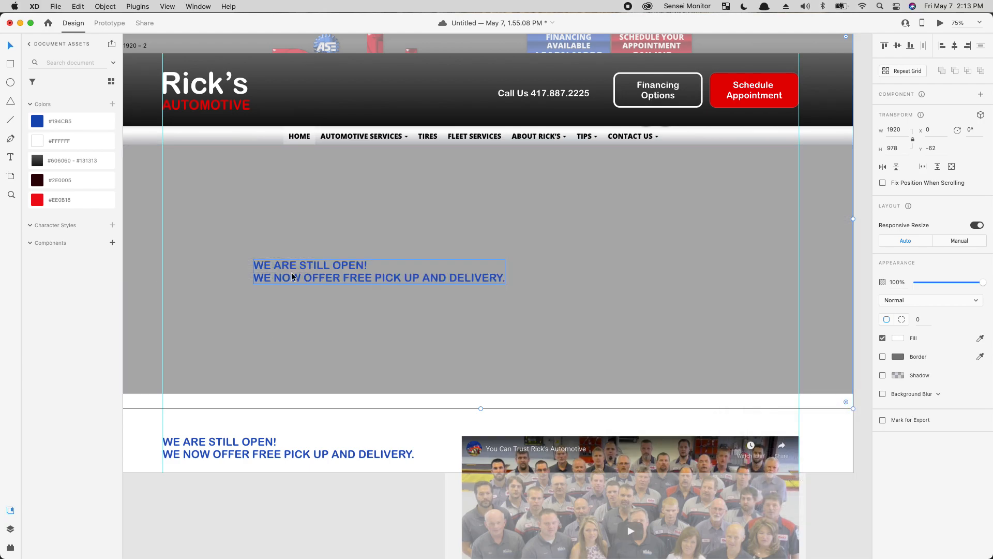
left_click(331, 276)
Step: Enlarge the hero text and retype it as the Springfield, MO. top-quality repair sentence, wrapped to three lines
left_click_drag(378, 283, 347, 230)
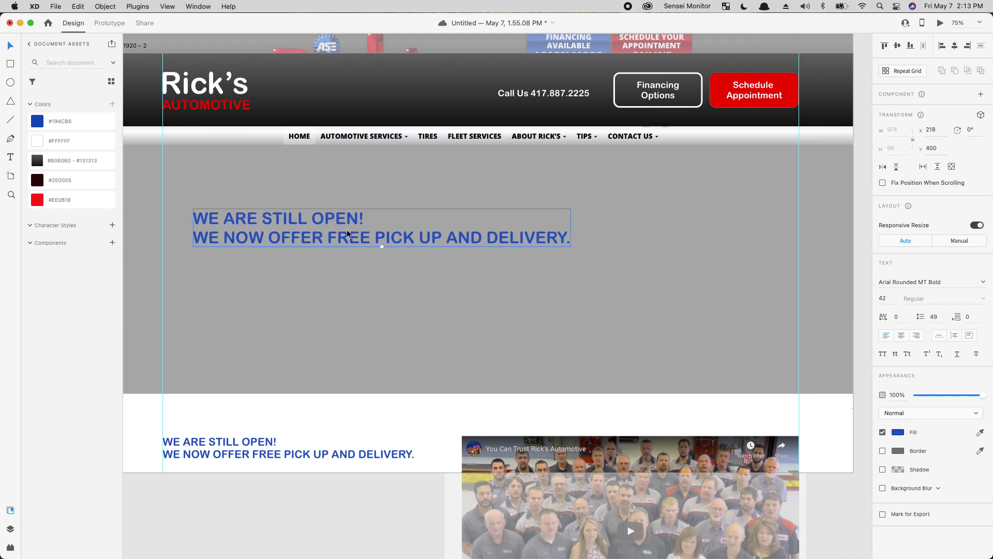
key("Return")
type("We provide top")
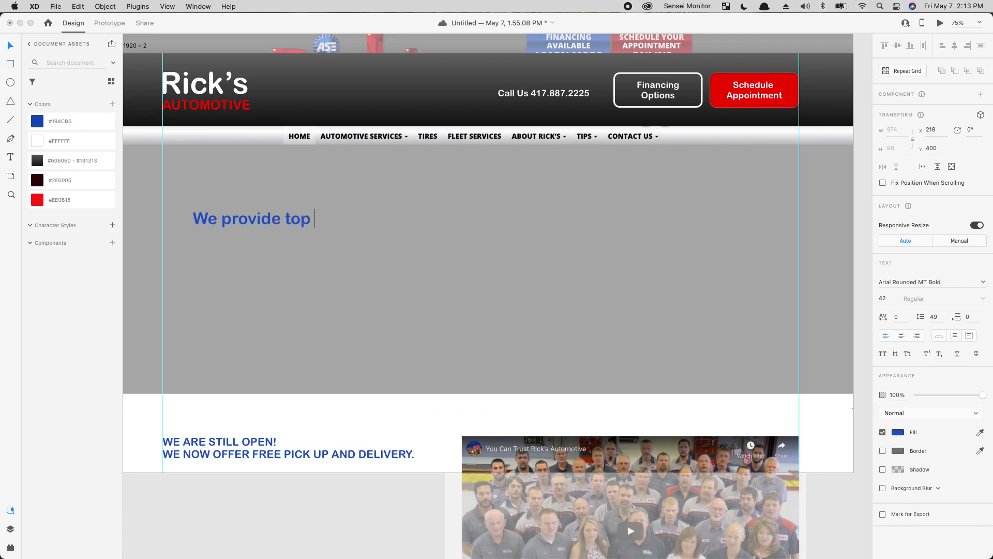
type(" quality, only ")
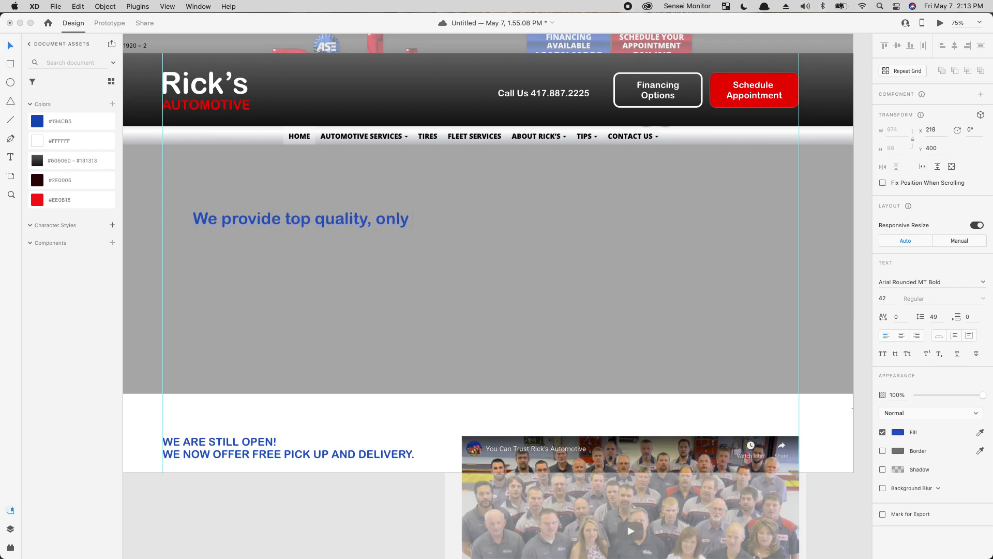
type("the best, automative repair services in Spr")
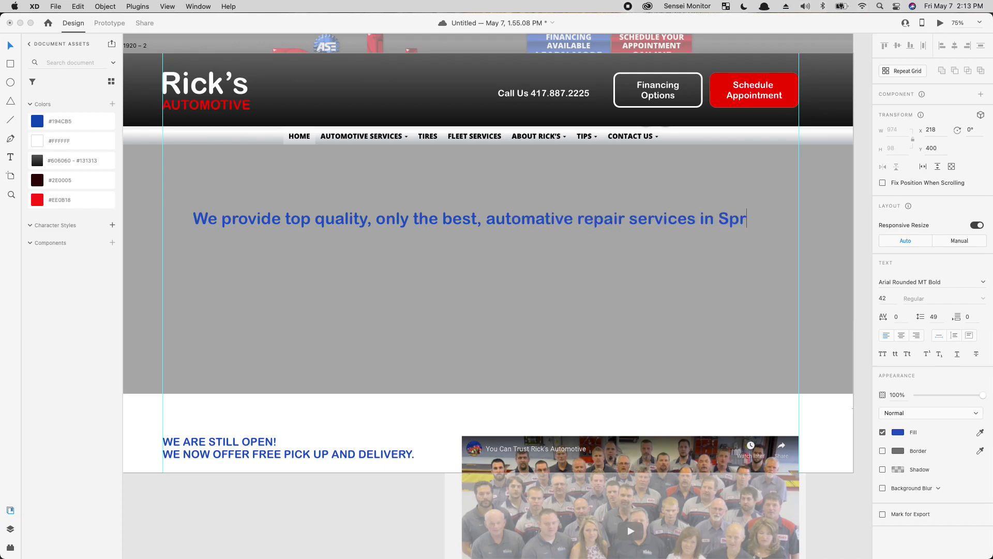
type("MO.")
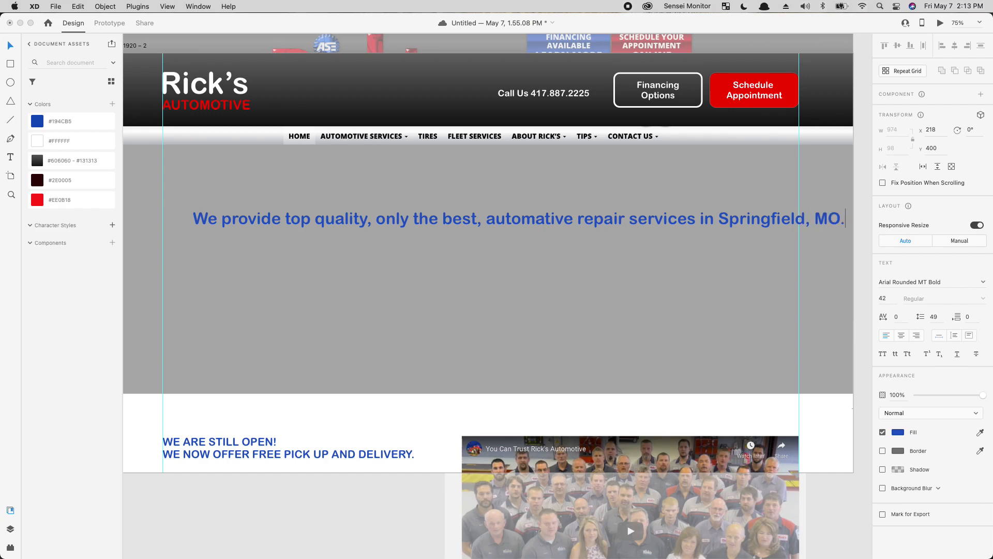
key("Escape")
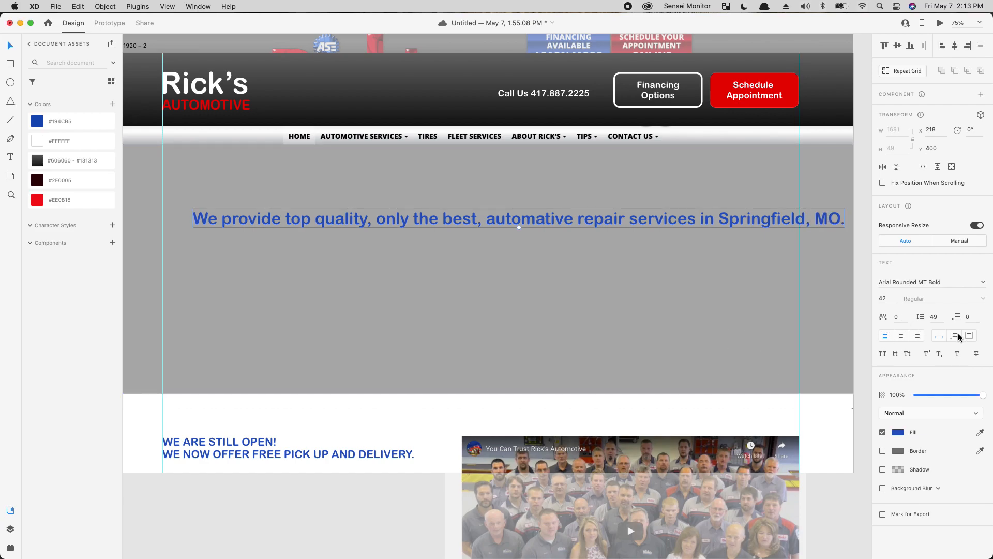
left_click_drag(845, 228, 444, 324)
Step: Switch the lower notice text to Title Case
left_click(264, 440)
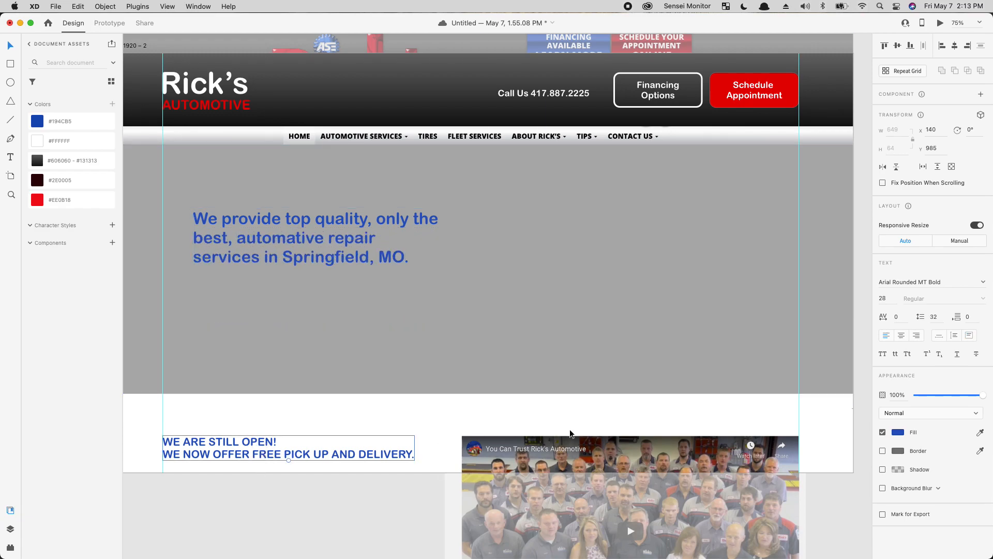
left_click(907, 354)
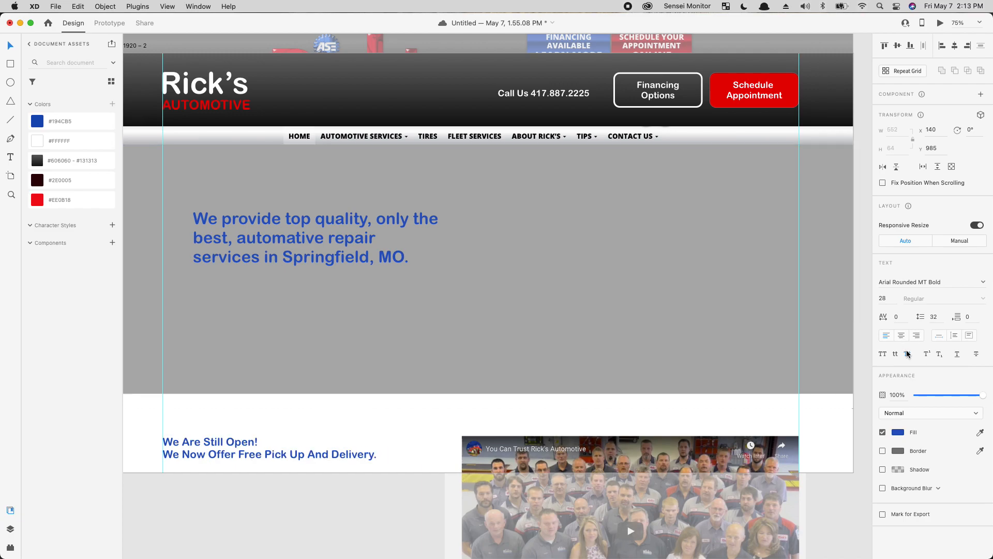
left_click(304, 257)
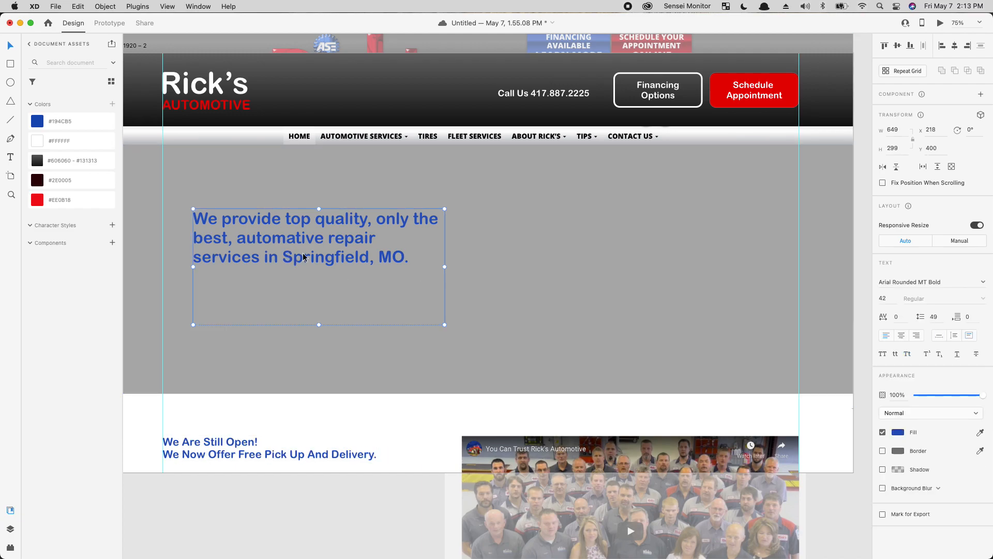
left_click(231, 448)
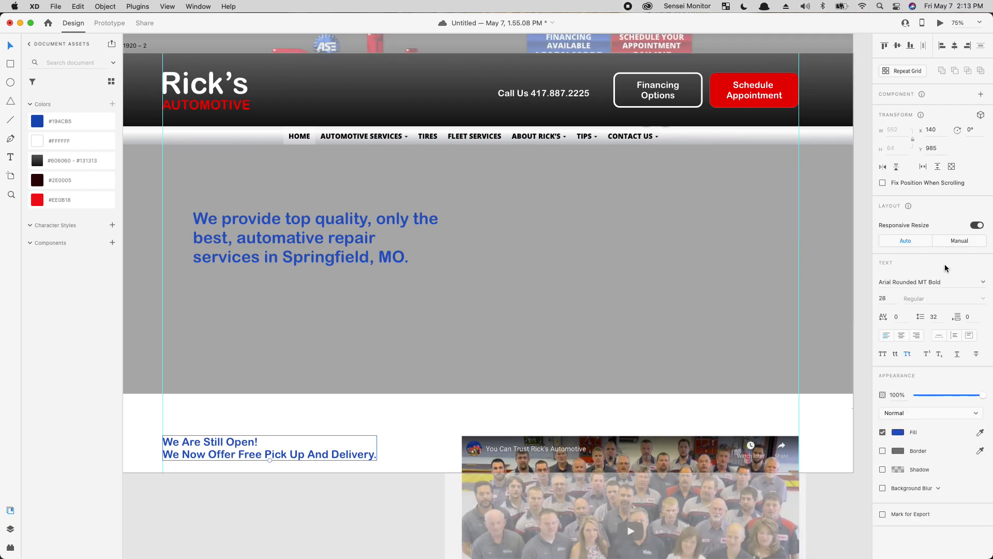
Step: Zoom to 100% around the hero sentence and select the grey hero rectangle
left_click(375, 264)
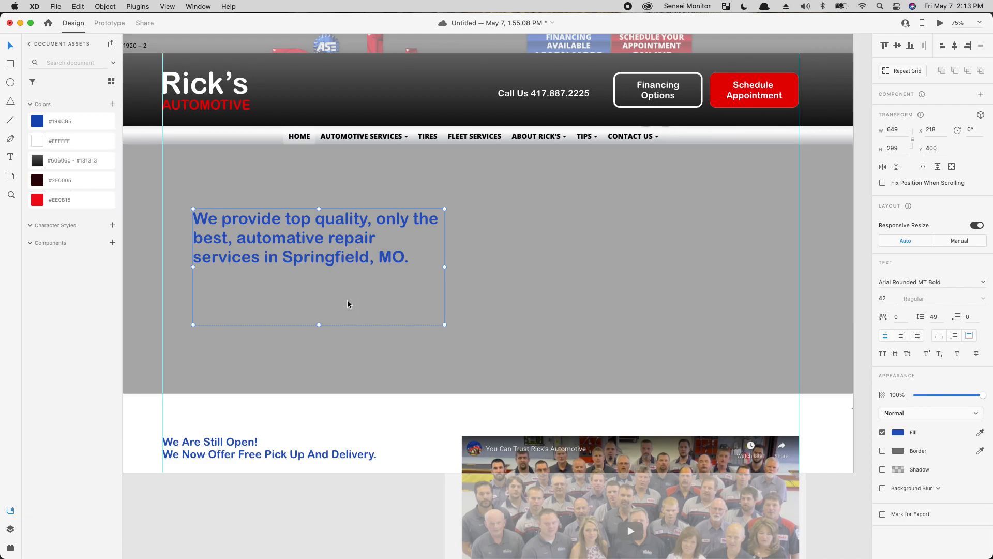
key("super+plus")
left_click_drag(311, 349, 595, 311)
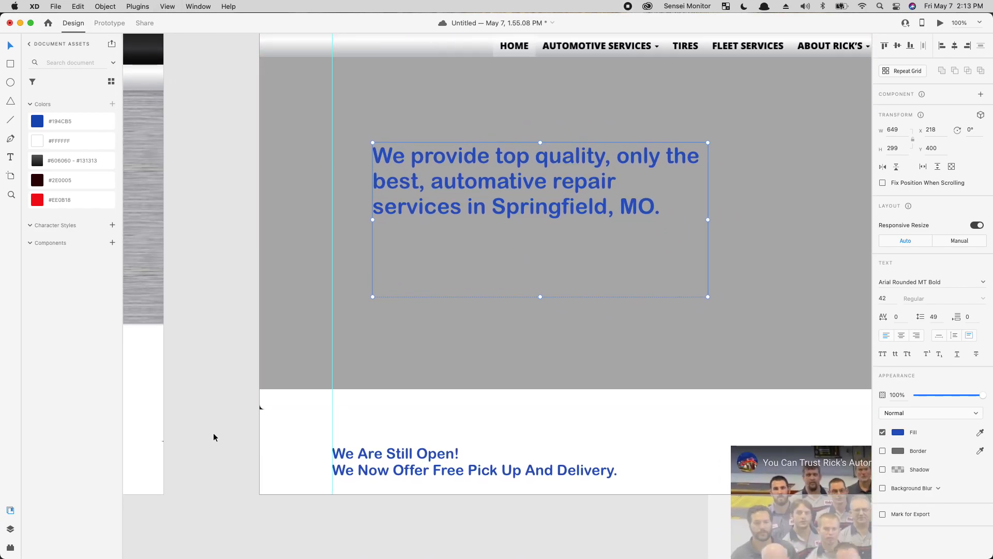
left_click(275, 432)
left_click(303, 402)
left_click(277, 427)
left_click(454, 377)
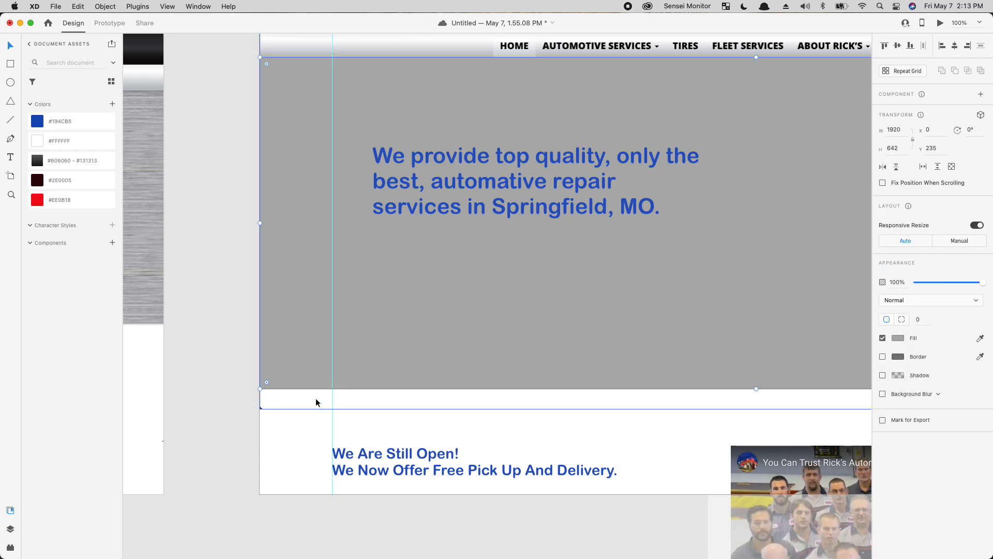
left_click(285, 417)
left_click(299, 392)
left_click(365, 333)
Step: Duplicate the grey rectangle into a white 1920 × 68 band across the hero's bottom edge at y 877
key("super+c")
key("super+v")
scroll(484, 291, "up", 5)
scroll(483, 291, "right", 5)
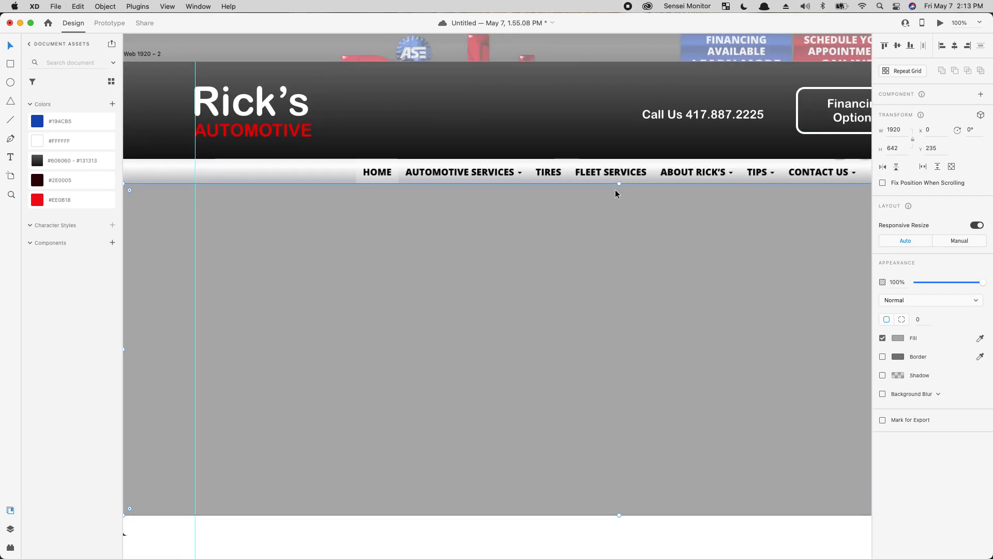
left_click_drag(620, 185, 557, 472)
left_click(63, 139)
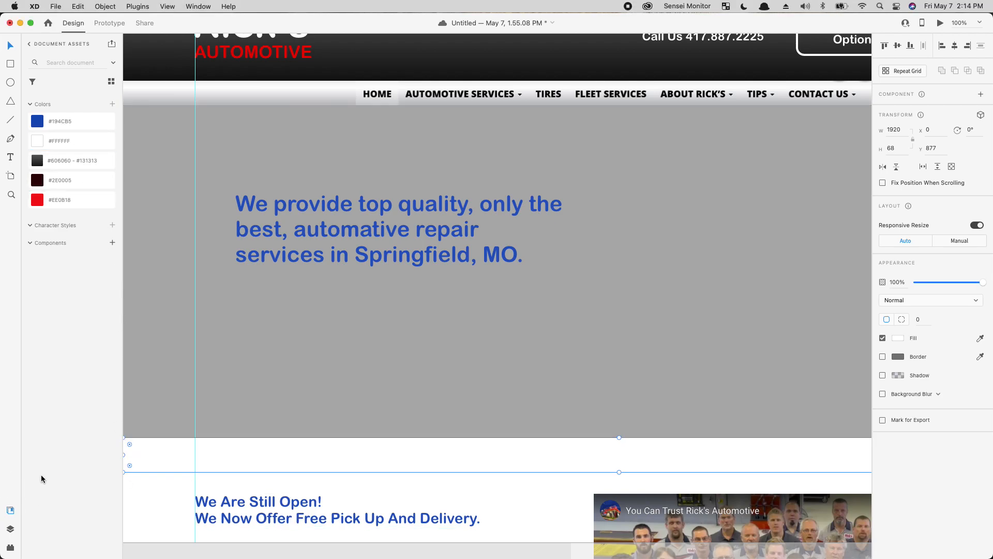
left_click(158, 507)
Step: Move the notice text and video thumbnail up slightly together
left_click(363, 519)
left_click(656, 523, "shift")
mouse_move(706, 517)
left_mouse_down()
mouse_move(707, 500)
mouse_move(708, 509)
left_mouse_up()
left_click(304, 424)
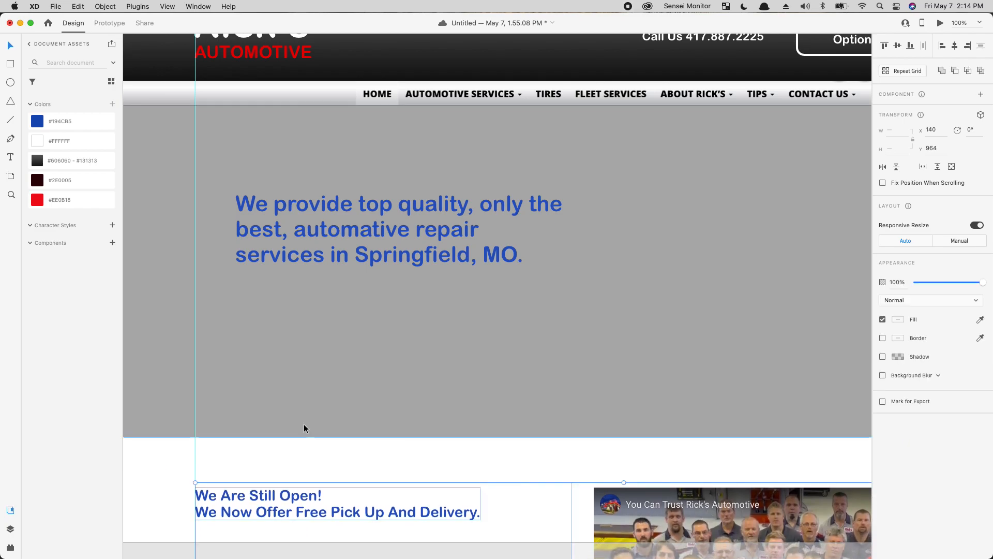
left_click(422, 256)
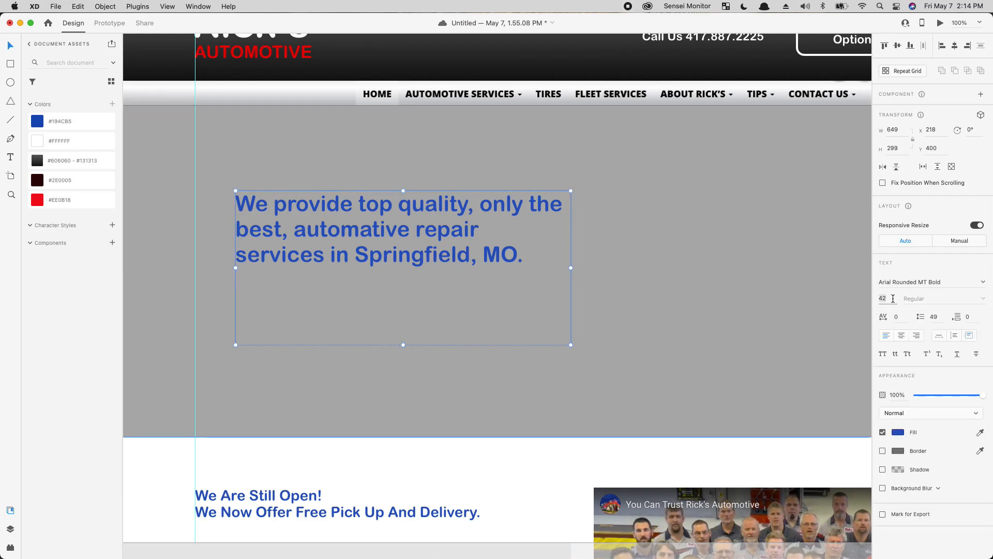
Step: Set the hero heading to 50 pt with 60 line spacing and Auto Width
left_click_drag(890, 297, 913, 318)
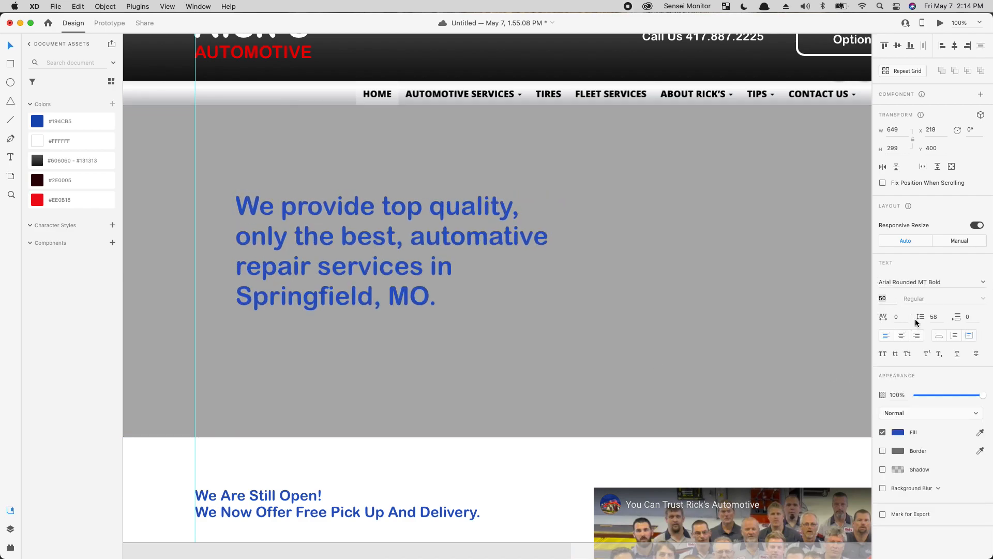
key("Up")
key("Up")
key("Up")
key("Up")
key("Up")
key("Down")
key("Down")
key("Down")
left_click(561, 296)
left_click(355, 294)
left_click(938, 336)
Step: Shift the heading right, colour it white, and save the document
left_click_drag(345, 247, 389, 250)
left_click_drag(616, 251, 560, 310)
left_click_drag(428, 306, 432, 303)
left_click_drag(700, 277, 755, 237)
mouse_move(377, 280)
left_mouse_down()
mouse_move(408, 286)
mouse_move(369, 270)
left_mouse_up()
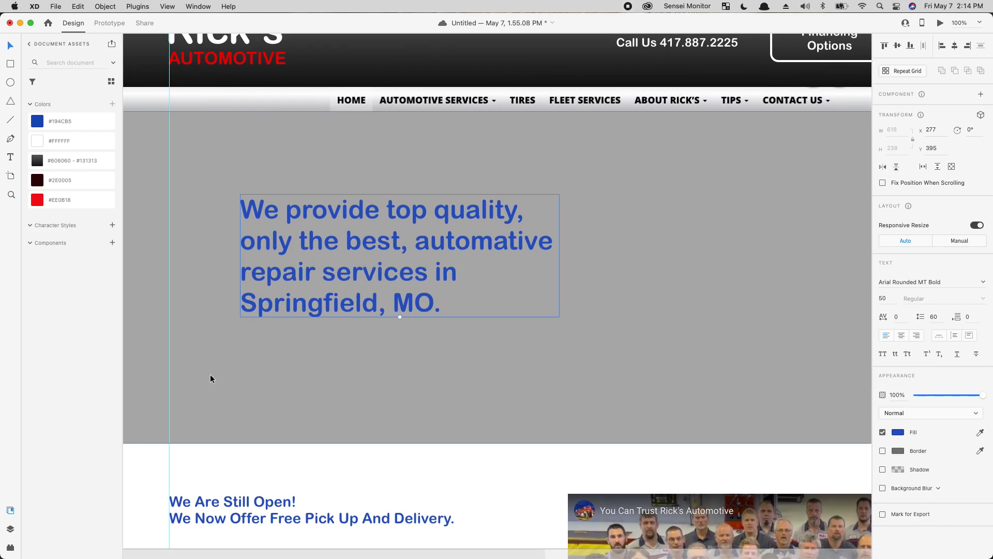
left_click(54, 141)
left_click(537, 414)
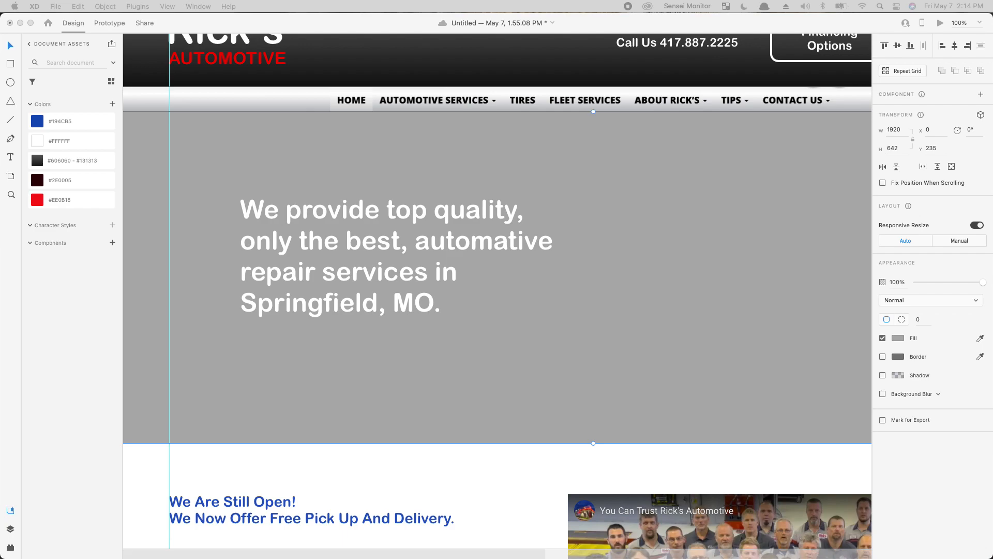
key("cmd+s")
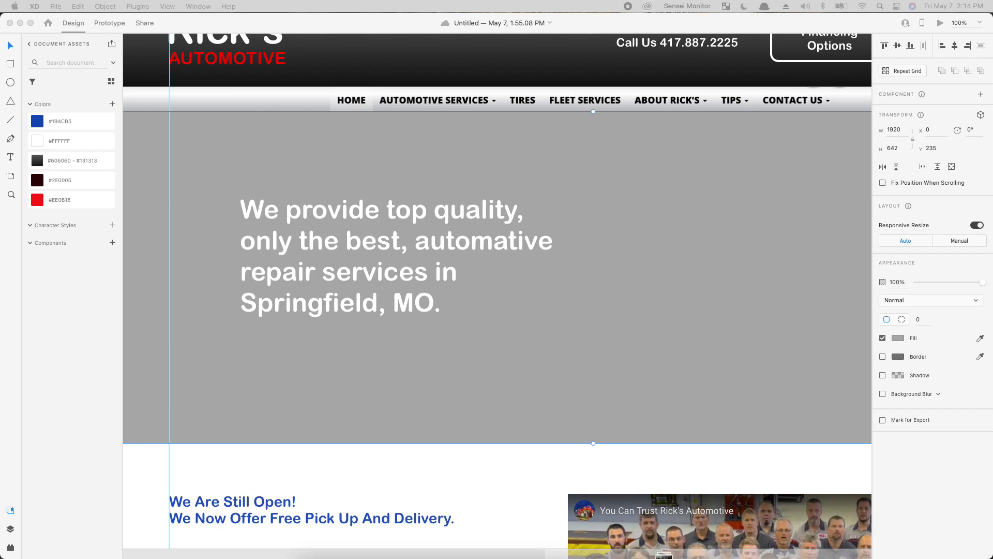
Step: Fill the hero rectangle with the garage photo of lifted trucks, reposition it inside, and zoom out to 50%
left_click_drag(466, 557, 468, 340)
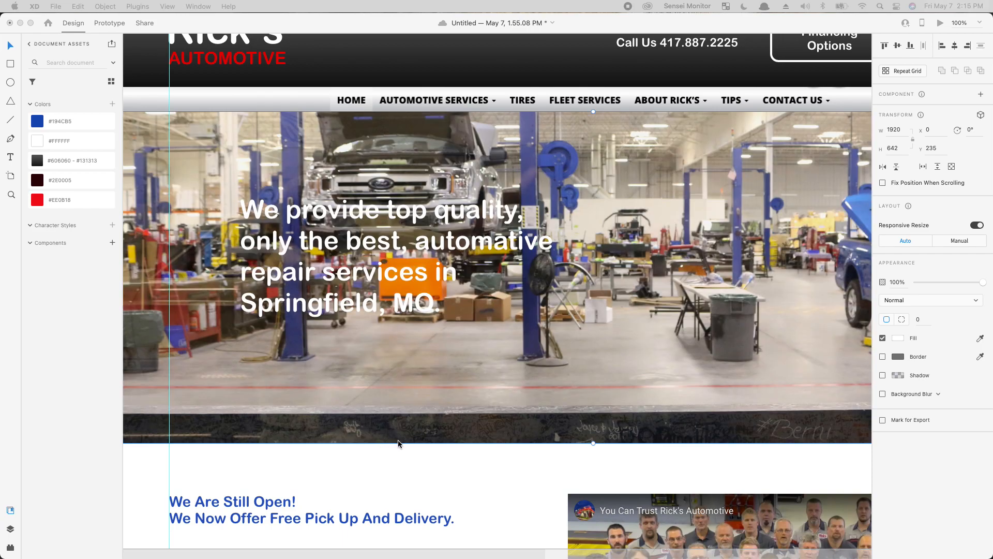
left_click(624, 302)
double_click(624, 302)
left_click_drag(624, 302, 630, 363)
scroll(630, 363, "right", 10)
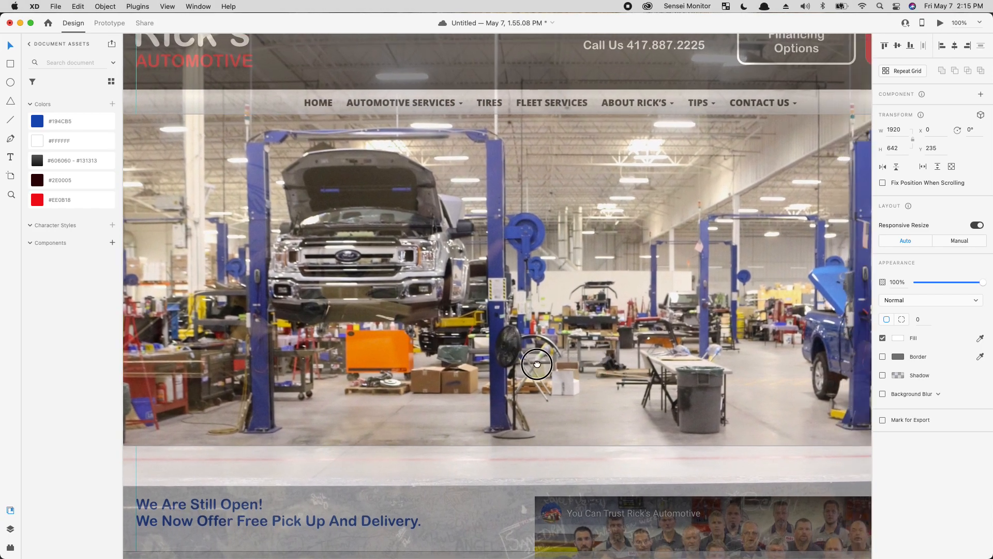
left_click_drag(419, 301, 429, 302)
left_click(722, 297)
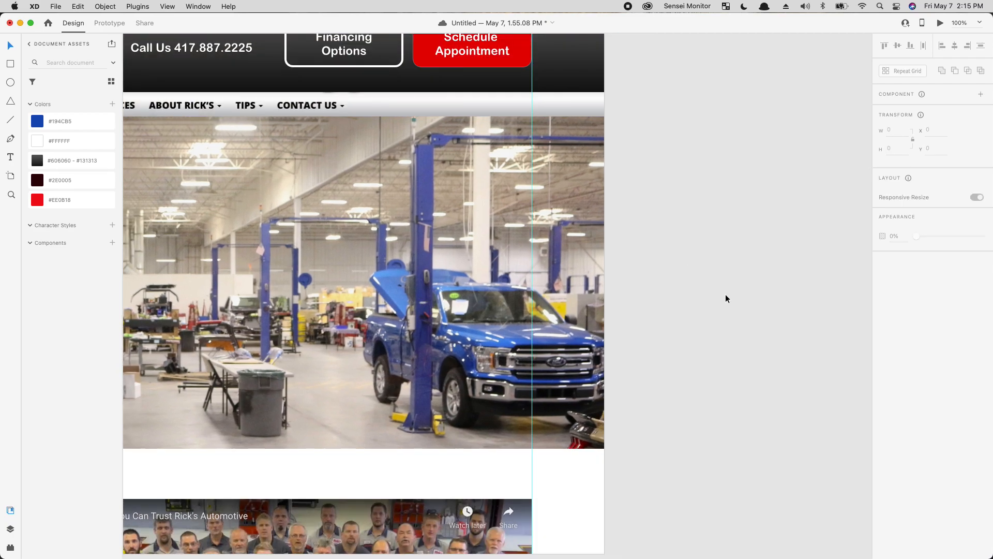
key("super+minus")
left_click_drag(426, 347, 630, 318)
left_click(607, 285)
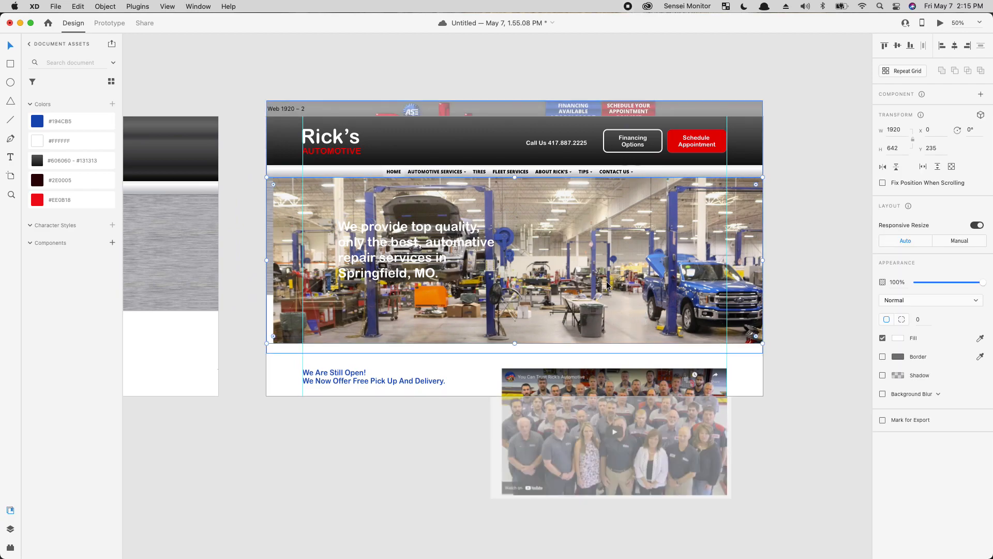
Step: Duplicate the hero photo rectangle and give the copy a black gradient fill
key("super+c")
key("super+v")
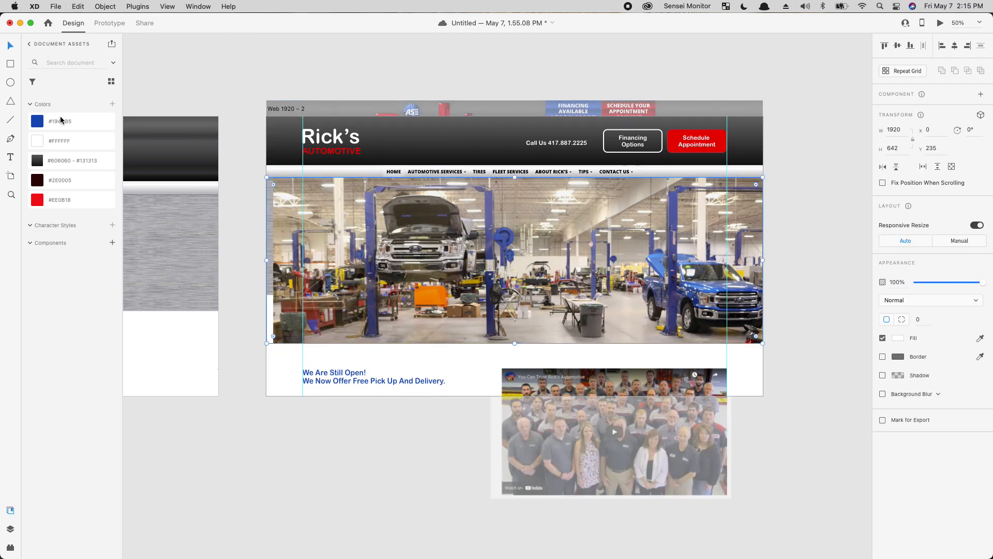
left_click(44, 180)
left_click(101, 164)
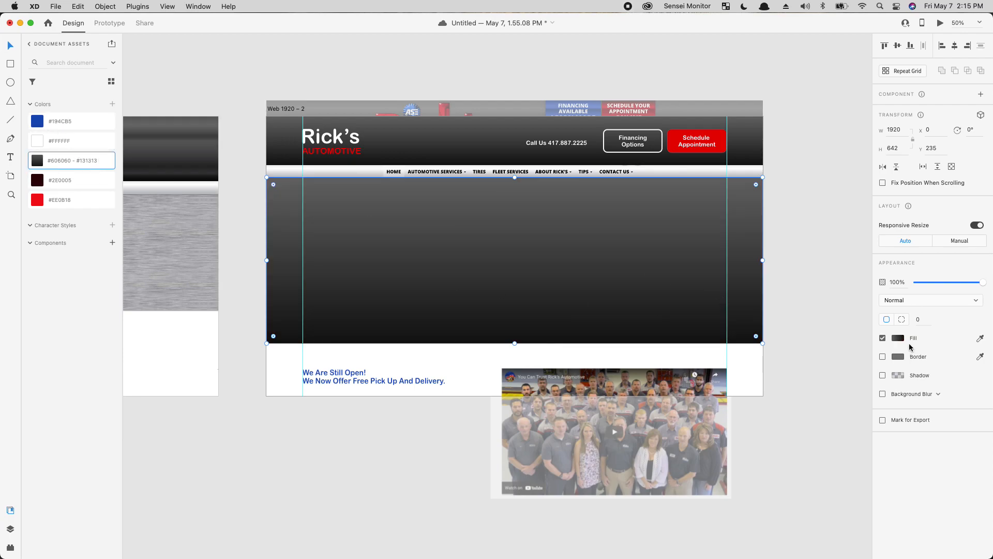
left_click(903, 340)
left_click_drag(805, 333, 770, 374)
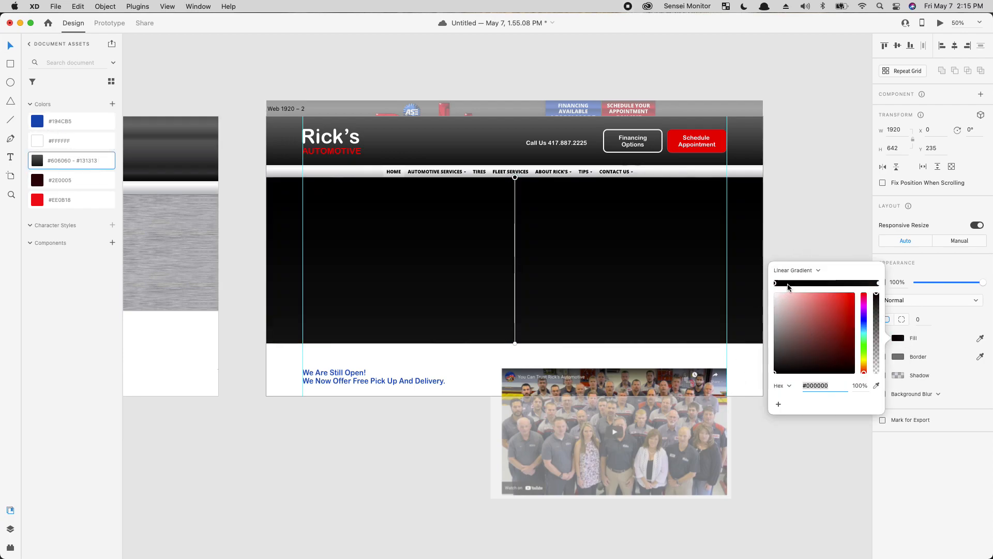
left_click(802, 271)
left_click(808, 194)
left_click(808, 195)
left_click_drag(808, 212, 689, 224)
Step: Switch the duplicate rectangle's fill to solid black
left_click(805, 289)
left_click(675, 274)
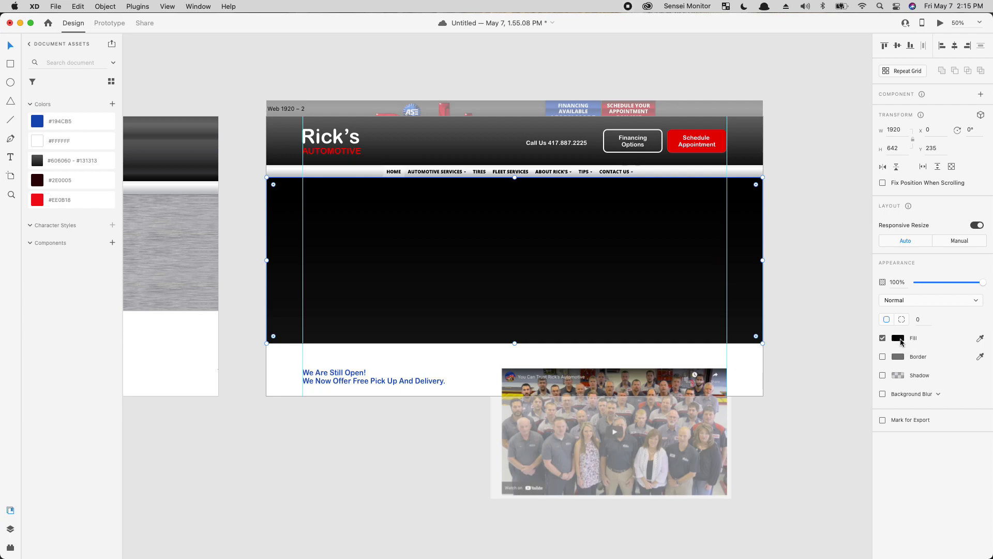
left_click(898, 338)
left_click(800, 271)
left_click(795, 262)
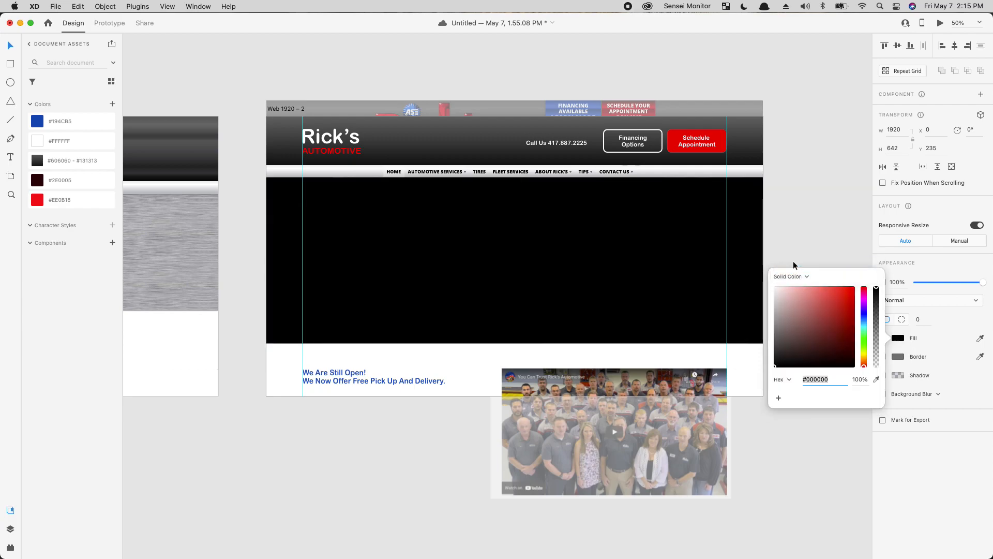
left_click(752, 392)
Step: Send the black rectangle to the back, behind the hero heading text
left_click(597, 247)
left_click_drag(801, 220, 667, 243)
right_click(667, 244)
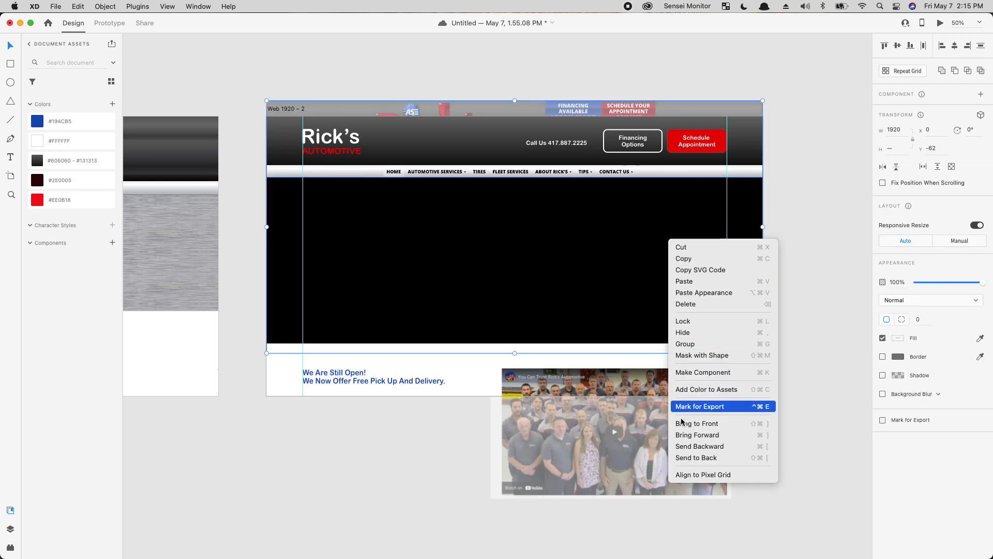
left_click(688, 456)
left_click(837, 201)
left_click(757, 309)
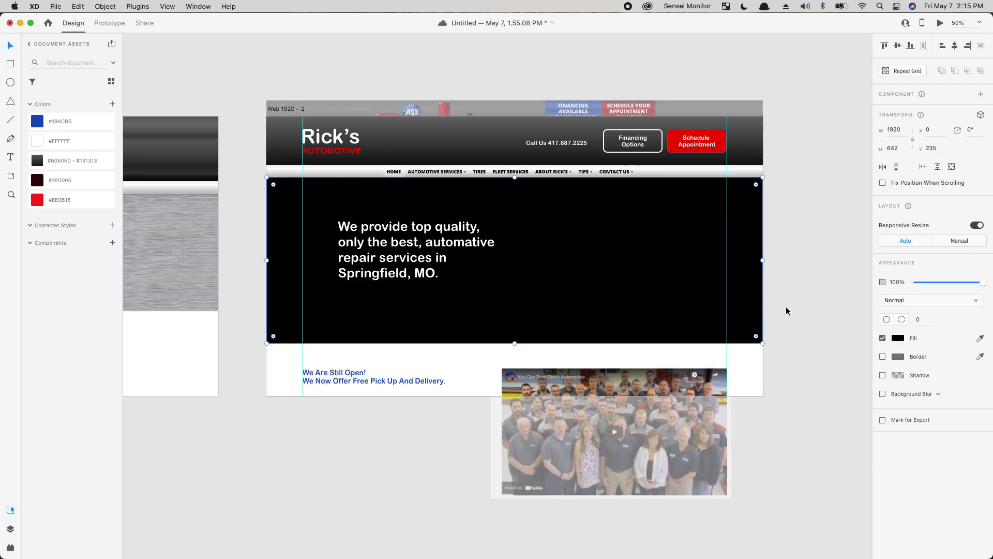
Step: Try Screen and Multiply blends, keep Normal, and set the overlay opacity to 70%
left_click_drag(929, 303, 930, 368)
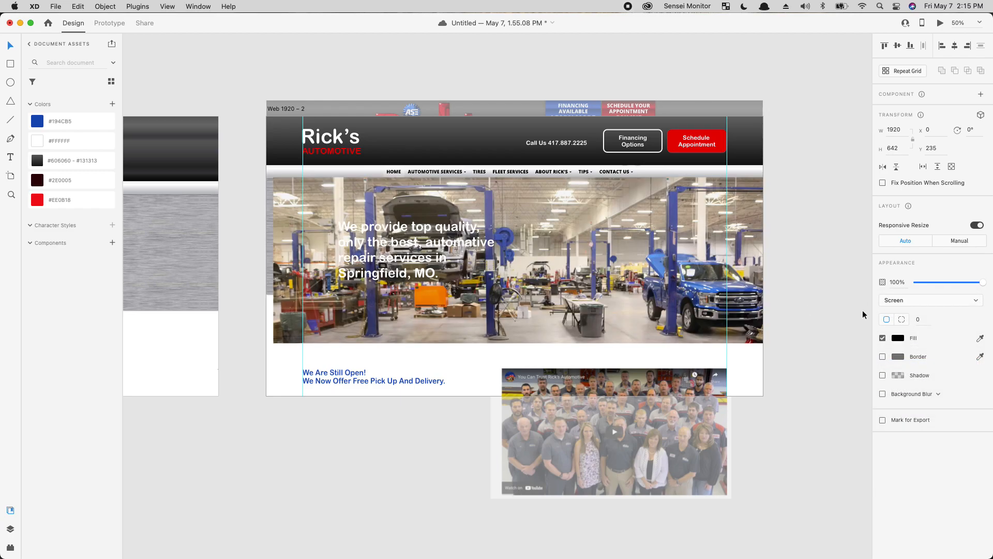
left_click_drag(952, 300, 935, 266)
left_click_drag(918, 301, 951, 293)
left_click(789, 369)
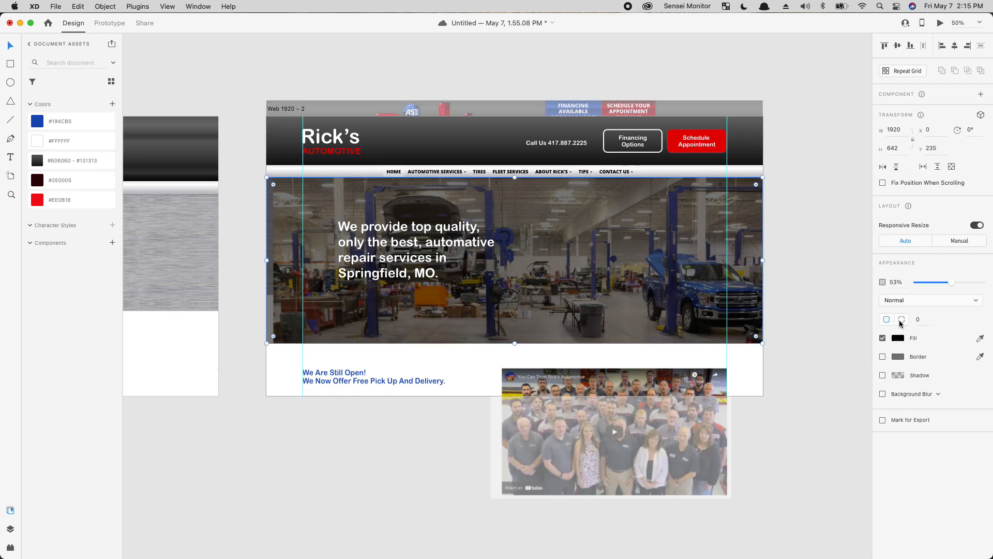
left_click_drag(947, 277, 960, 282)
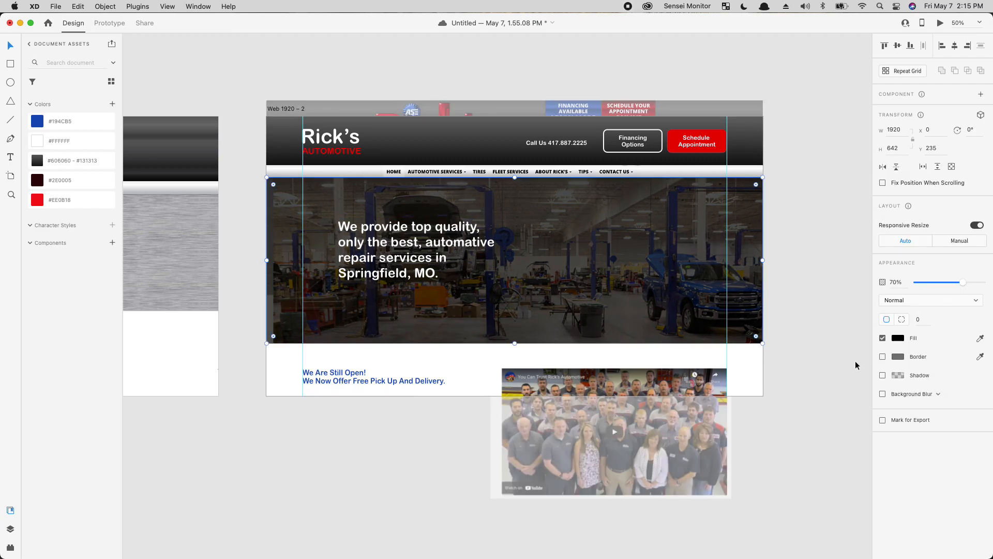
left_click(663, 443)
Step: Recolour the 'We Are Still Open!' notice text with the red #EE0B18 swatch
left_click(341, 378)
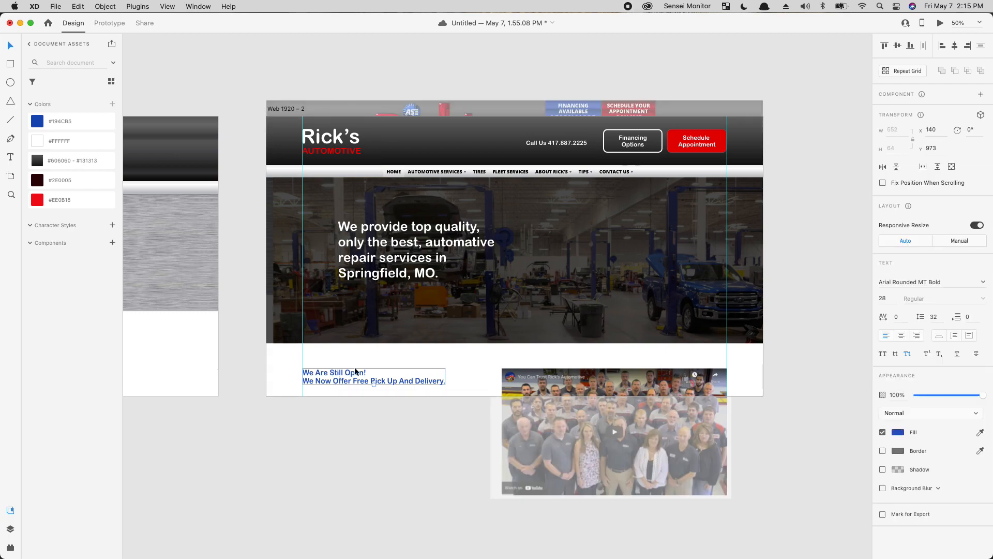
left_click(73, 200)
left_click(393, 498)
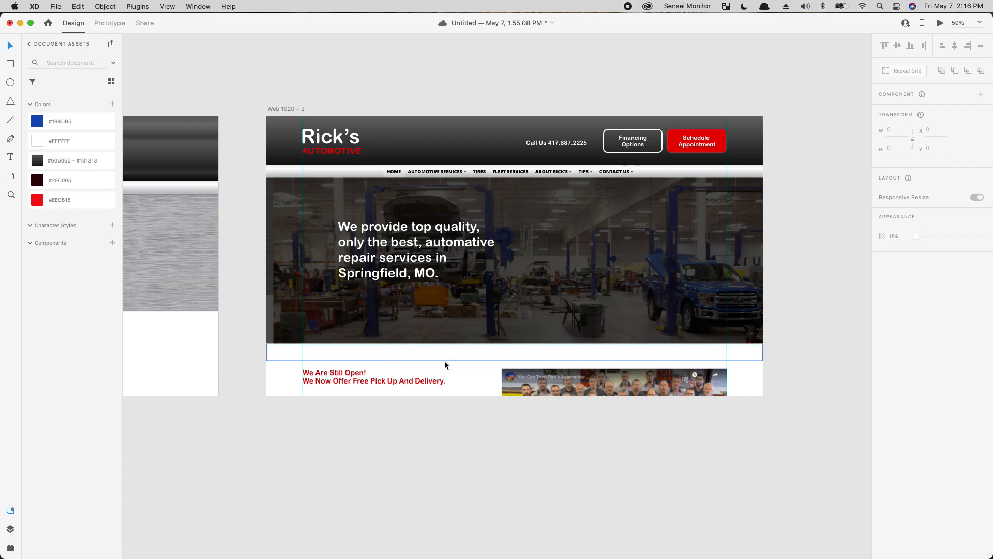
key("super+equal")
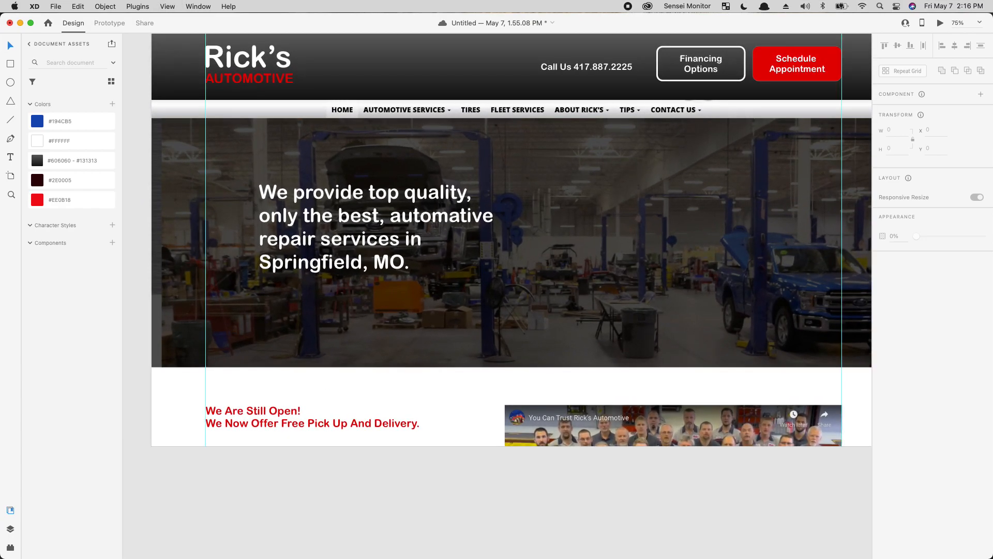
Step: Change the hero heading font, browsing from Avenir Next through to CoconPro
left_click_drag(656, 347, 620, 373)
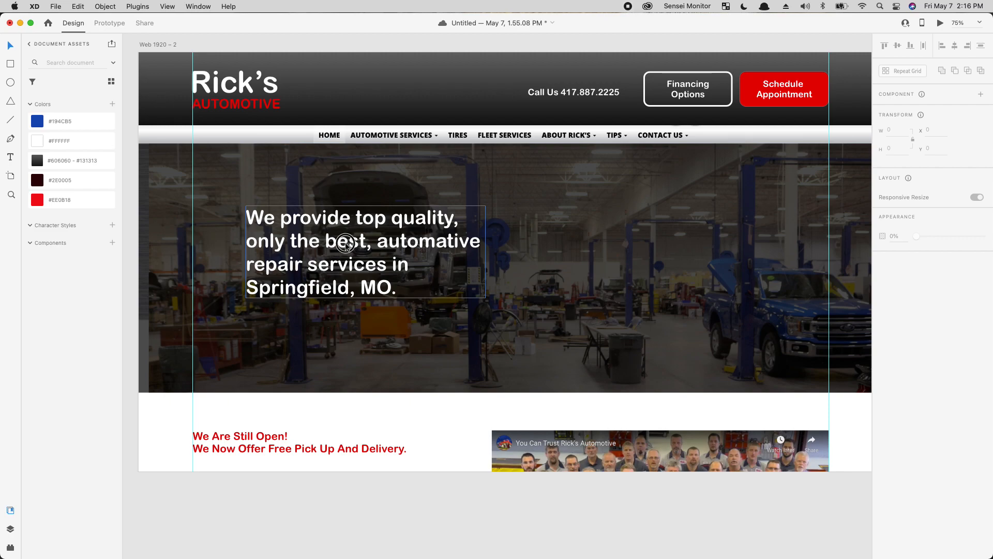
left_click(398, 244)
double_click(398, 244)
left_click(357, 221)
left_click(483, 327)
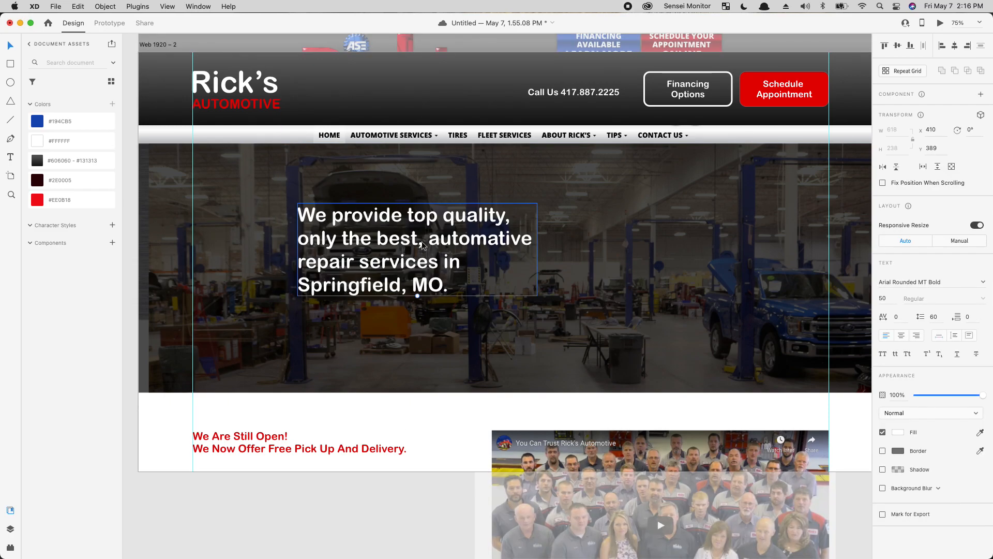
left_click(964, 282)
type("Avenir Next")
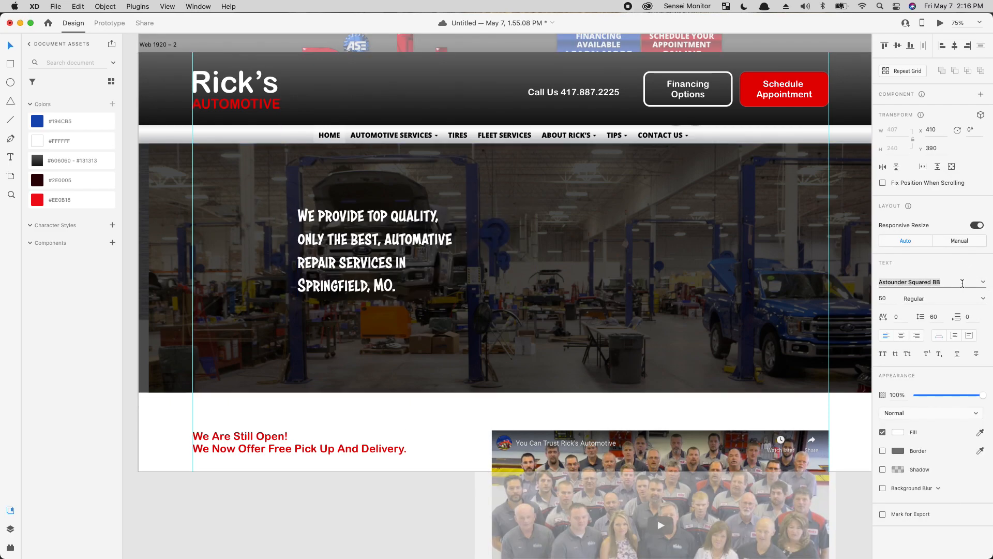
key("Down")
key("Down")
key("Down")
key("Down")
key("Down")
key("Down")
key("Down")
key("Down")
key("Down")
key("Down")
key("Down")
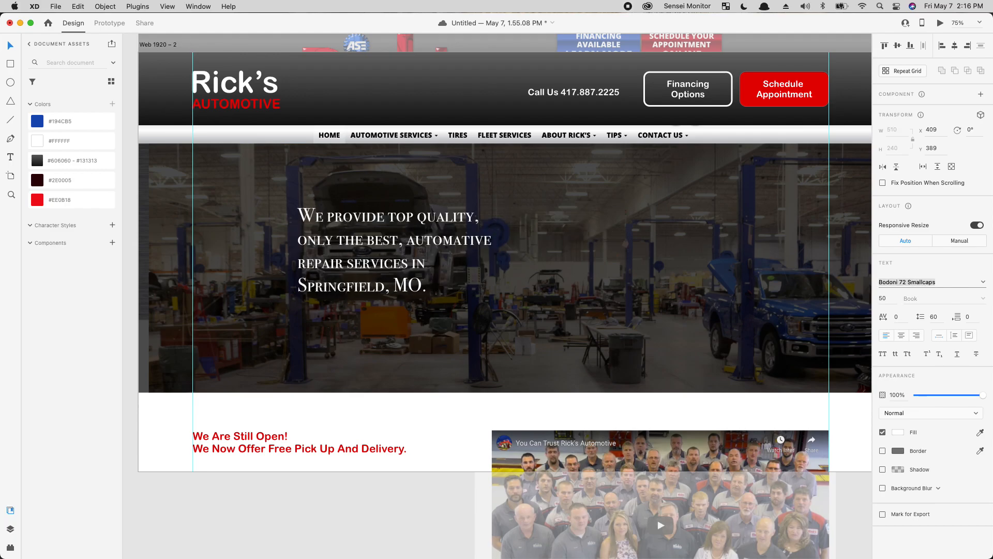
key("Down")
key("Down")
key("Down")
key("Down")
key("Down")
key("Down")
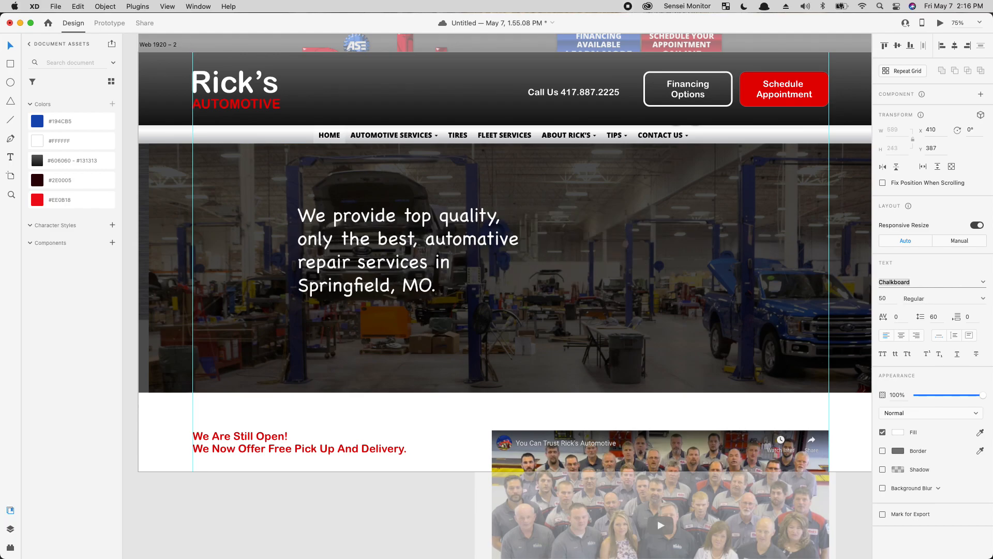
key("Down")
key("Down")
key("Down")
key("Down")
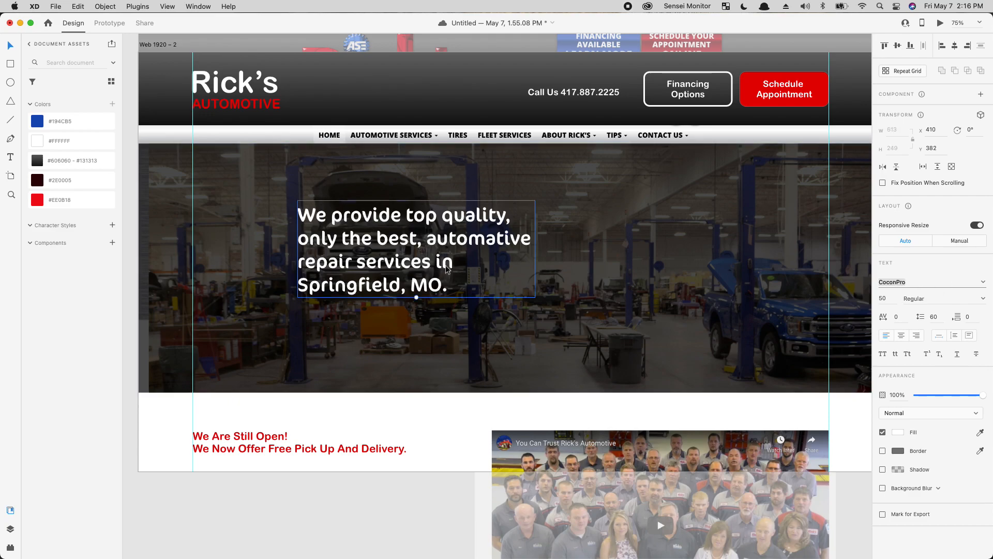
Step: Reposition the hero heading to x 391, y 378
left_click_drag(401, 279, 405, 280)
mouse_move(320, 265)
left_mouse_down()
mouse_move(280, 271)
mouse_move(311, 262)
left_mouse_up()
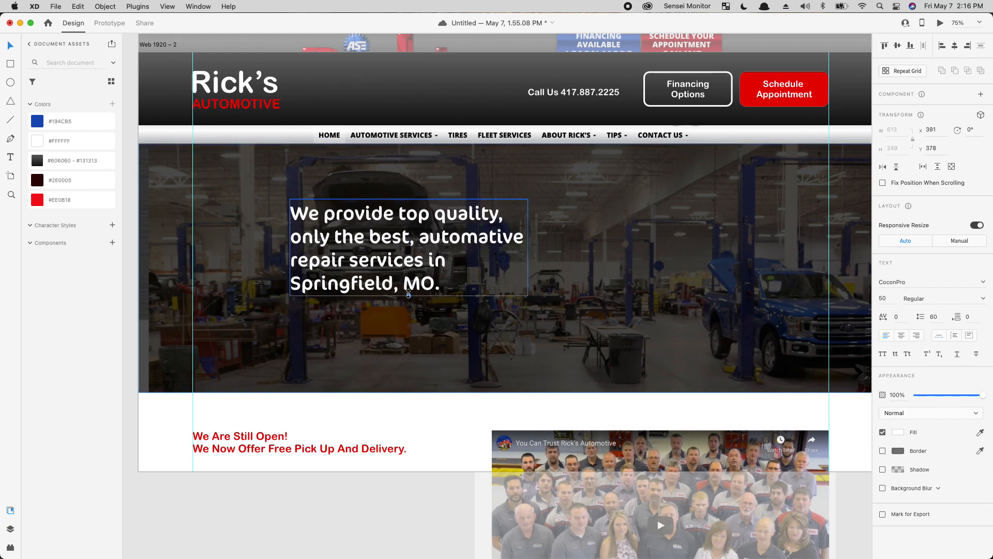
key("super+1")
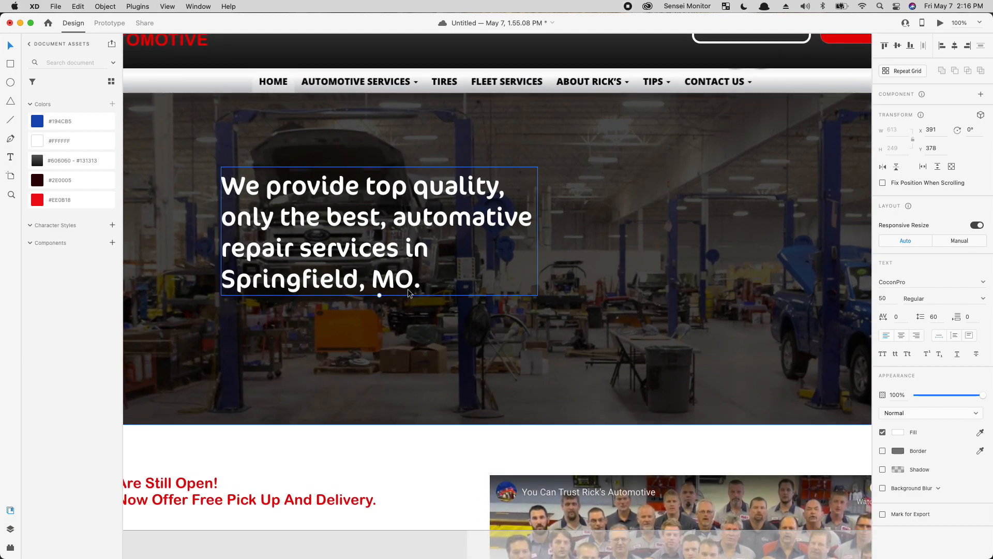
key("super+minus")
Step: Nudge the headline and draw a rounded-corner button shape beneath it
left_click_drag(481, 312, 459, 351)
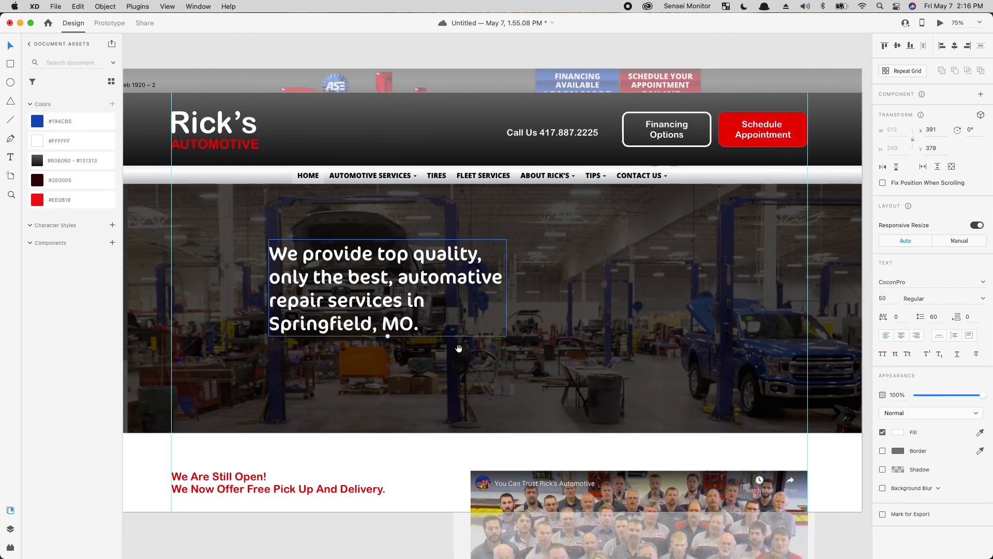
left_click_drag(414, 285, 401, 287)
left_click(12, 63)
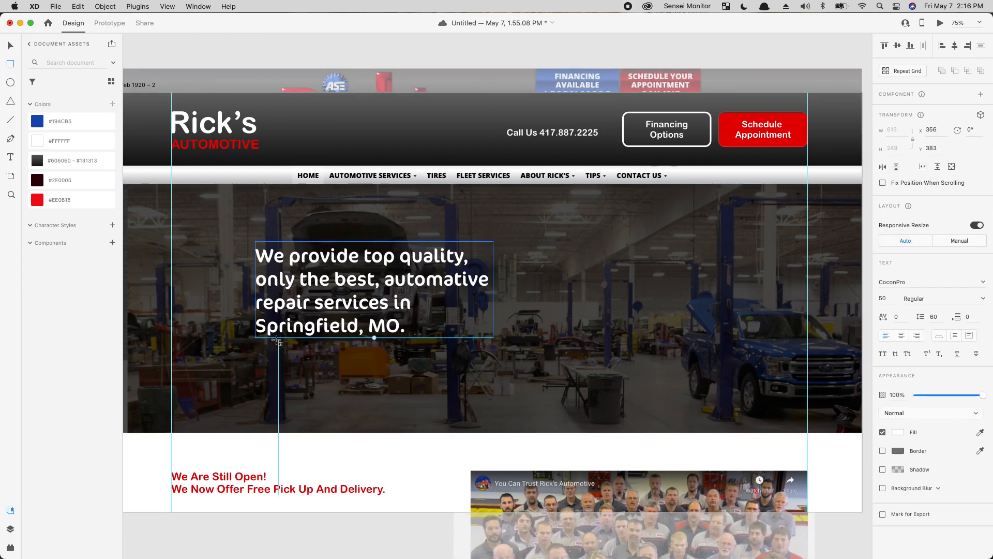
mouse_move(256, 350)
left_mouse_down()
mouse_move(333, 382)
mouse_move(349, 376)
left_mouse_up()
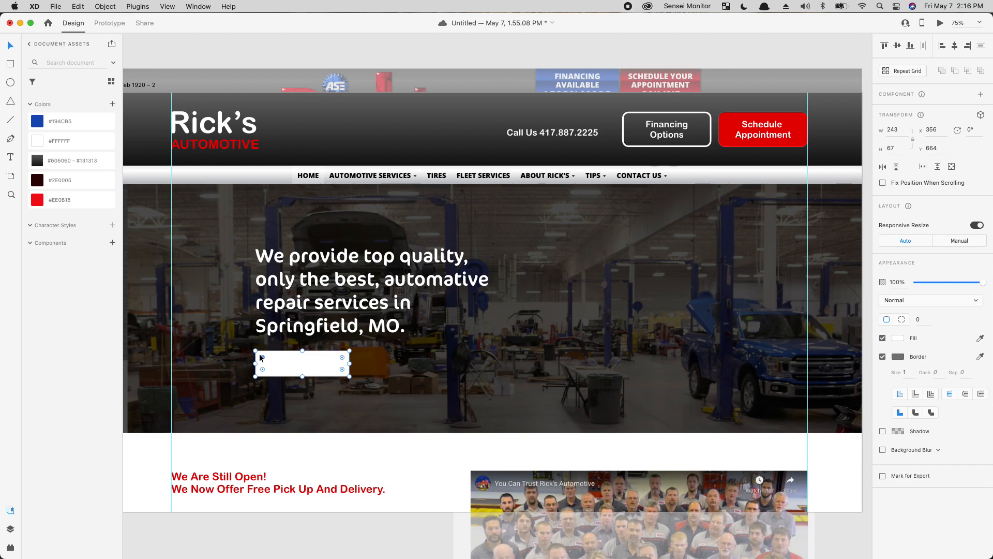
left_click_drag(263, 357, 265, 360)
Step: Copy the header label onto the button, fill it red, and relabel it 'Browse Services'
double_click(775, 136)
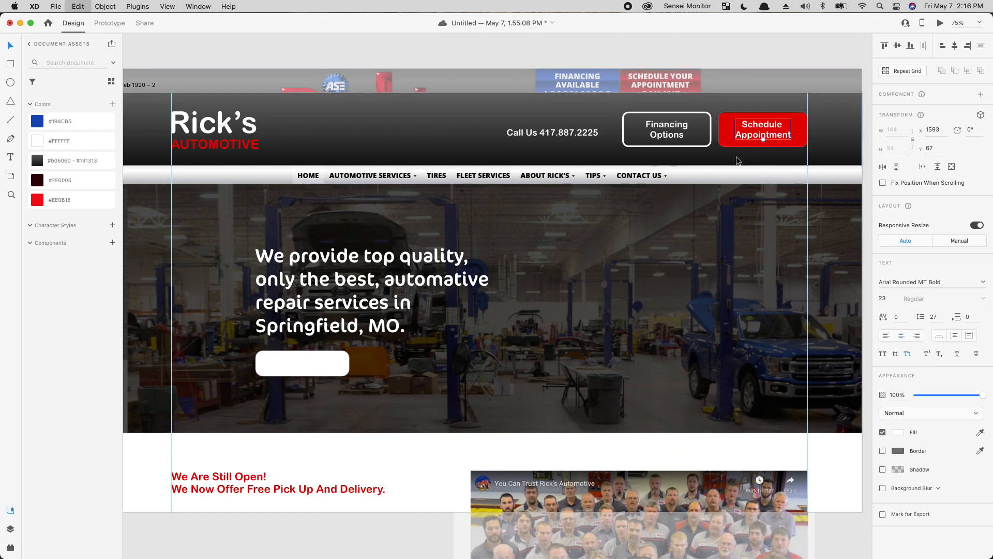
key("Escape")
left_click_drag(771, 126, 309, 368)
left_click(332, 353)
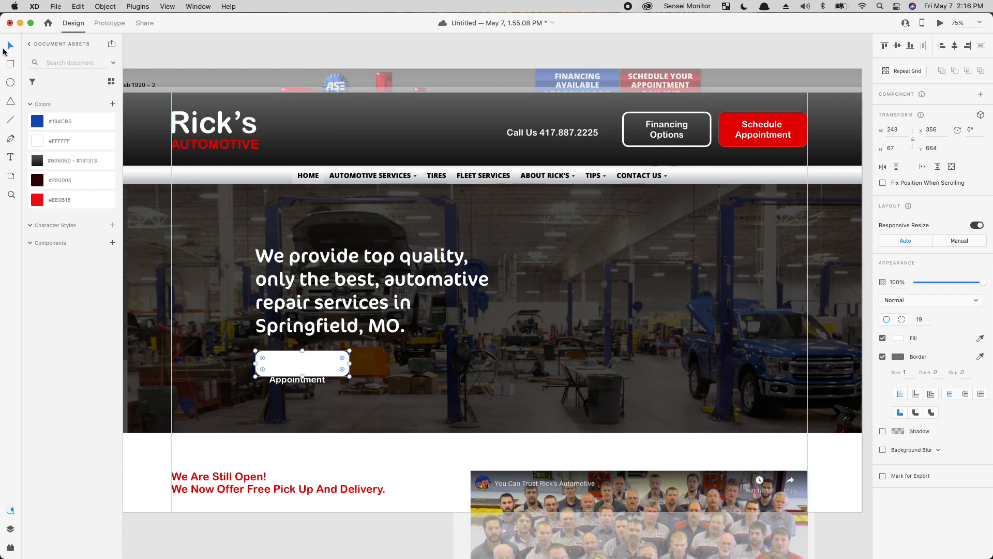
left_click(64, 124)
left_click(60, 198)
double_click(311, 377)
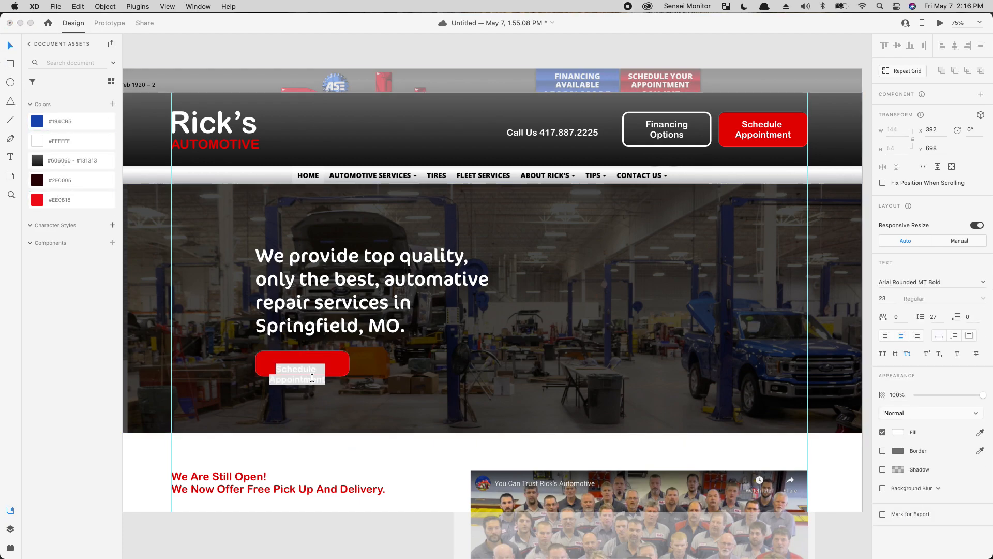
type("Browse Services")
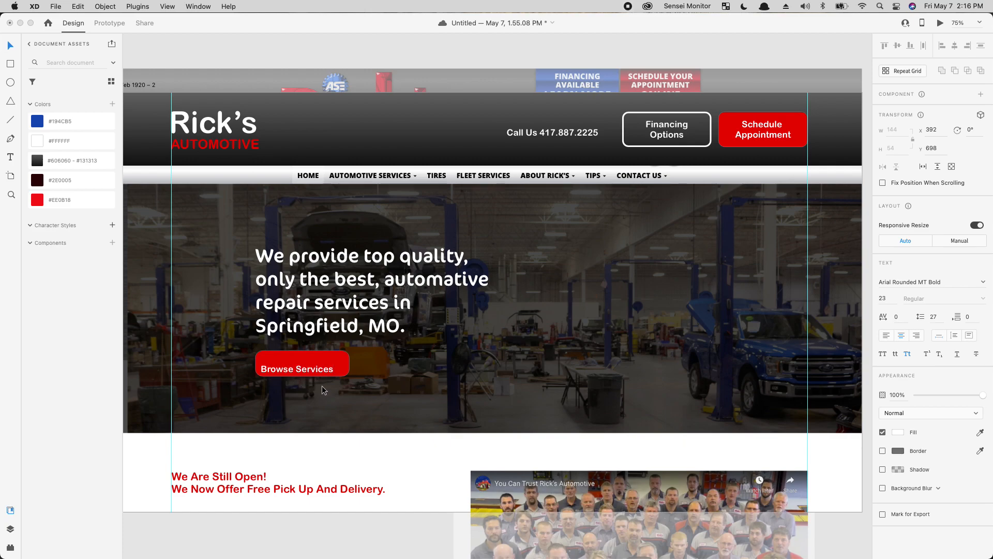
key("Escape")
left_click_drag(312, 372, 317, 368)
Step: Duplicate the button to the right, relabel it 'Schedule Appointment', and widen it
left_click(261, 356)
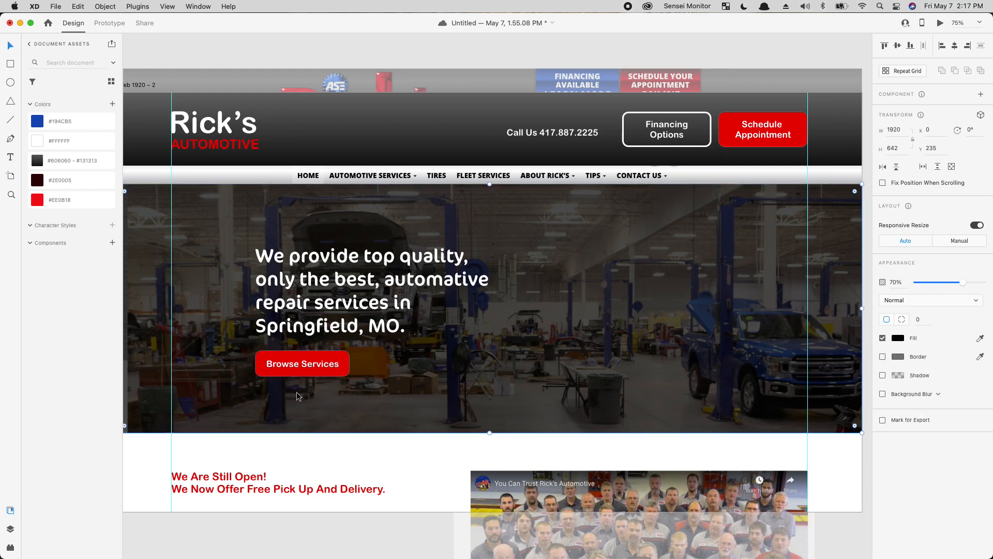
left_click(318, 365, "shift")
left_click_drag(317, 366, 418, 368)
left_click(406, 365)
double_click(407, 365)
type("Schedule Appointment")
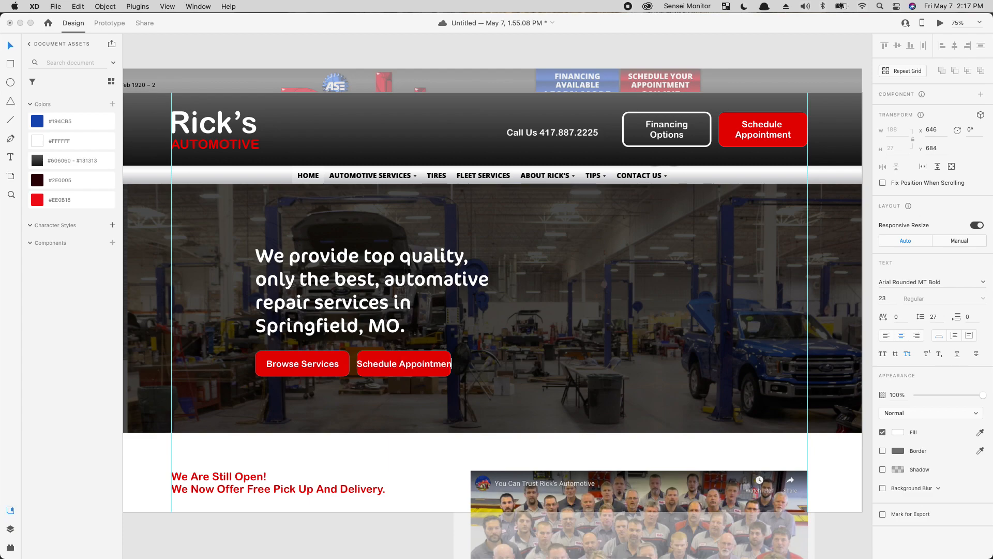
key("Escape")
left_click_drag(426, 365, 437, 364)
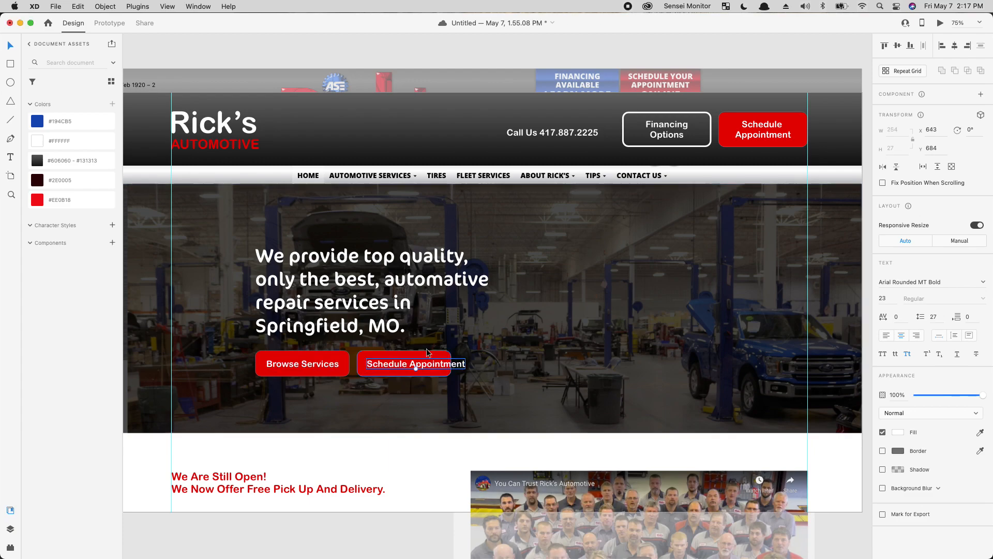
left_click(439, 354)
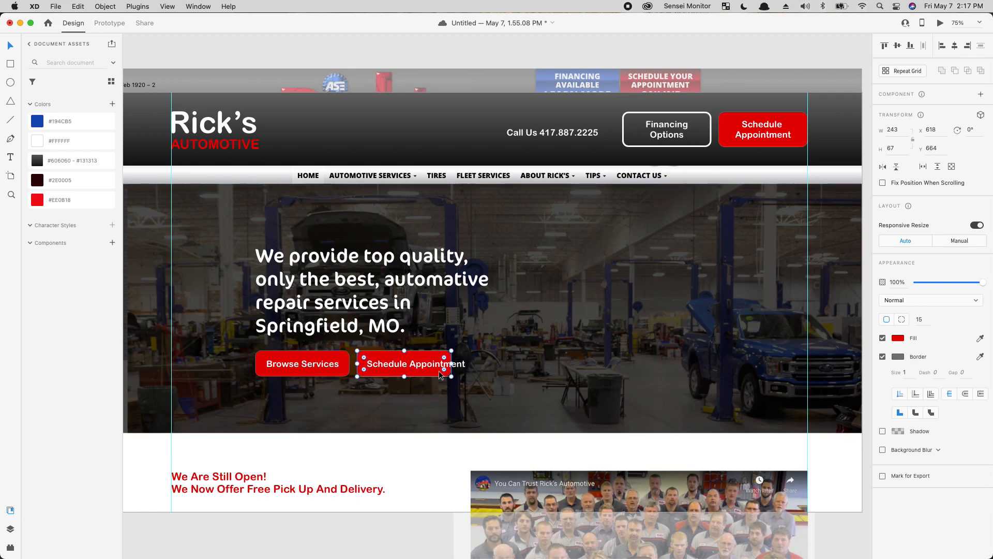
left_click_drag(452, 364, 476, 363)
Step: Make the Schedule Appointment button white with red label text
left_click(432, 364)
left_click(436, 353)
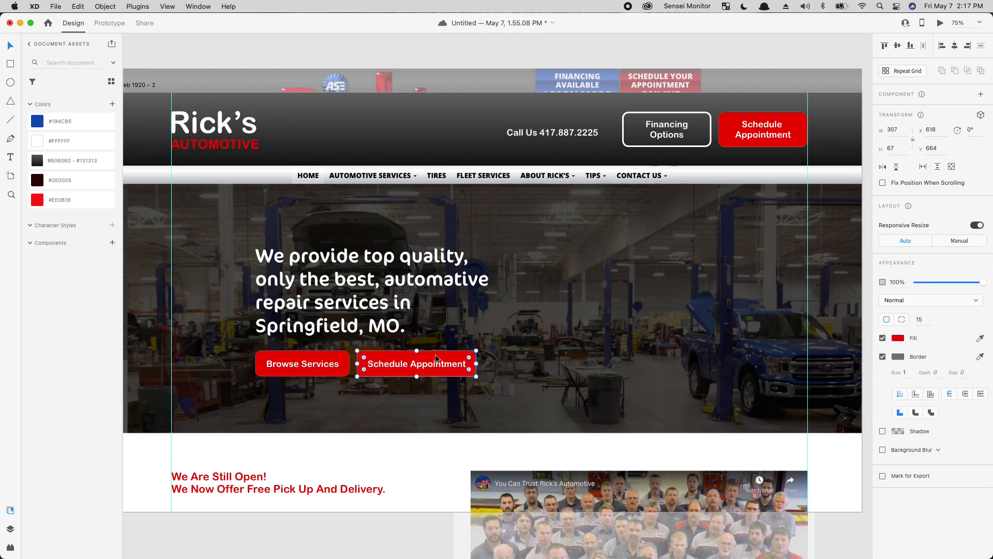
left_click(62, 142)
left_click(419, 364)
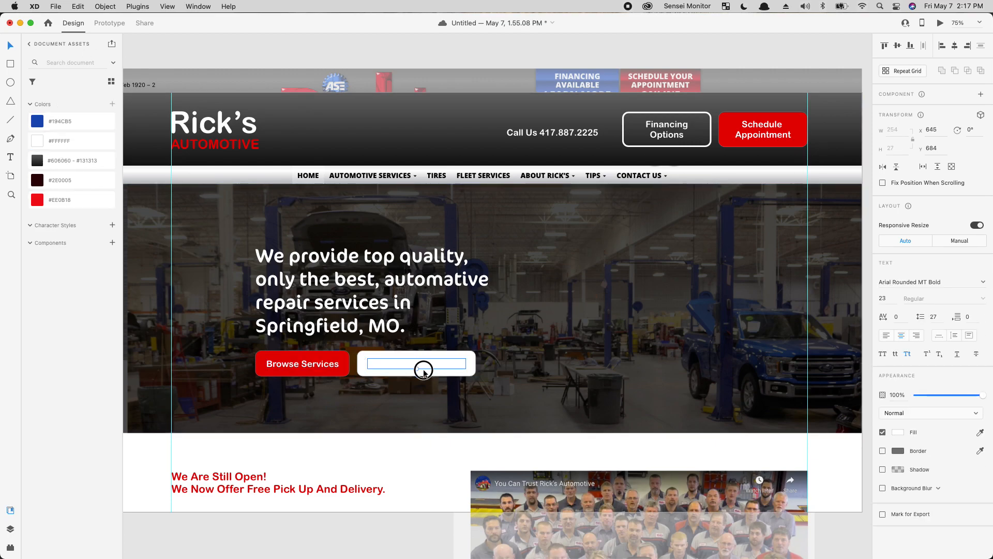
left_click(69, 206)
left_click(505, 337)
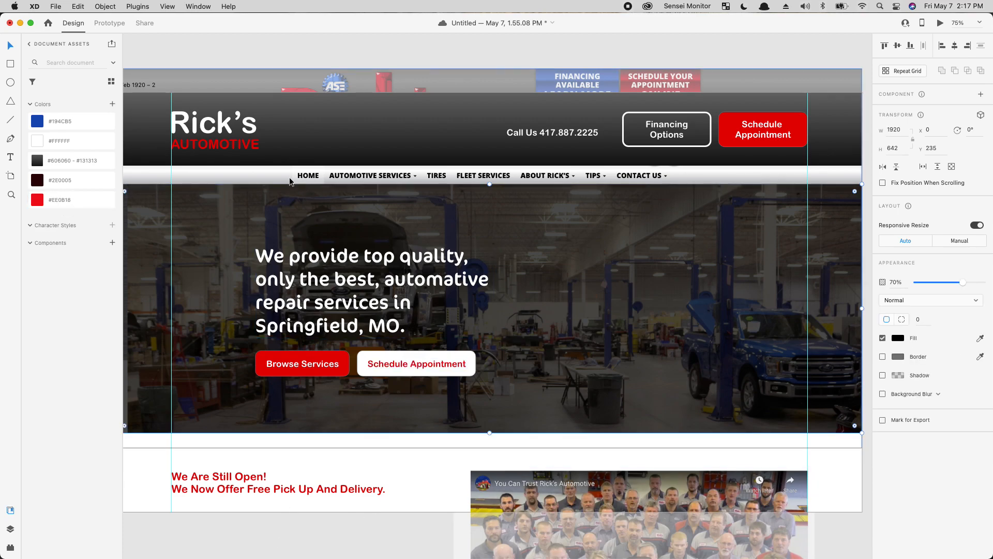
left_click(362, 526)
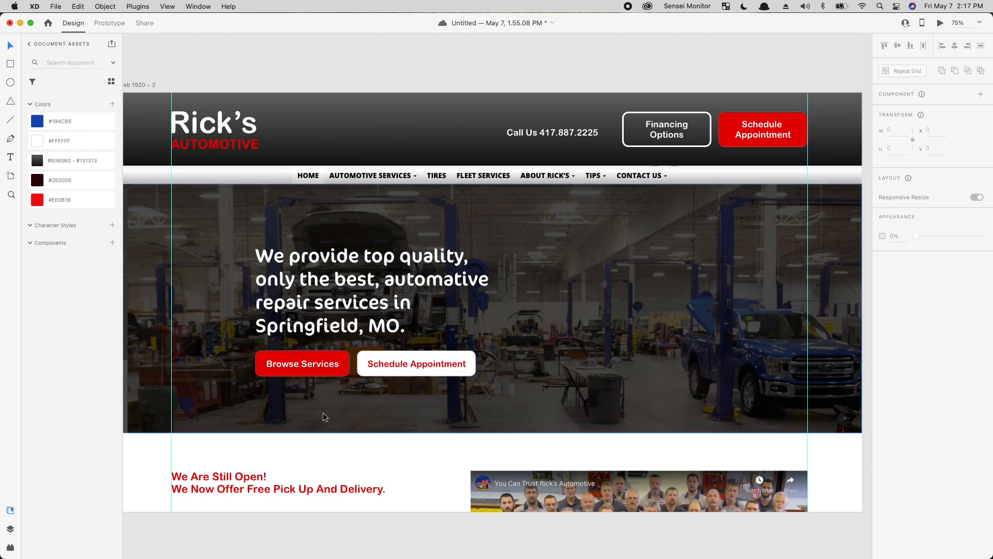
Step: Colour the 'We Now Offer Free Pick Up And Delivery.' line near-black #070707
left_click(269, 483)
left_click(76, 129)
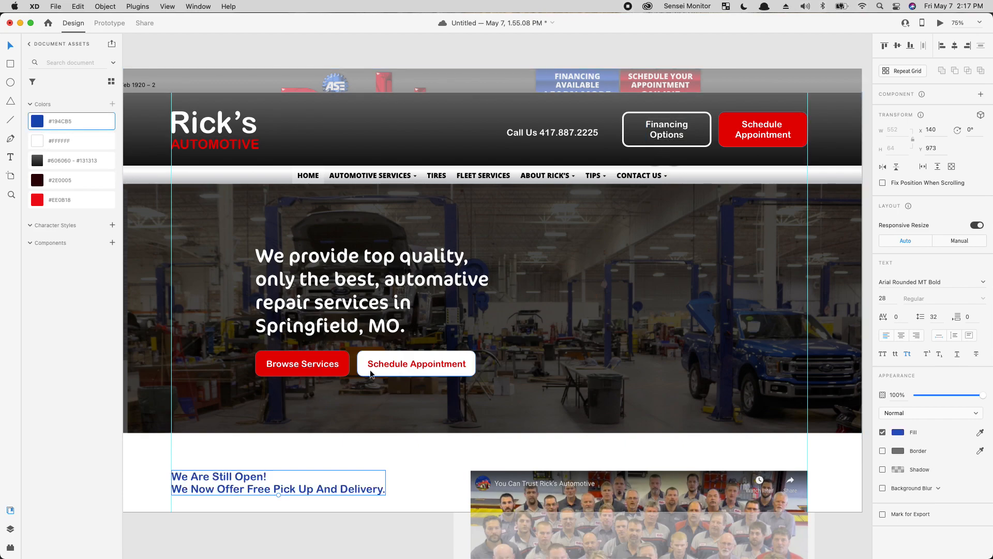
double_click(242, 489)
triple_click(241, 489)
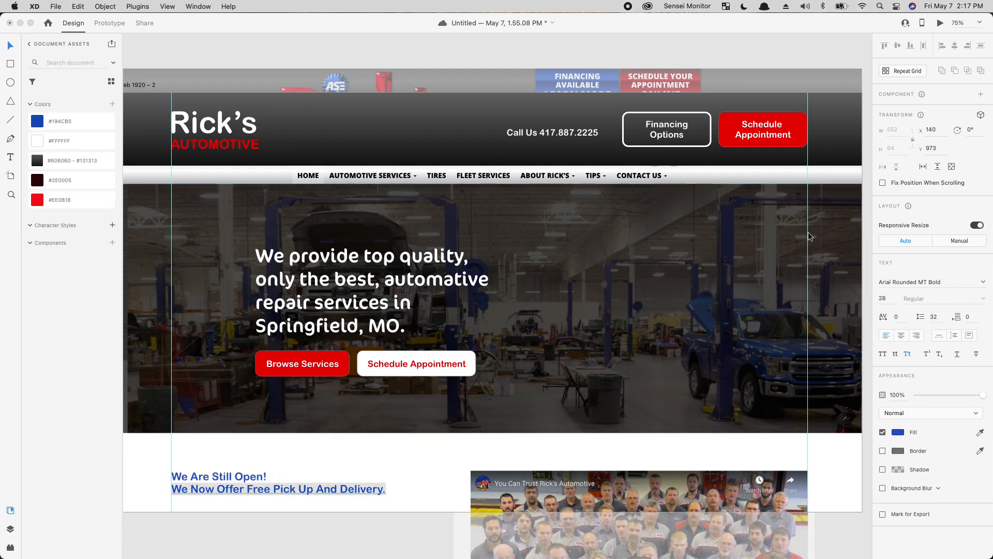
left_click(898, 432)
left_click_drag(791, 445, 753, 460)
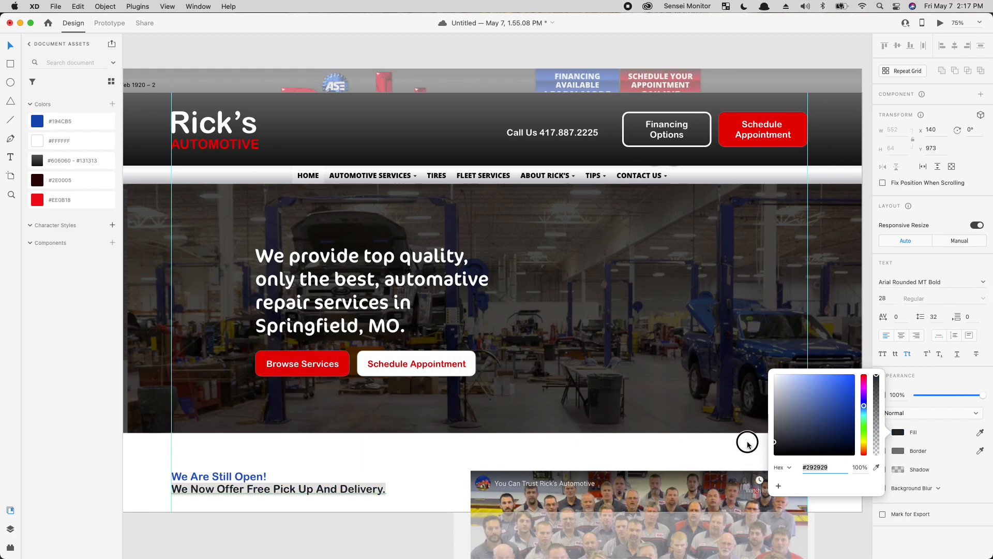
left_click(309, 442)
left_click(308, 443)
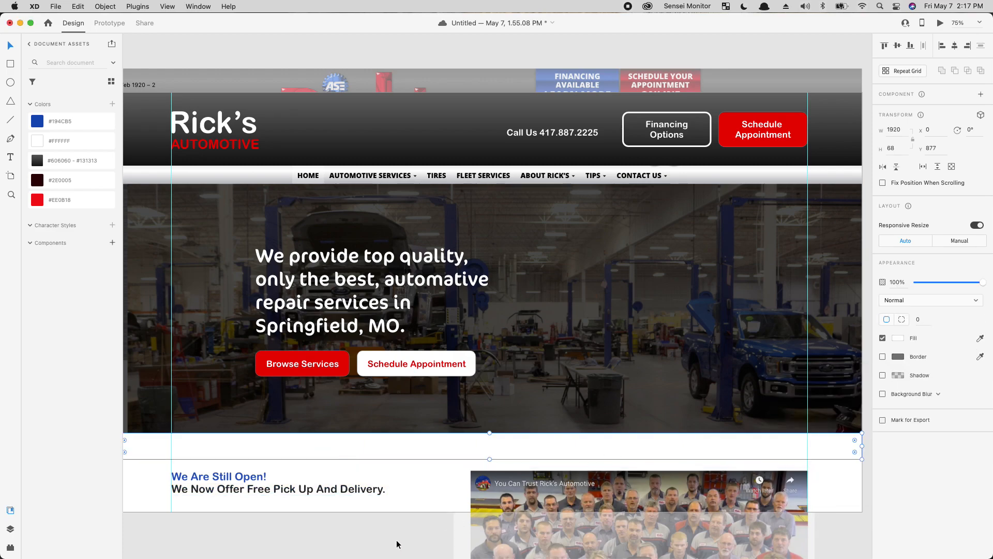
left_click(356, 553)
Step: Re-apply the red swatch to the 'We Are Still Open!' line
double_click(280, 475)
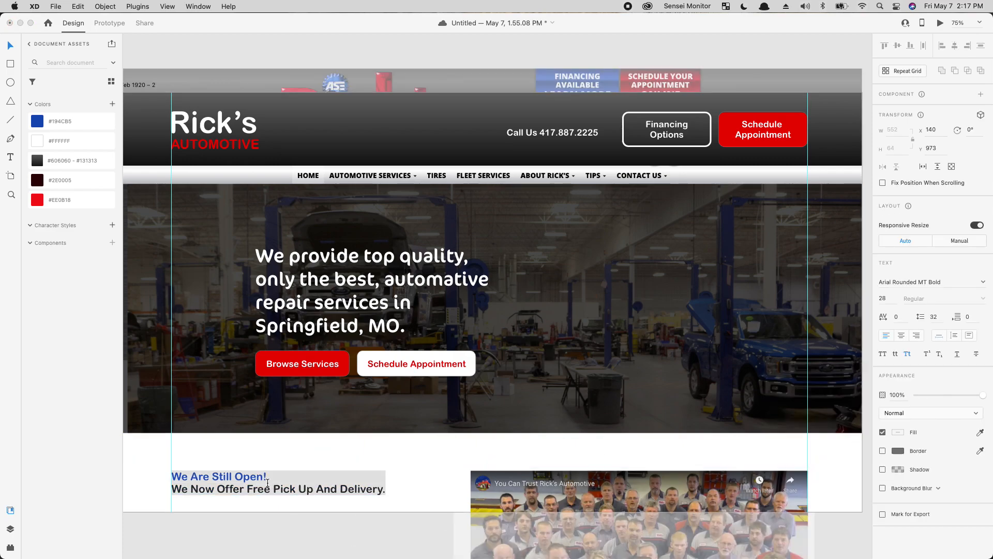
key("super+a")
left_click(53, 203)
key("Escape")
left_click(365, 528)
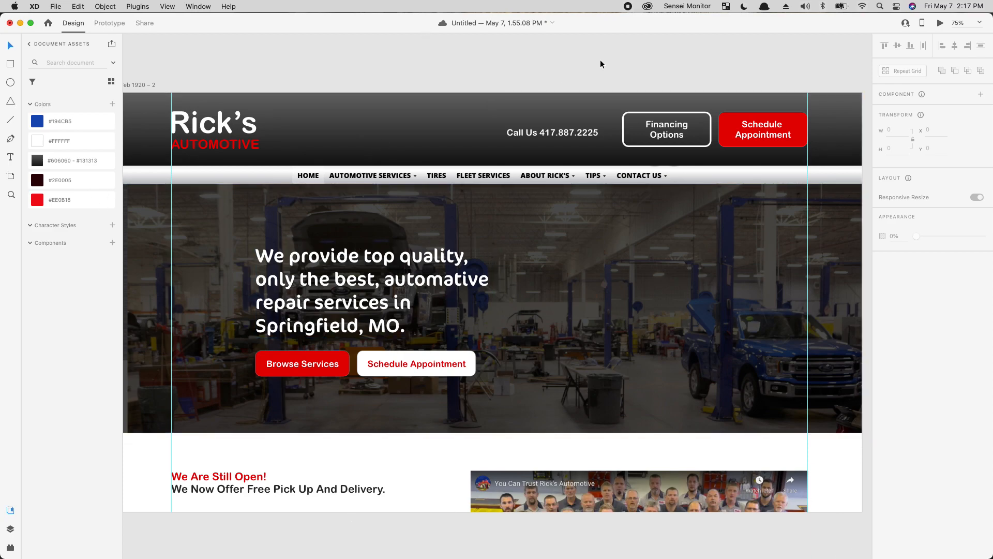
Step: Compare the original and redesigned artboards at 50%, then launch Desktop Preview
key("super+minus")
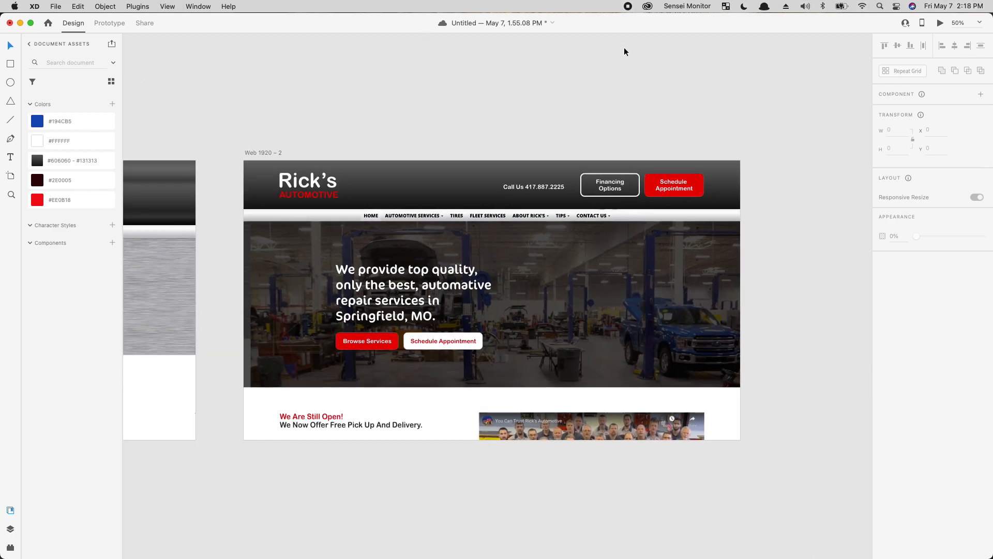
left_click_drag(494, 167, 857, 241)
left_click_drag(285, 324, 448, 319)
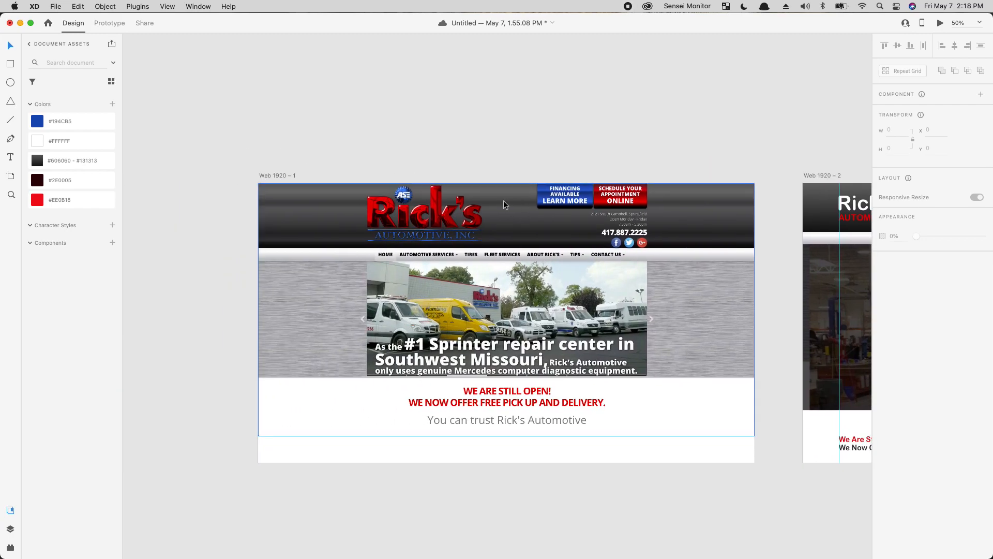
left_click_drag(771, 458, 145, 452)
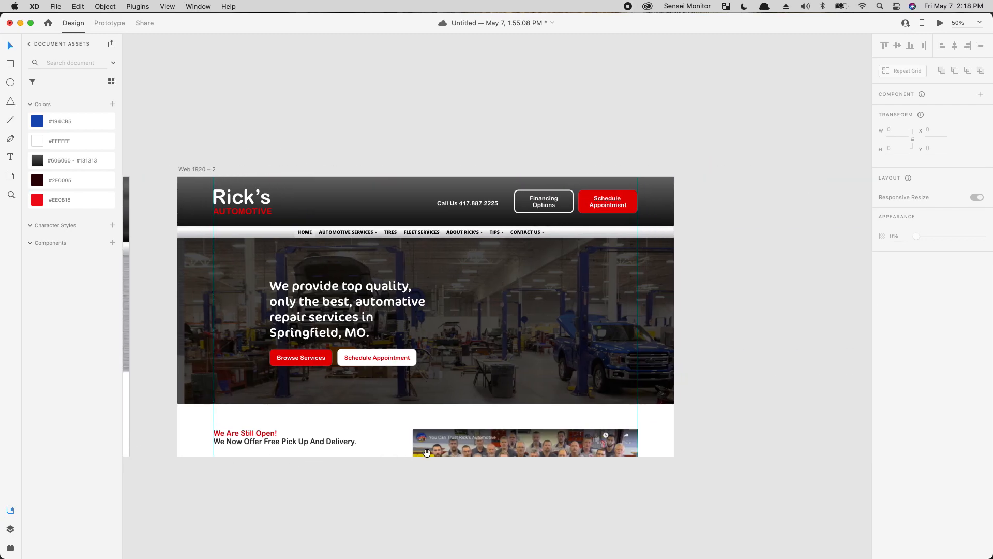
left_click_drag(222, 434, 244, 441)
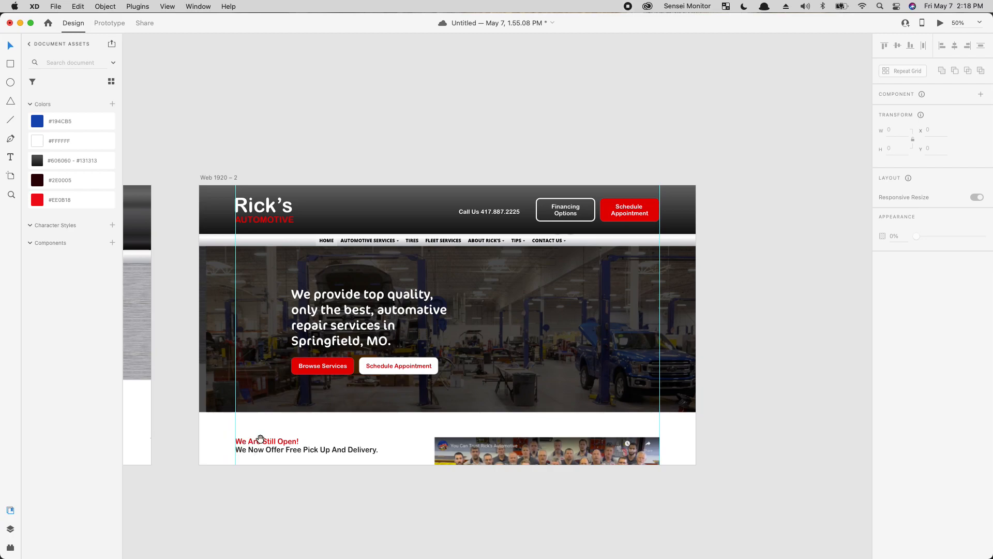
left_click_drag(360, 394, 455, 346)
left_click_drag(409, 470, 831, 448)
left_click_drag(738, 274, 212, 311)
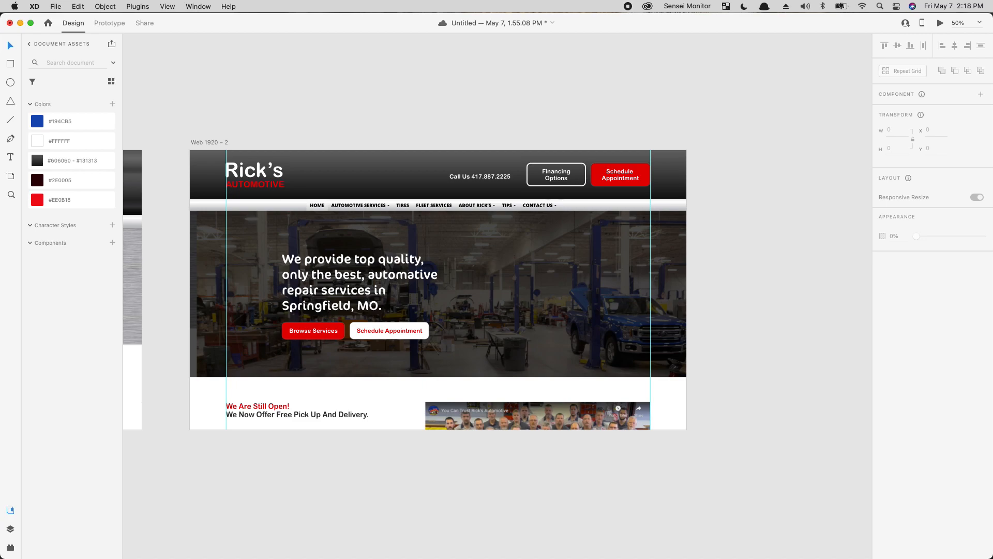
left_click(941, 23)
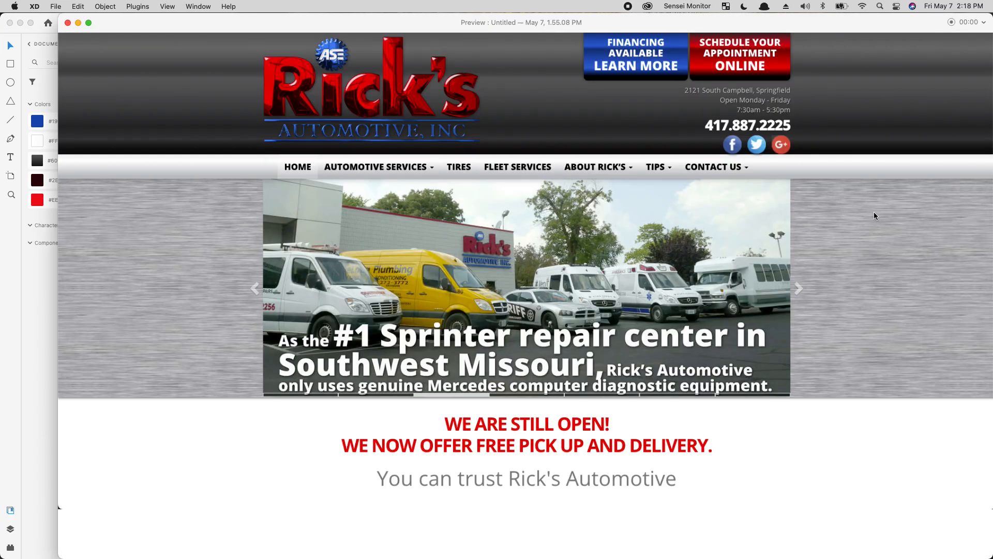
Step: Maximise the preview and step through to the redesigned homepage
double_click(198, 24)
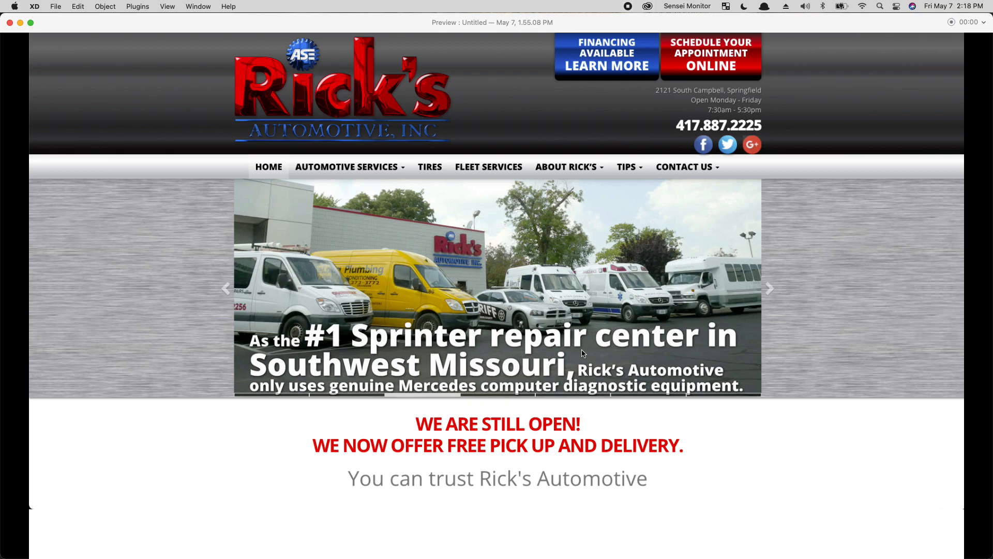
key("Right")
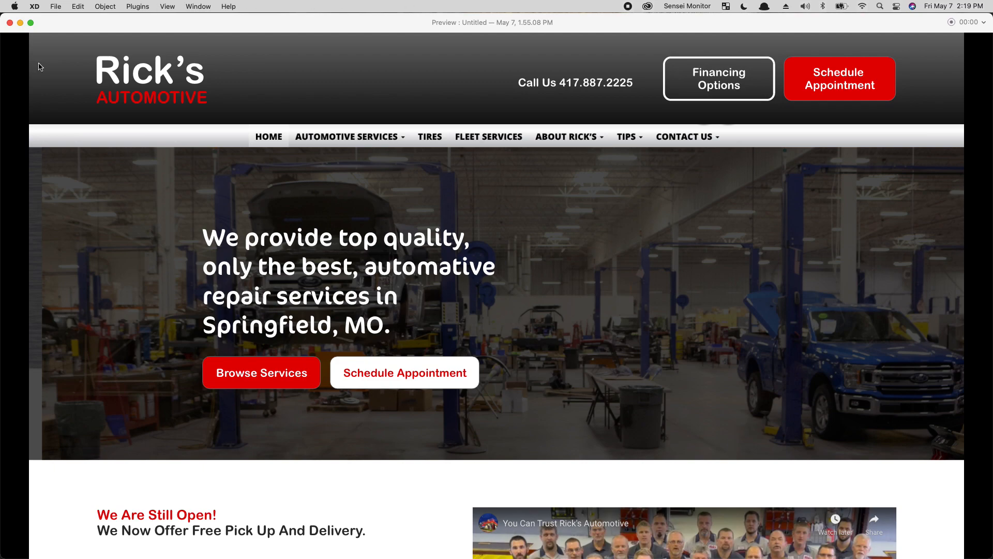
left_click(9, 22)
Step: Re-centre the workshop photo inside its hero mask and move the black overlay back flush
left_click(666, 315)
left_click_drag(610, 310, 615, 330)
left_click(300, 220)
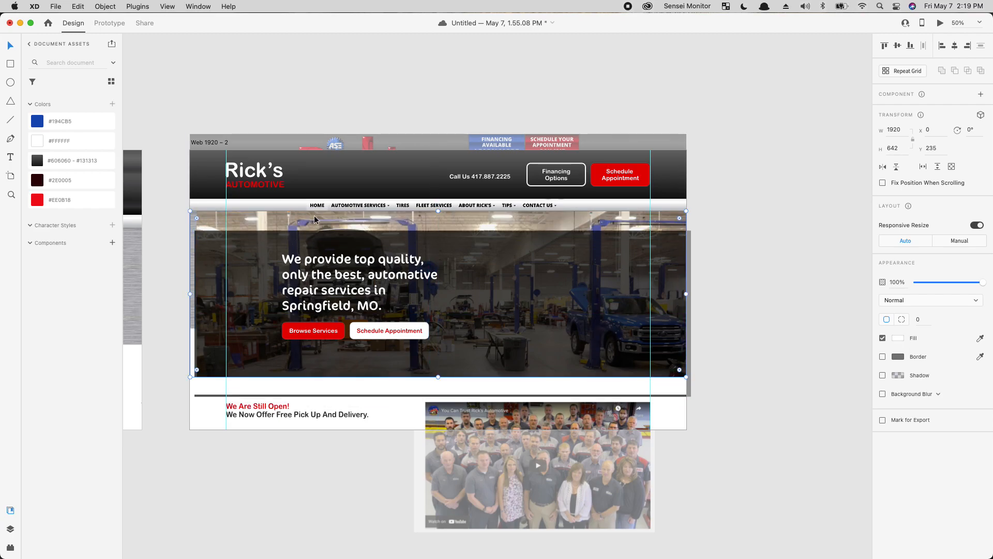
double_click(314, 216)
left_click_drag(316, 218, 309, 217)
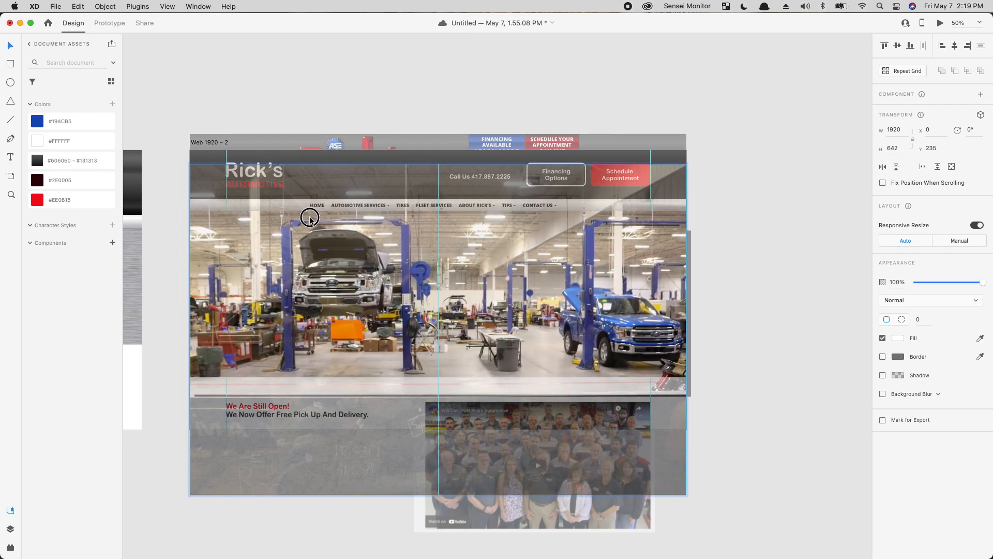
left_click(769, 280)
left_click(639, 279)
left_click_drag(640, 278, 637, 273)
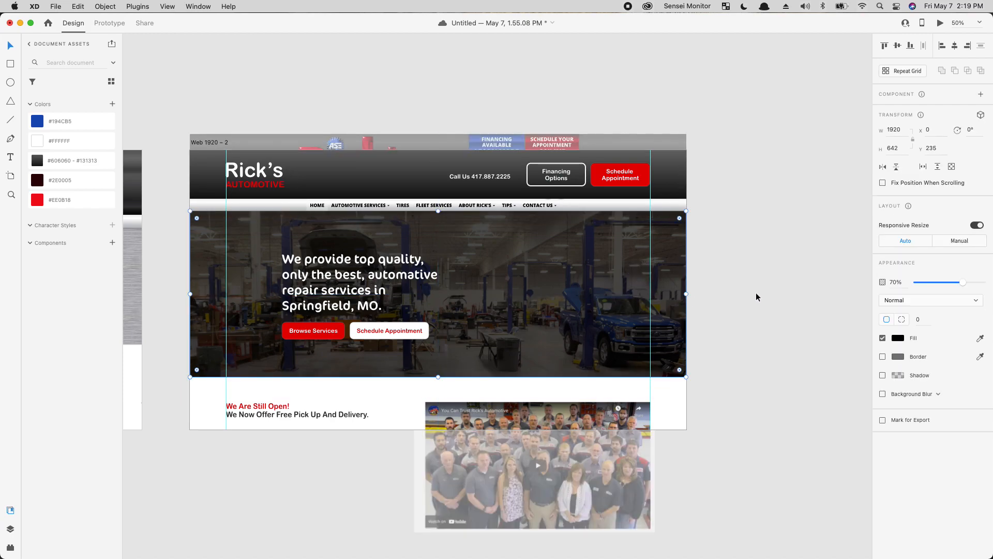
left_click(771, 308)
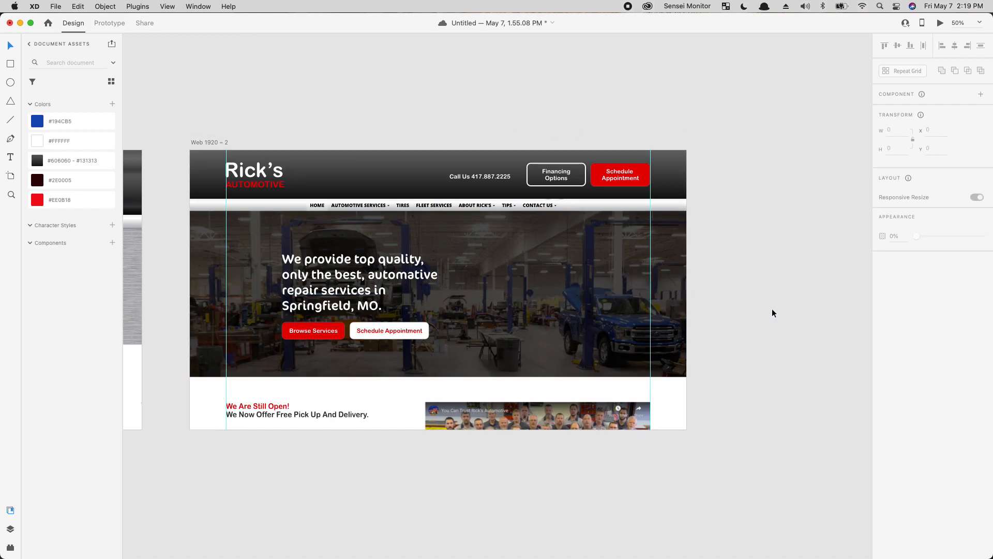
Step: Preview the redesigned homepage full-width
left_click(940, 23)
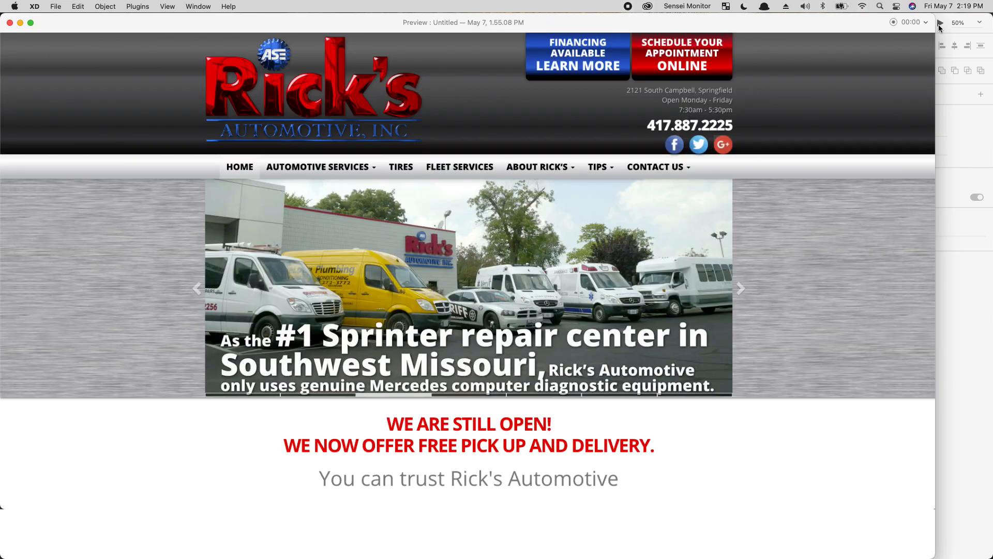
double_click(220, 22)
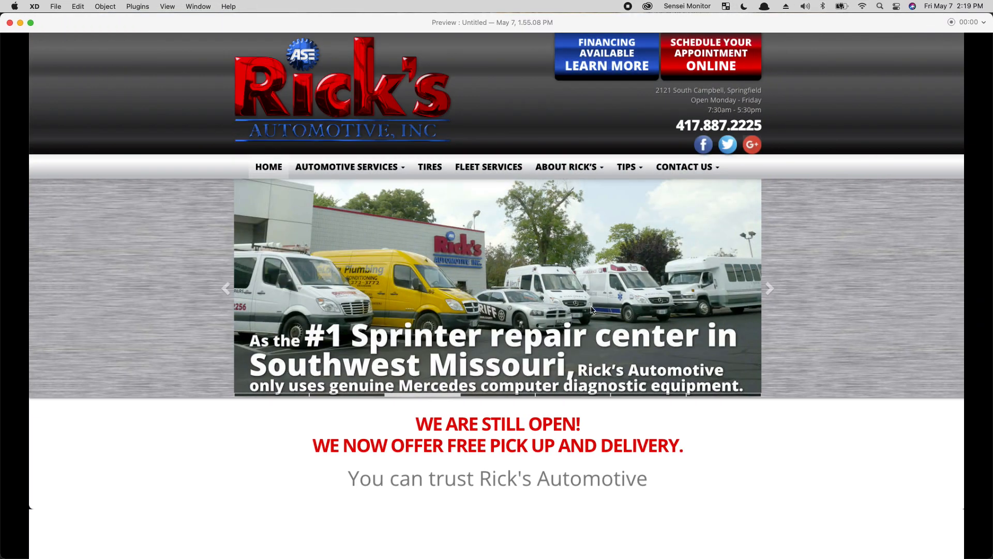
key("Right")
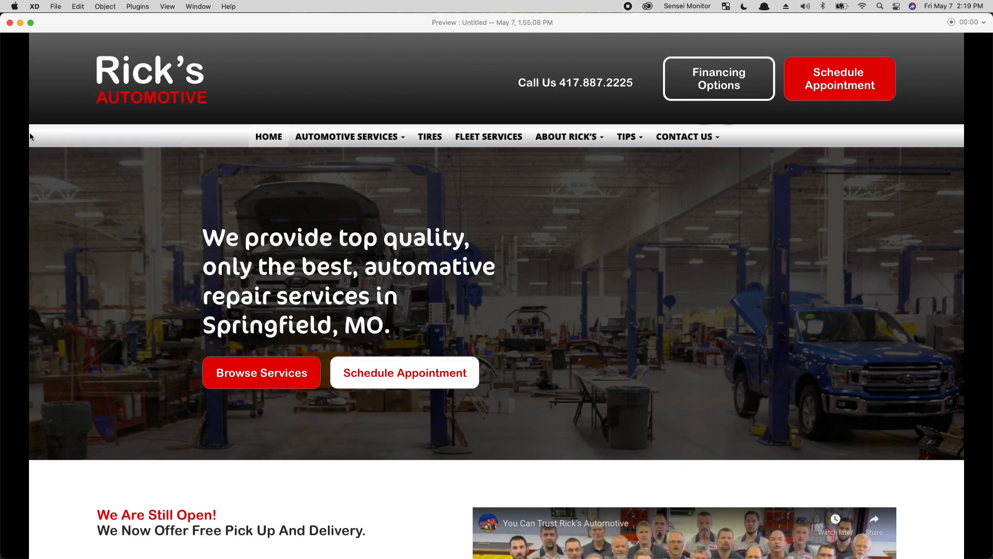
Step: Remove the borders from the header Schedule Appointment, Browse Services and white Schedule Appointment buttons
left_click(10, 23)
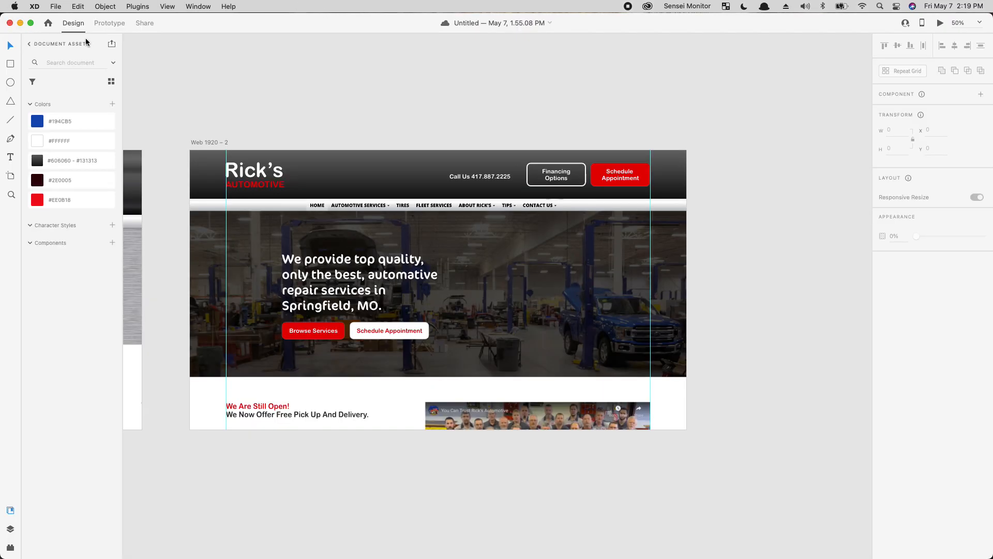
left_click(603, 172)
left_click(596, 182)
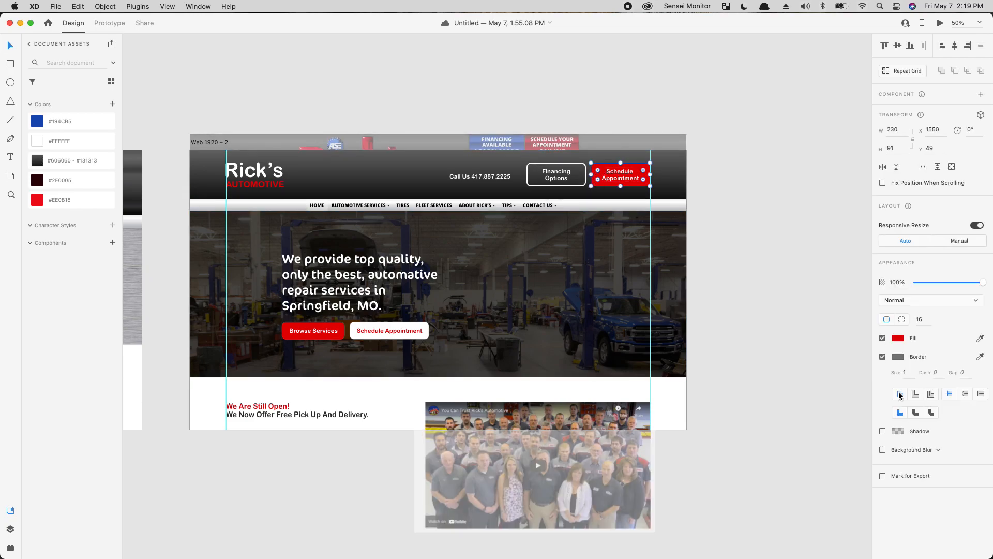
left_click(883, 357)
left_click(334, 328)
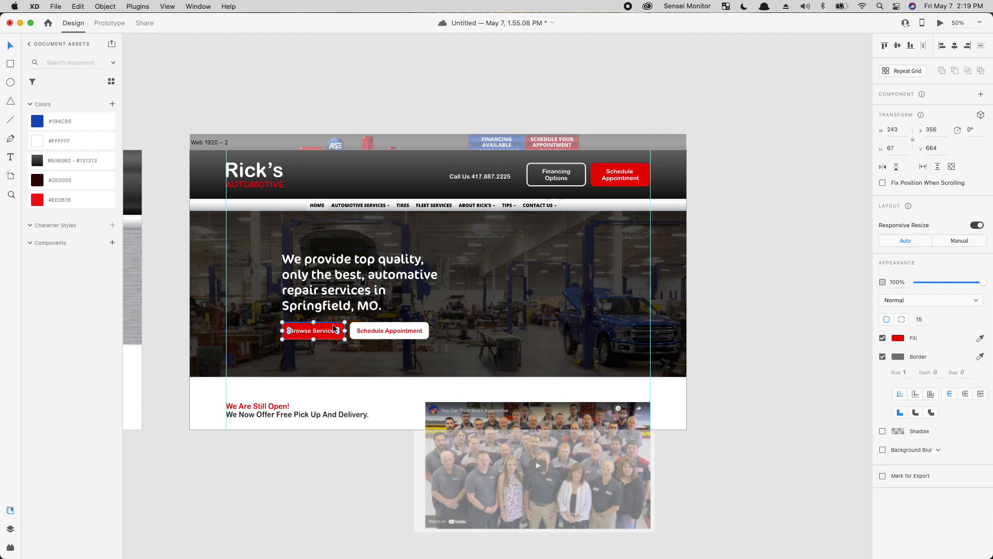
left_click(883, 357)
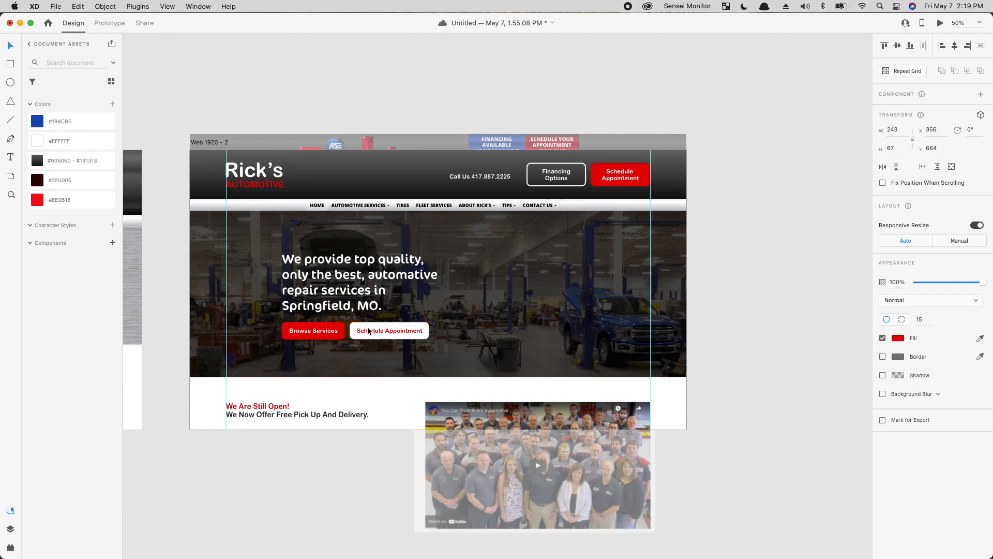
left_click(372, 330)
left_click(882, 357)
left_click(802, 397)
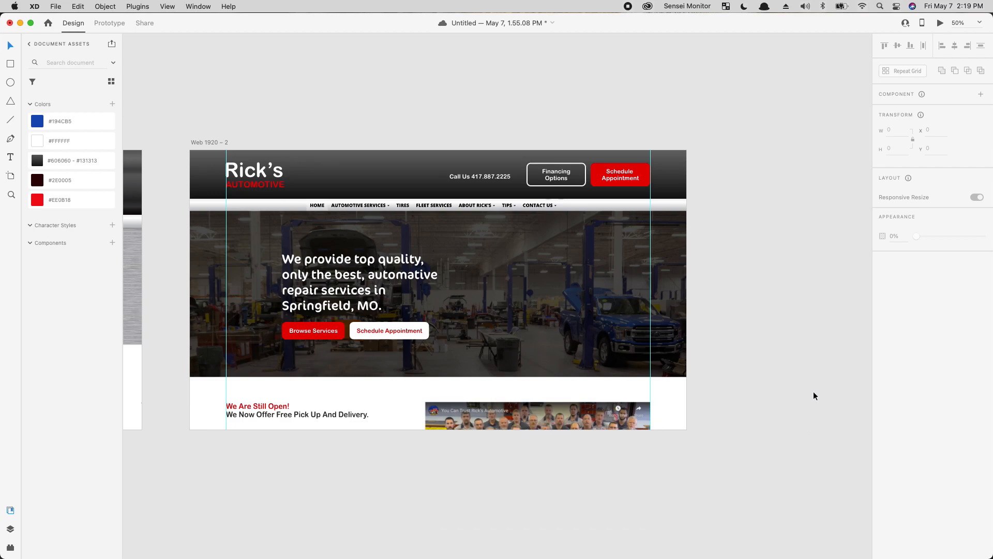
scroll(611, 419, "left", 10)
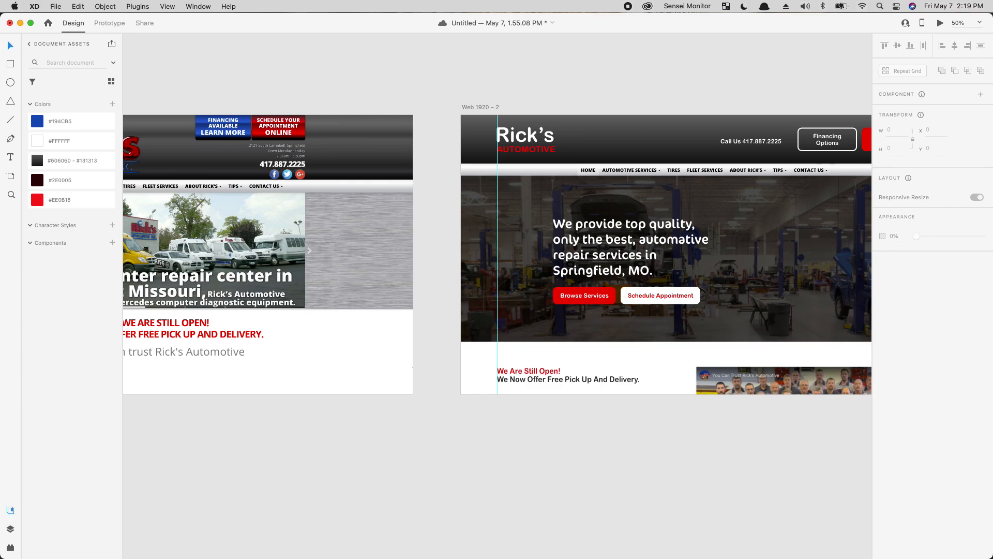
left_click_drag(0, 170, 335, 4)
scroll(805, 393, "down", 6)
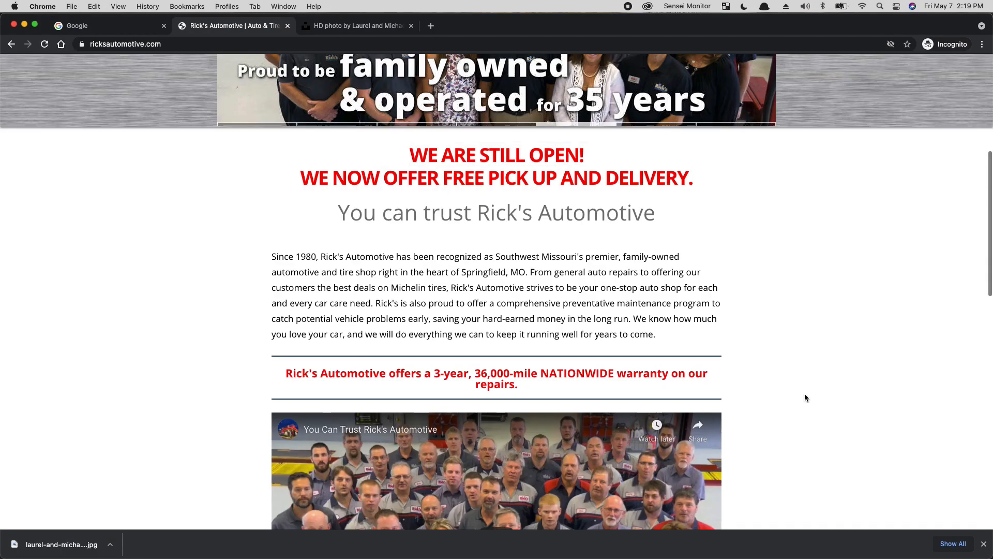
scroll(803, 401, "down", 2)
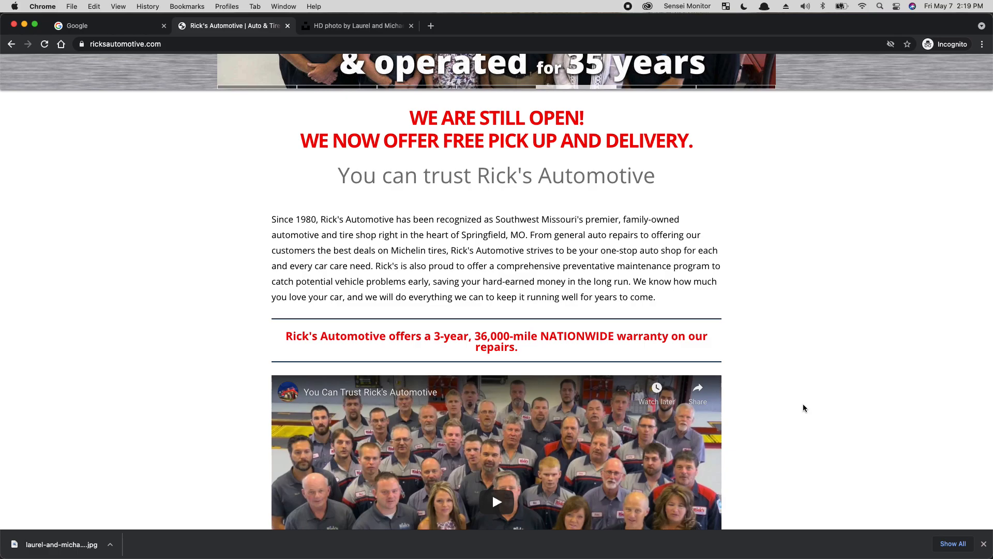
scroll(798, 405, "down", 6)
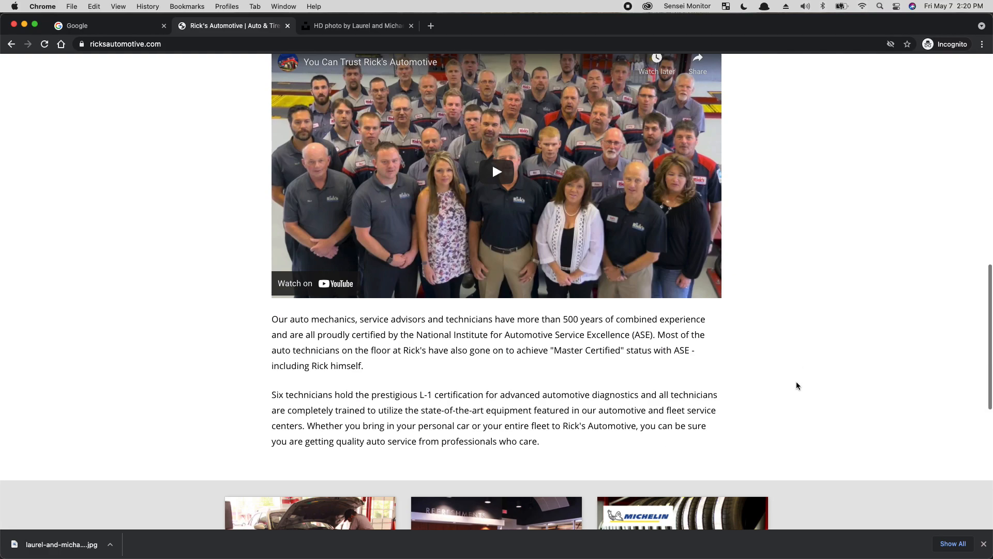
scroll(792, 381, "up", 2)
scroll(795, 383, "down", 8)
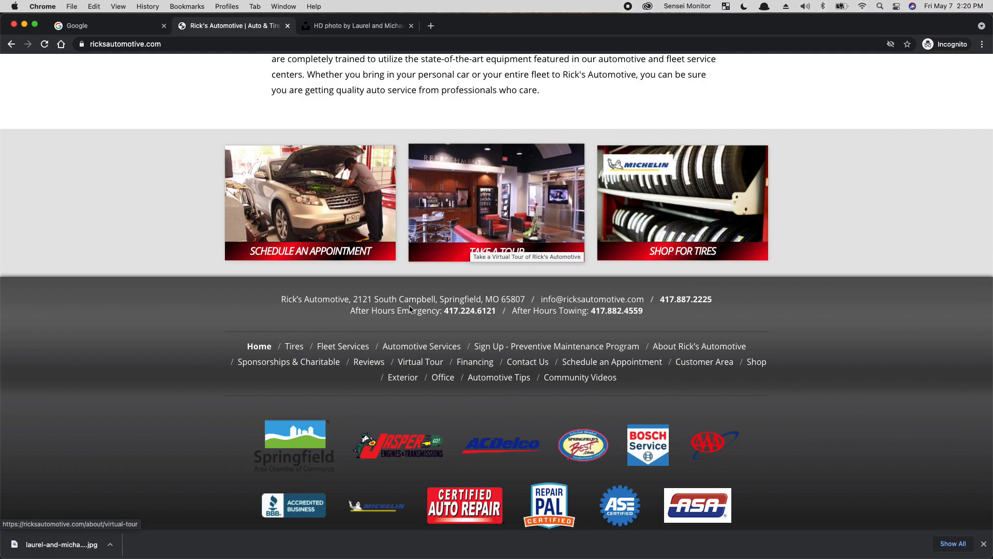
mouse_move(379, 558)
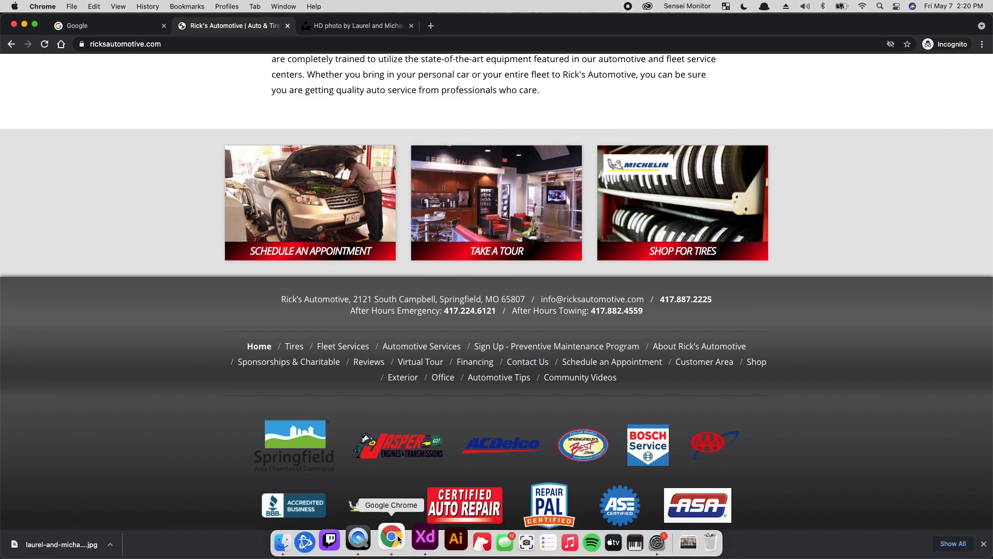
left_click(423, 536)
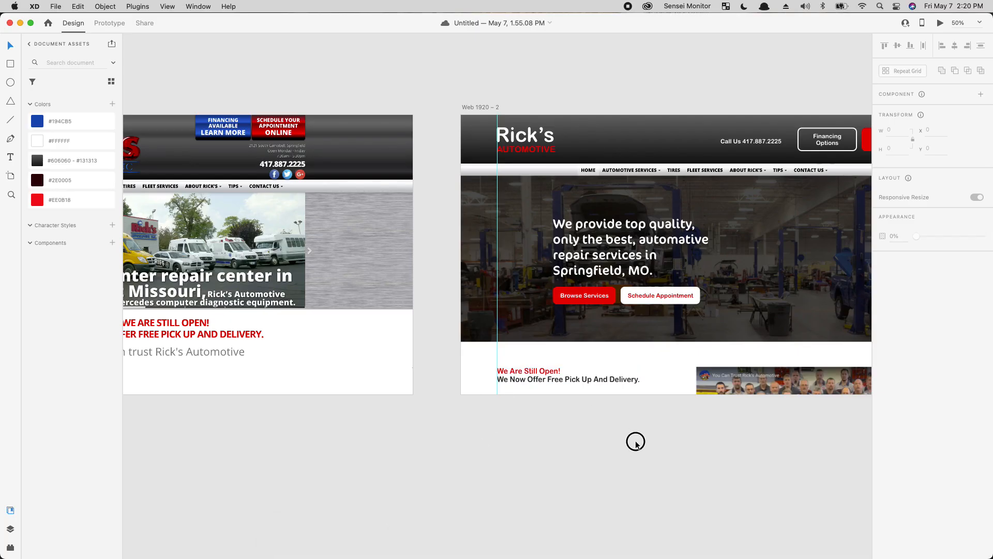
Step: Draw a rectangle below the homepage design and give it a solid light grey fill
scroll(594, 399, "down", 5)
scroll(594, 399, "right", 5)
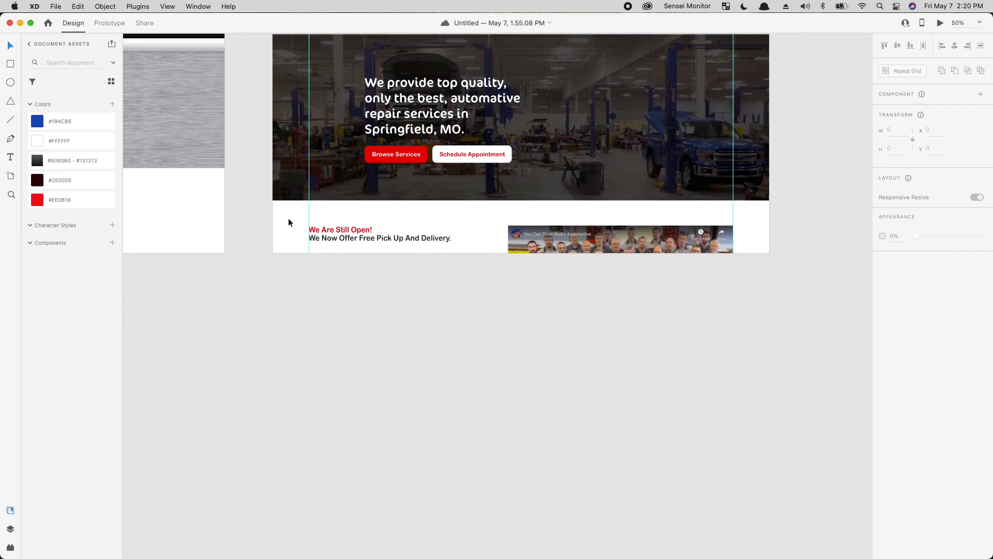
left_click(9, 64)
left_click_drag(310, 288, 415, 360)
left_click(897, 309)
left_click_drag(821, 305, 713, 296)
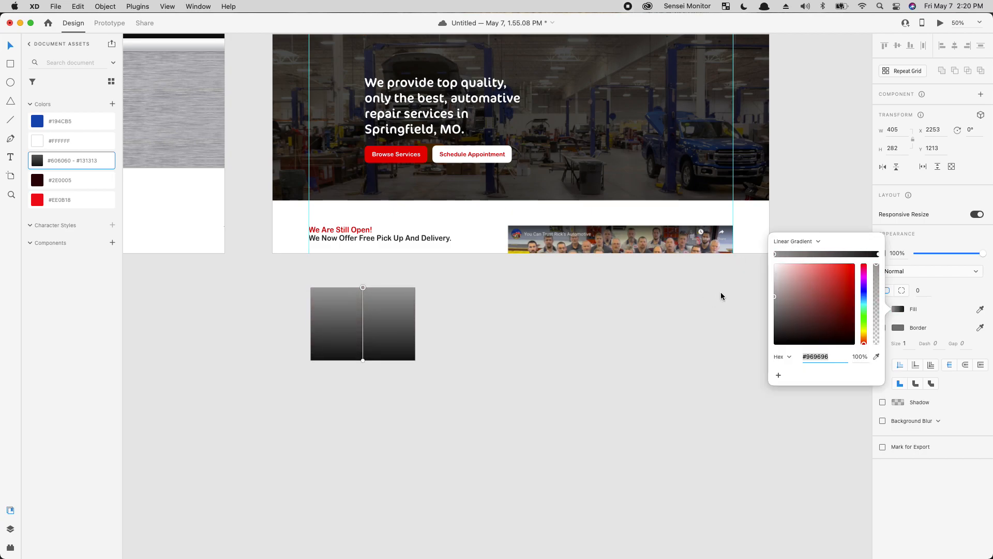
left_click(794, 241)
left_click(795, 232)
left_click_drag(816, 297, 747, 270)
left_click(621, 380)
Step: Remove the rectangle's border and duplicate it twice in a row to the right
left_click(376, 325)
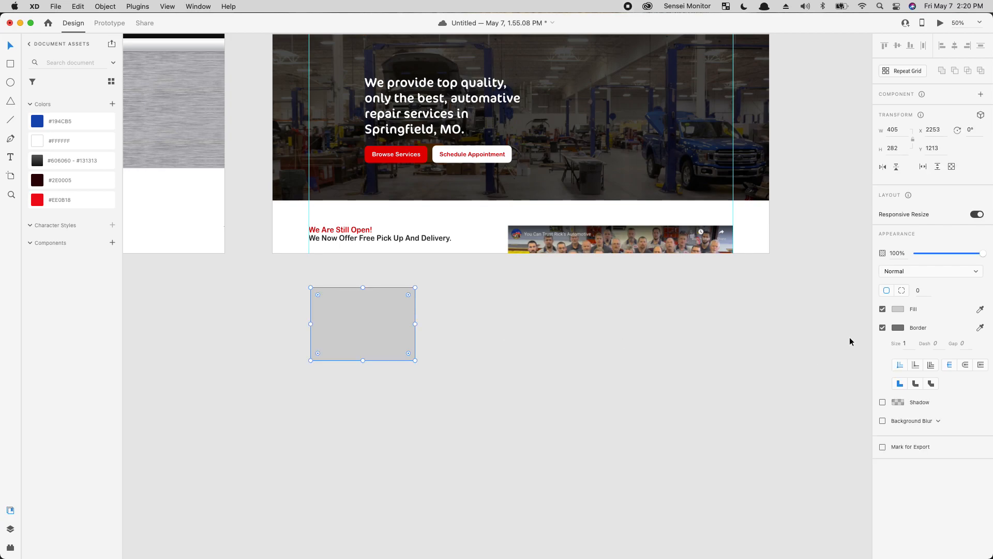
left_click(882, 328)
left_click_drag(361, 320, 484, 323)
left_click_drag(485, 323, 601, 325)
Step: Reposition the three grey rectangles together and save the document
left_click_drag(627, 431, 491, 316)
left_click_drag(616, 324, 583, 337)
left_click(674, 298)
left_click_drag(674, 298, 525, 385)
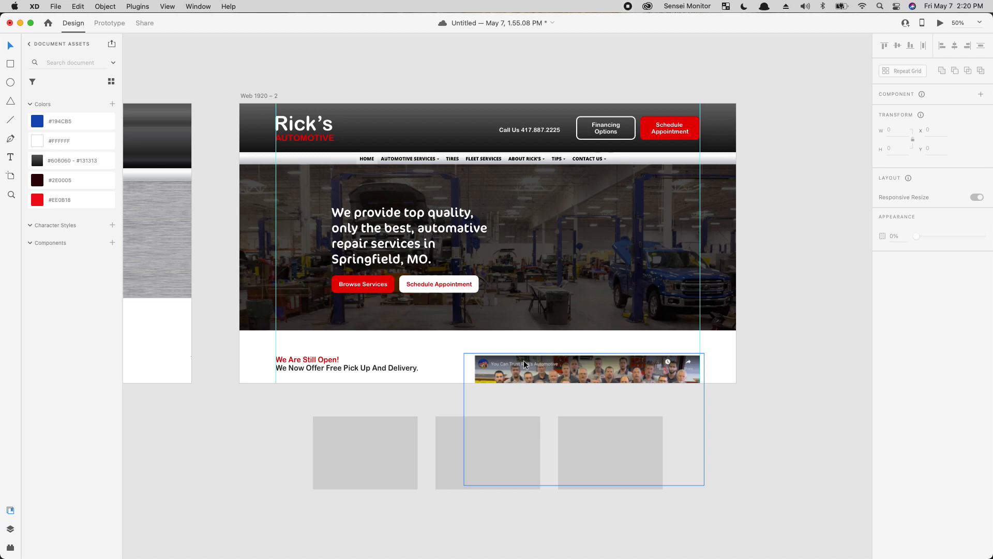
key("super+s")
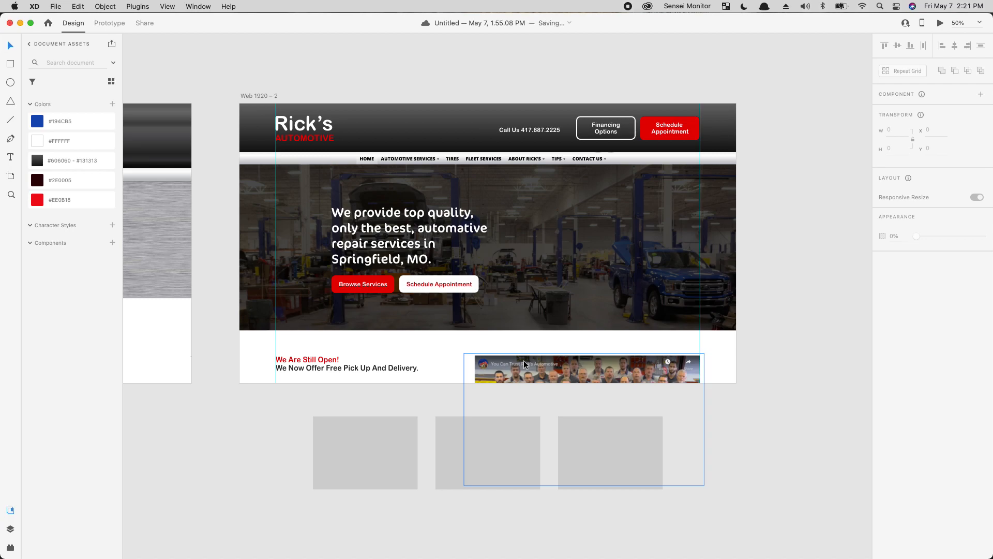